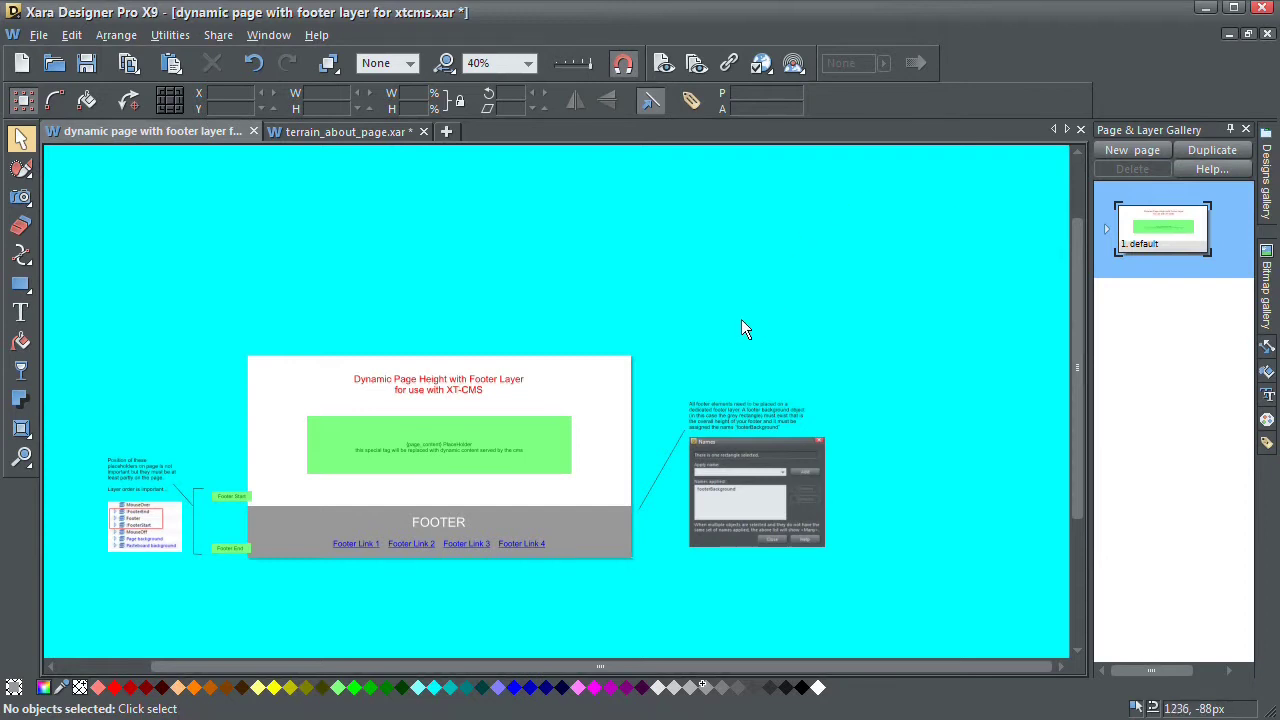
# Pan and zoom around the footer-layer example page to inspect its layout
pyautogui.moveTo(477, 351); pyautogui.dragTo(560, 343)
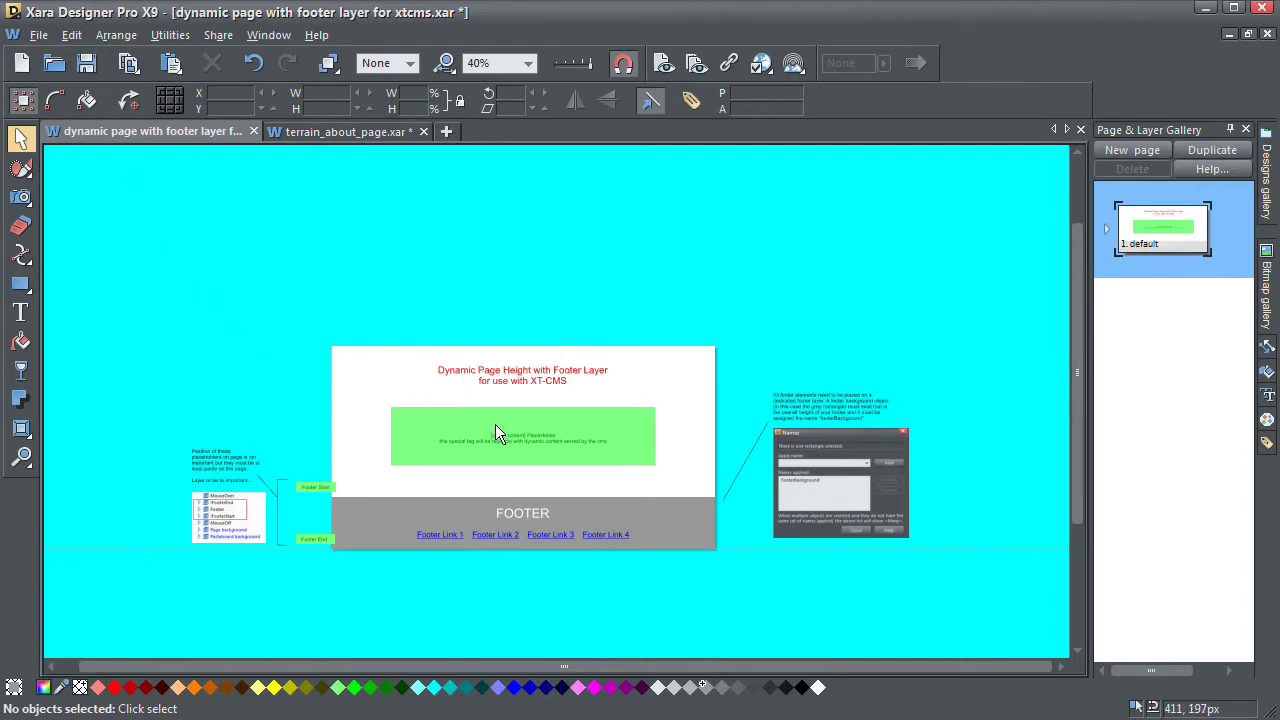
pyautogui.moveTo(493, 428); pyautogui.dragTo(516, 407)
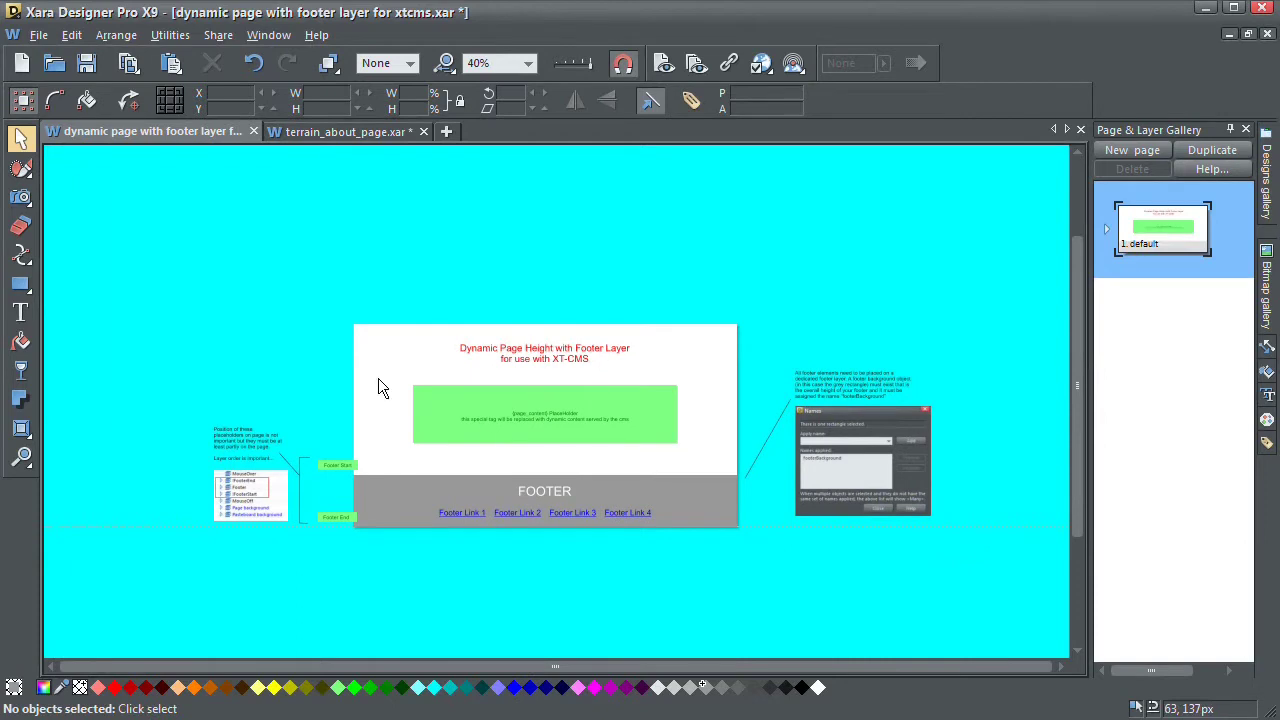
pyautogui.scroll(1, 463, 442)
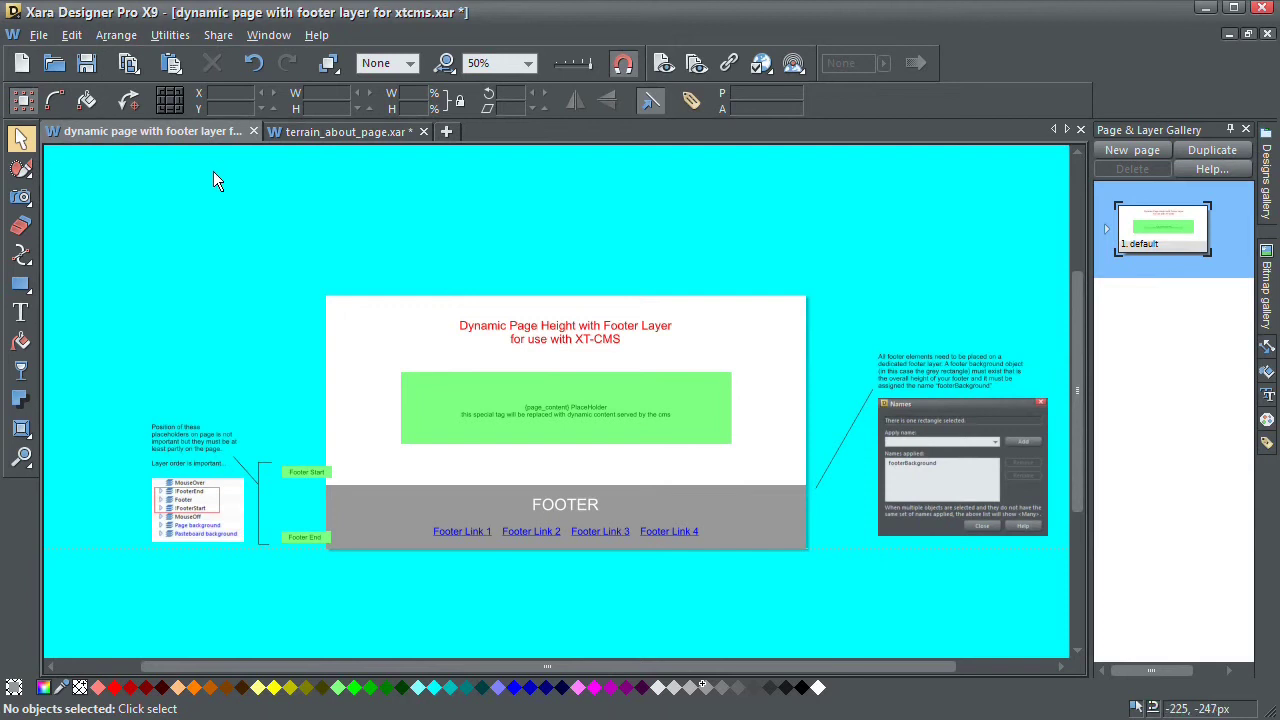
pyautogui.click(330, 133)
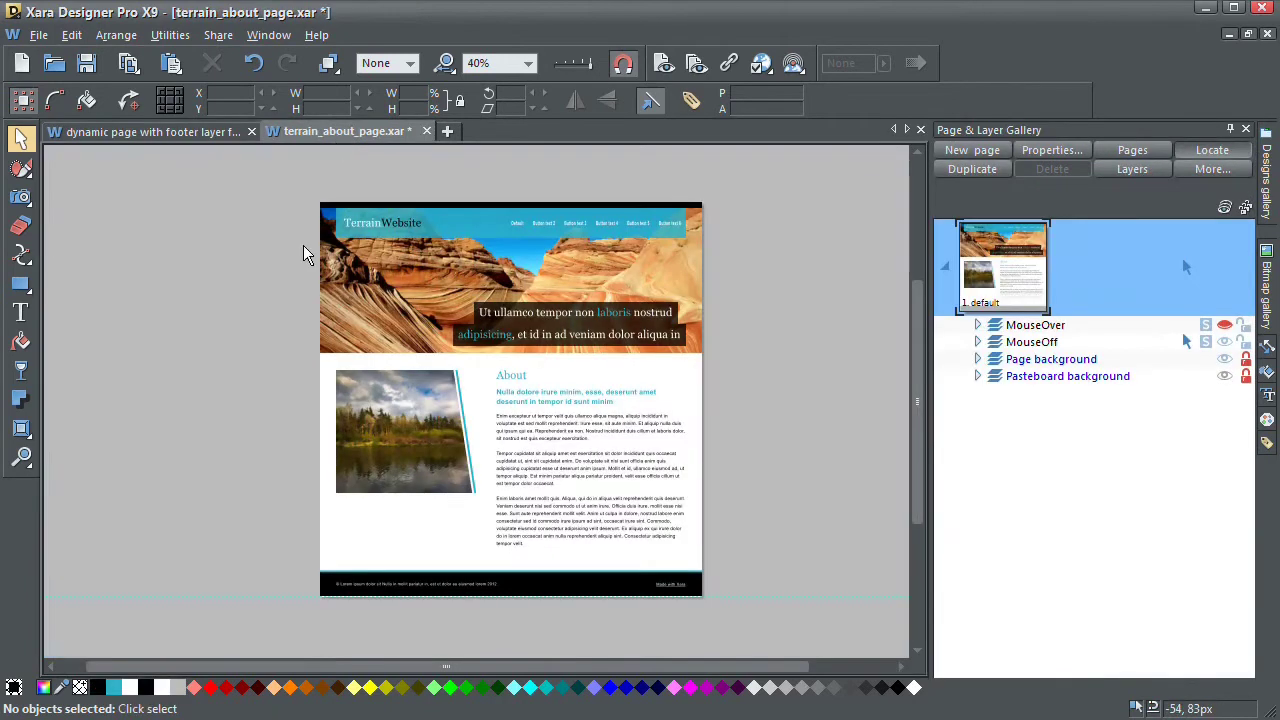
pyautogui.scroll(1, 485, 344)
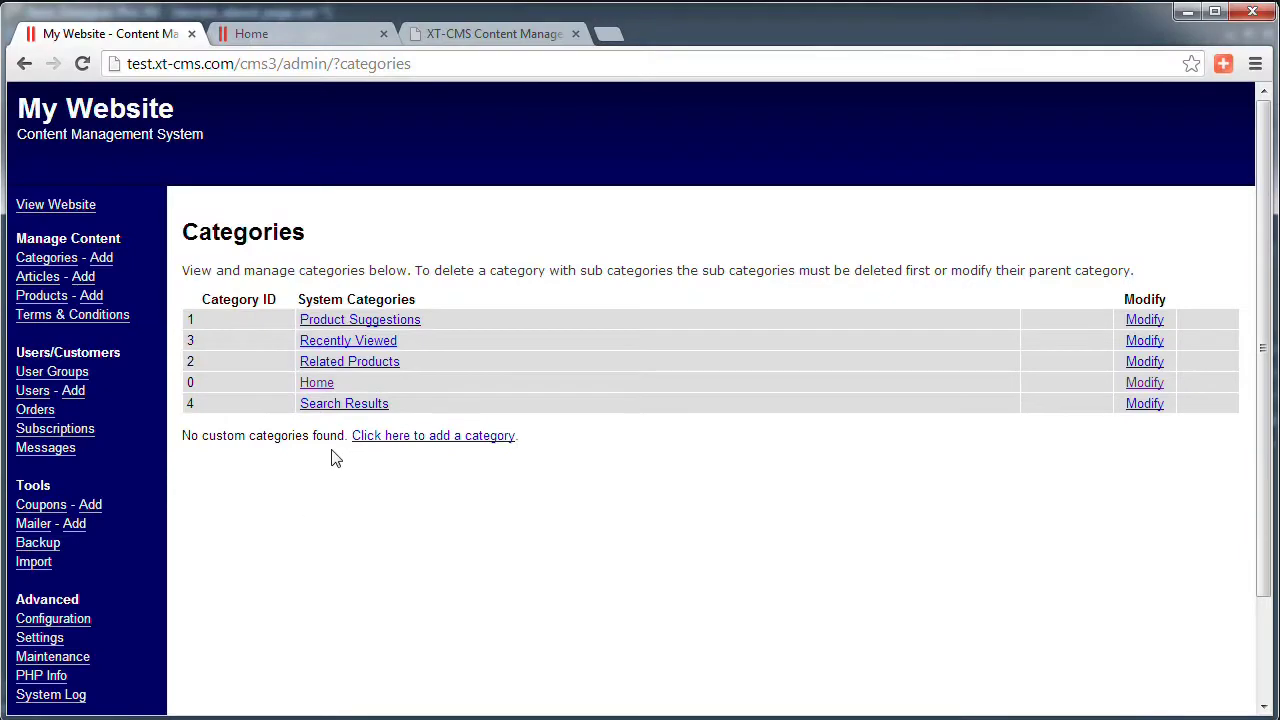
# Scroll the live Terrain Home page past its About section down to the black footer
pyautogui.click(298, 38)
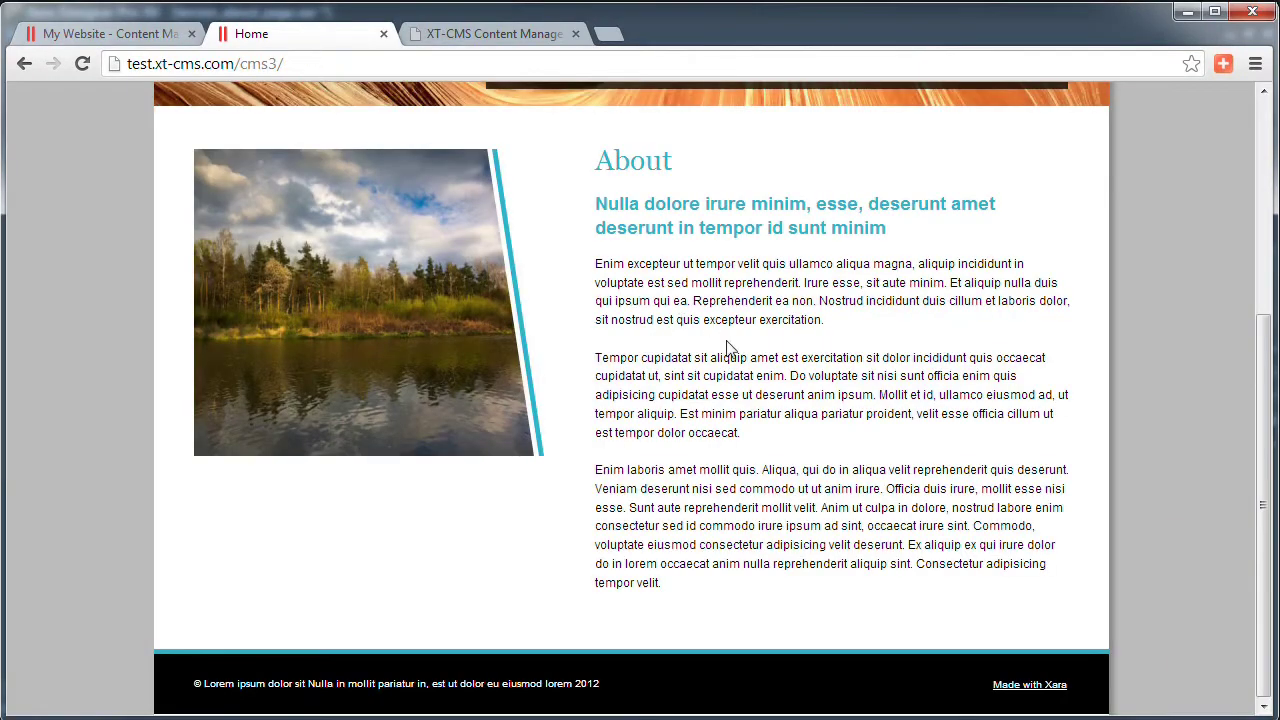
pyautogui.scroll(4, 690, 324)
pyautogui.scroll(-2, 590, 355)
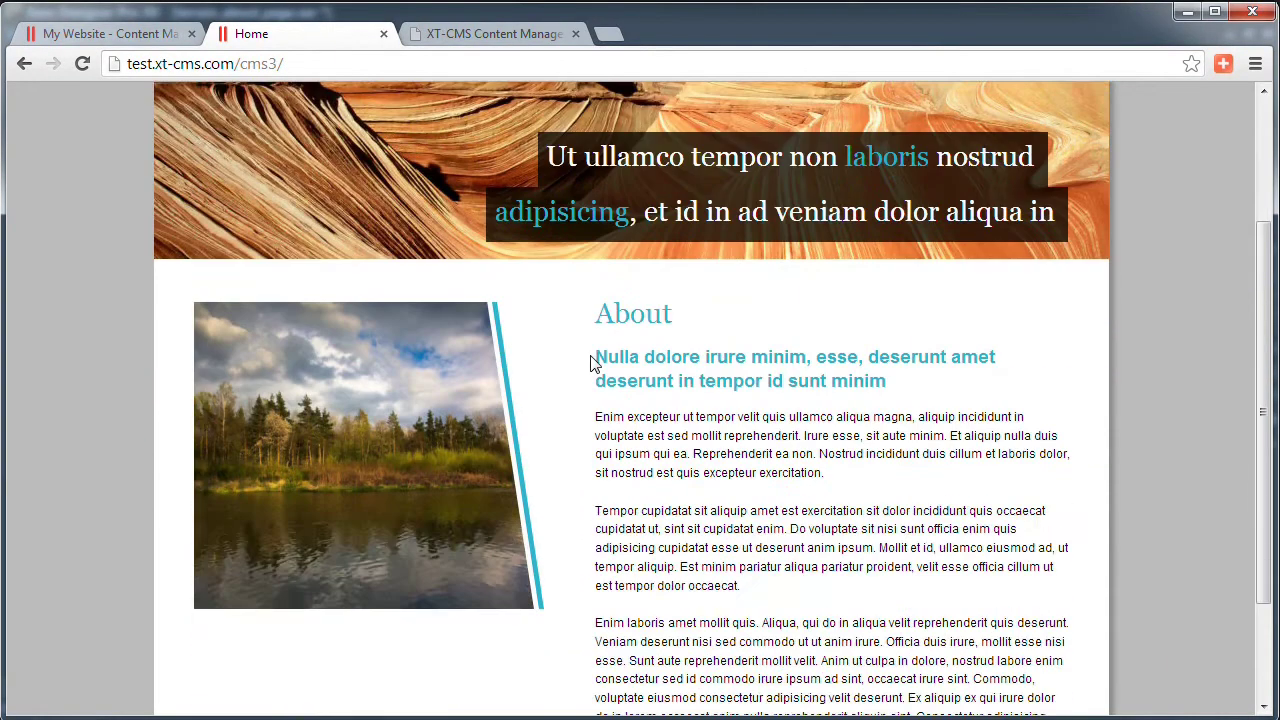
pyautogui.scroll(2, 670, 346)
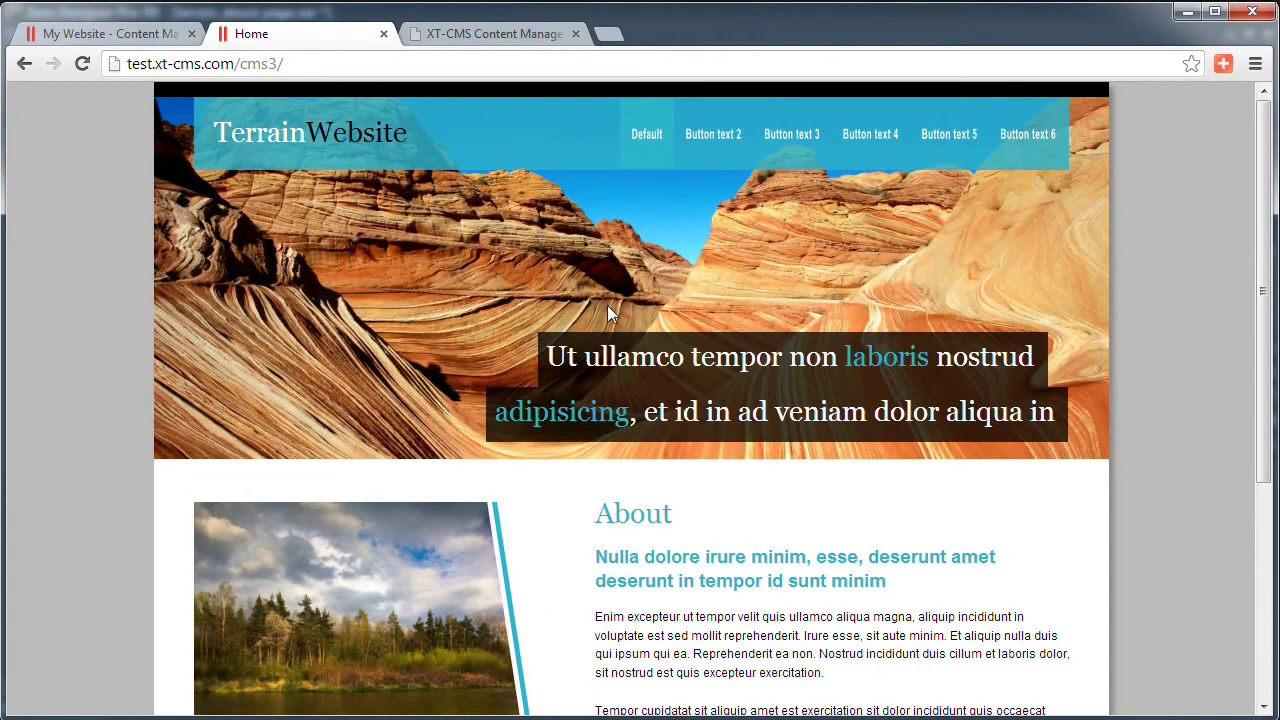
pyautogui.scroll(-1, 607, 313)
pyautogui.scroll(-1, 606, 298)
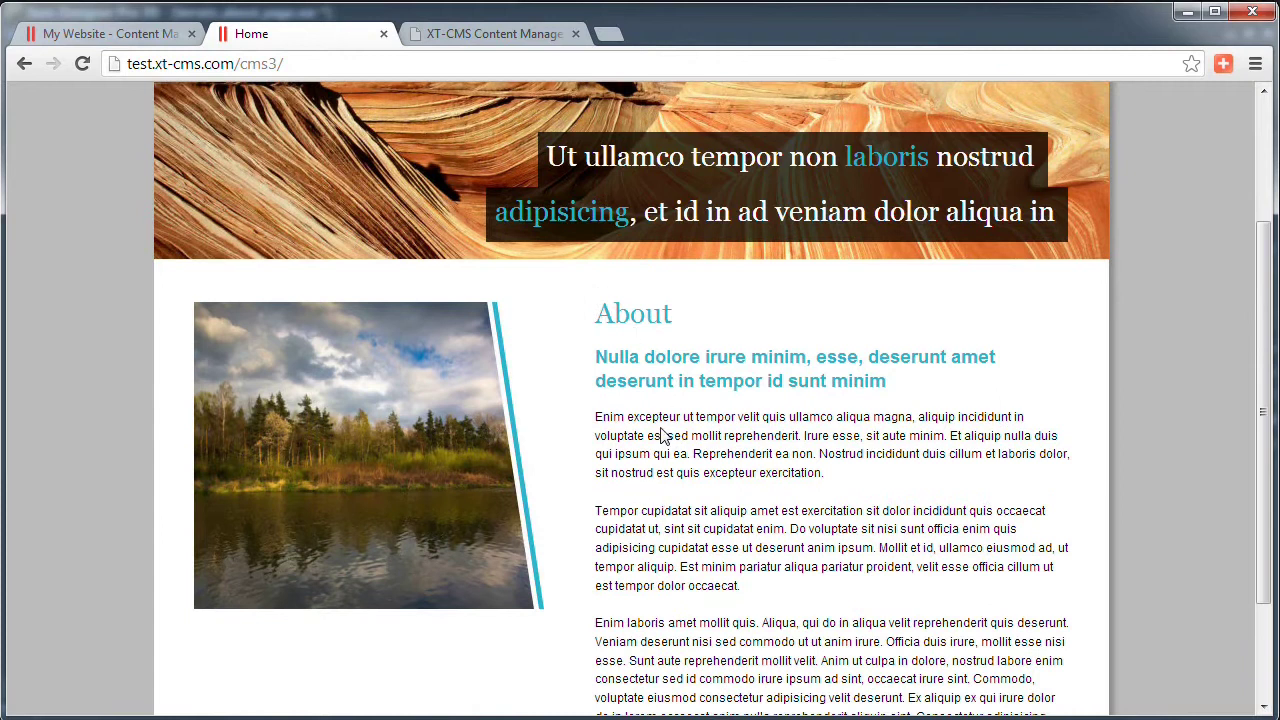
pyautogui.scroll(-1, 654, 411)
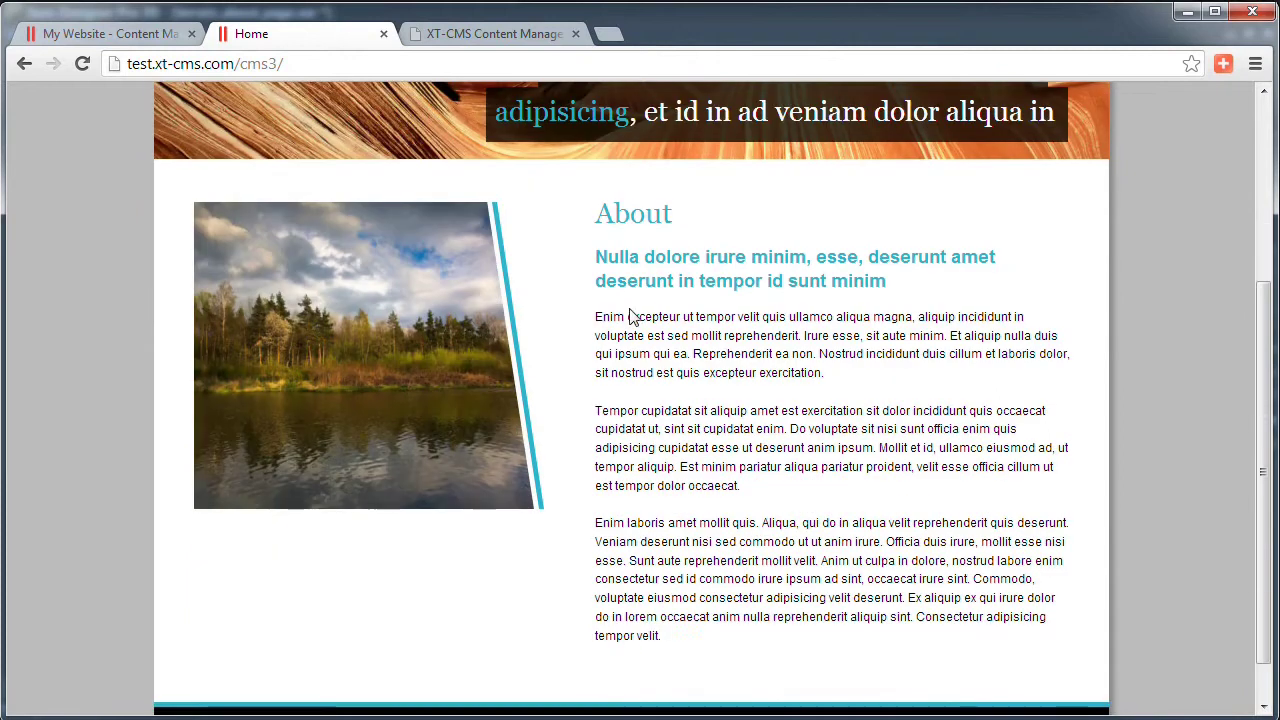
pyautogui.moveTo(628, 256); pyautogui.dragTo(720, 595)
pyautogui.click(720, 595)
pyautogui.scroll(-1, 680, 560)
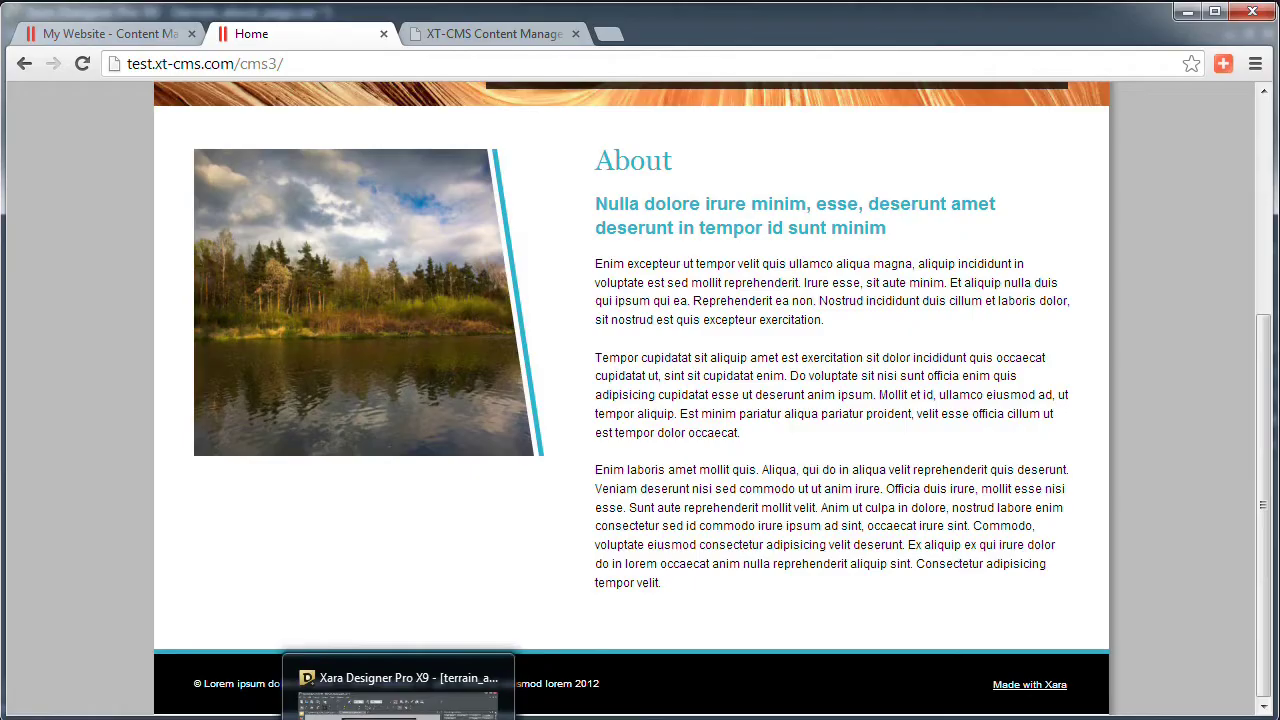
# Back in the terrain document, drag the About text column off the page
pyautogui.click(398, 716)
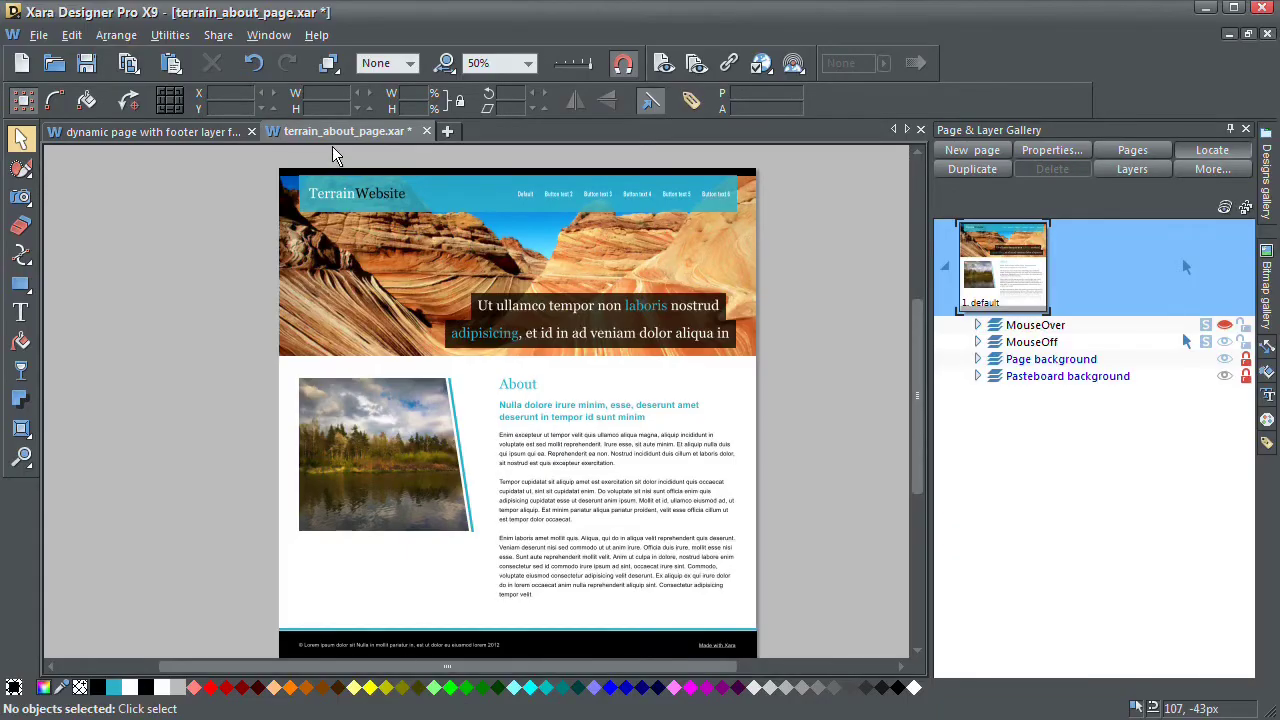
pyautogui.moveTo(552, 429); pyautogui.dragTo(490, 413)
pyautogui.click(463, 418)
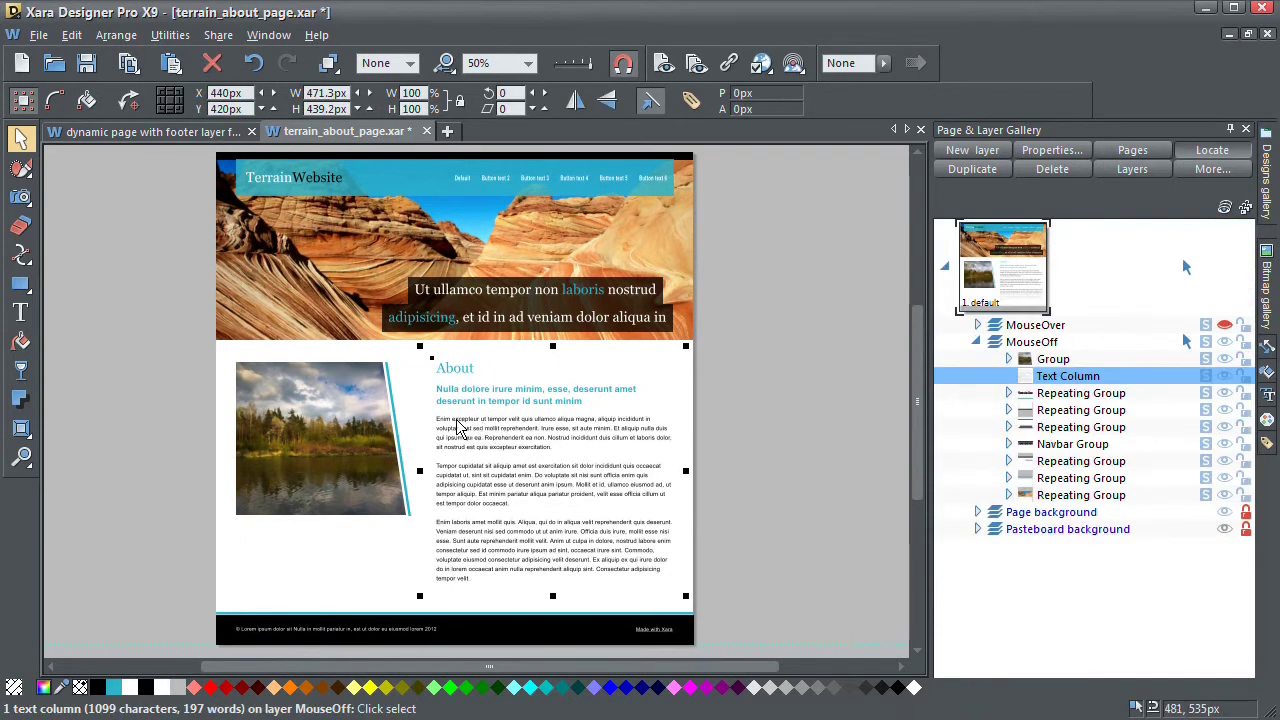
pyautogui.moveTo(460, 428); pyautogui.dragTo(751, 437)
# Draw a light green rectangle where the text column was, narrowed to 496.1 px wide
pyautogui.click(21, 285)
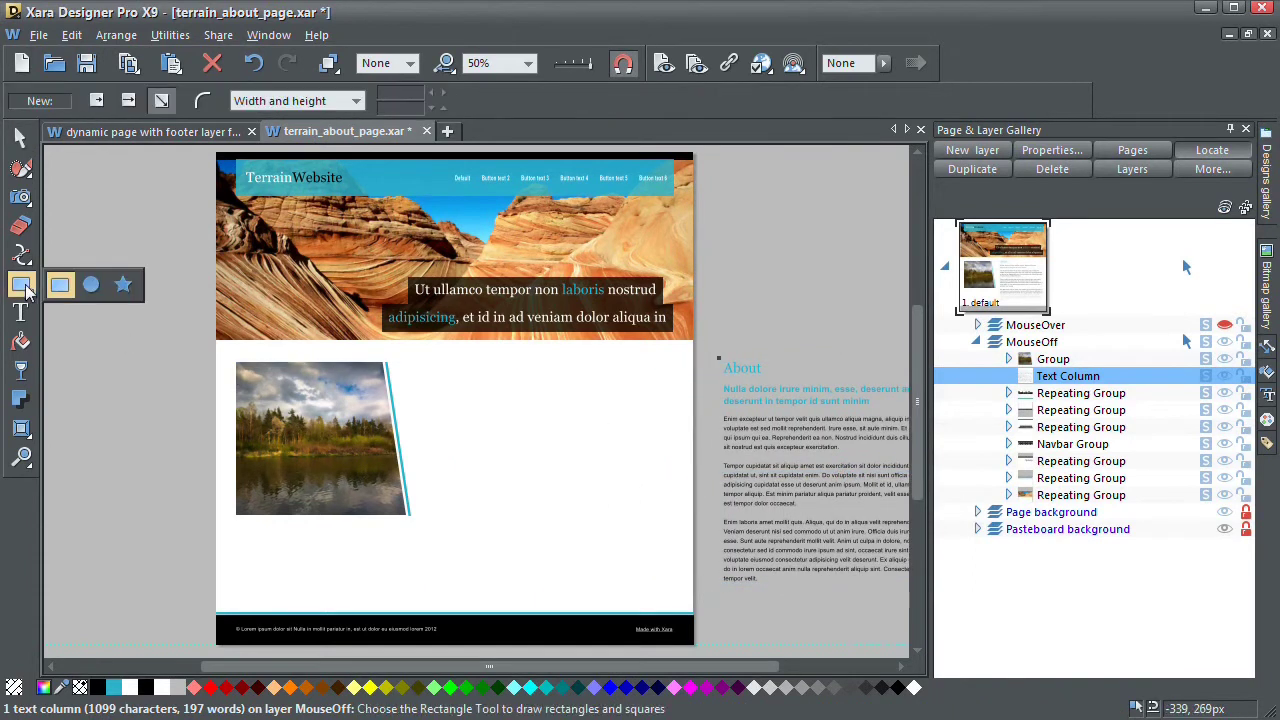
pyautogui.moveTo(423, 367); pyautogui.dragTo(677, 600)
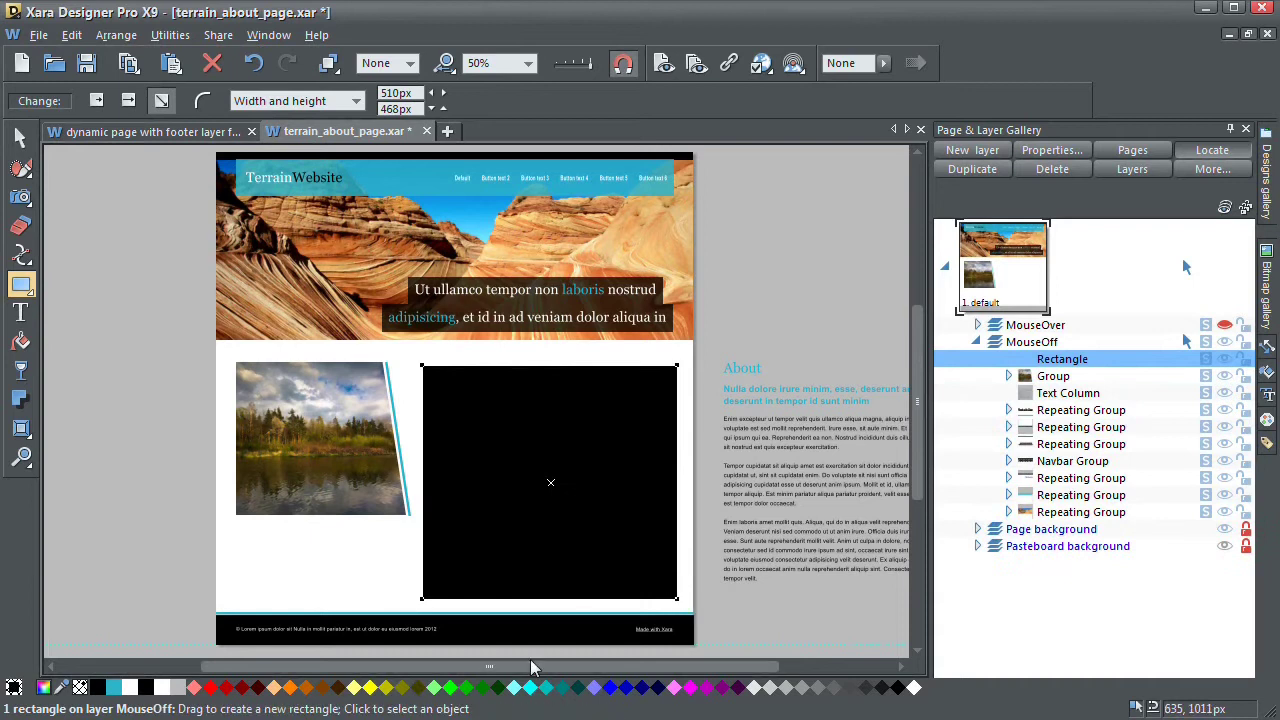
pyautogui.click(434, 688)
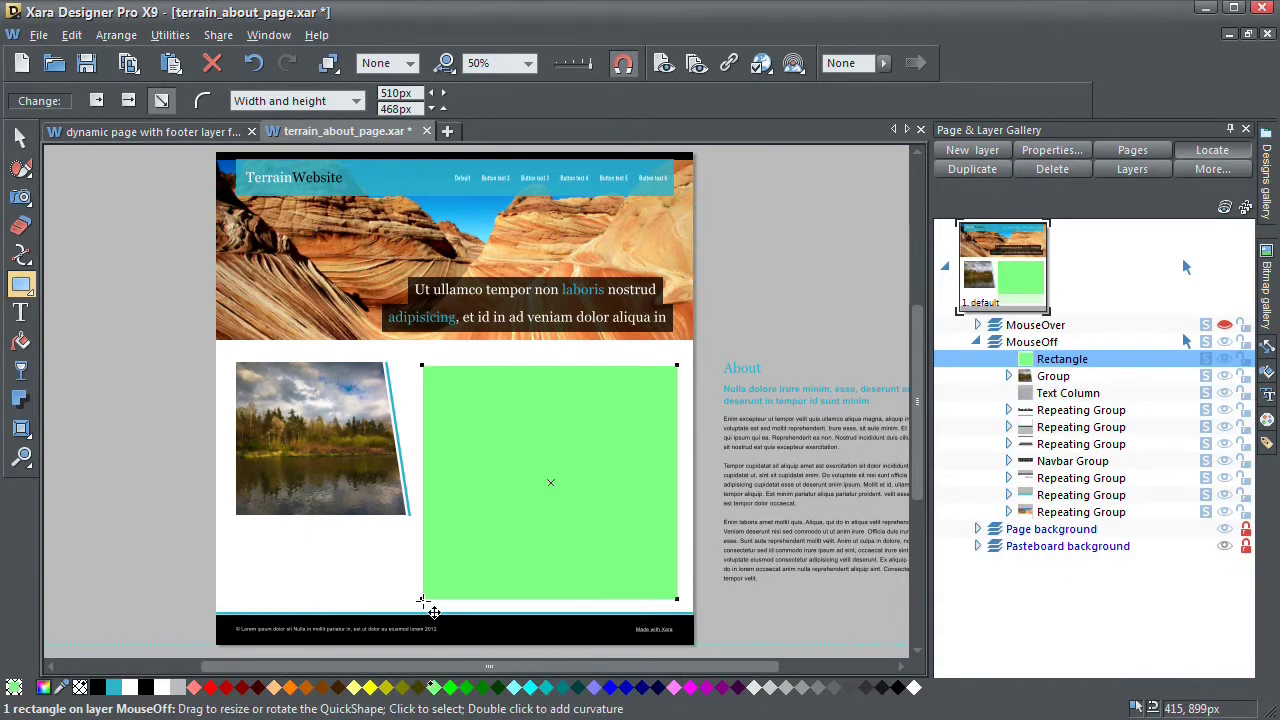
pyautogui.moveTo(421, 600); pyautogui.dragTo(428, 600)
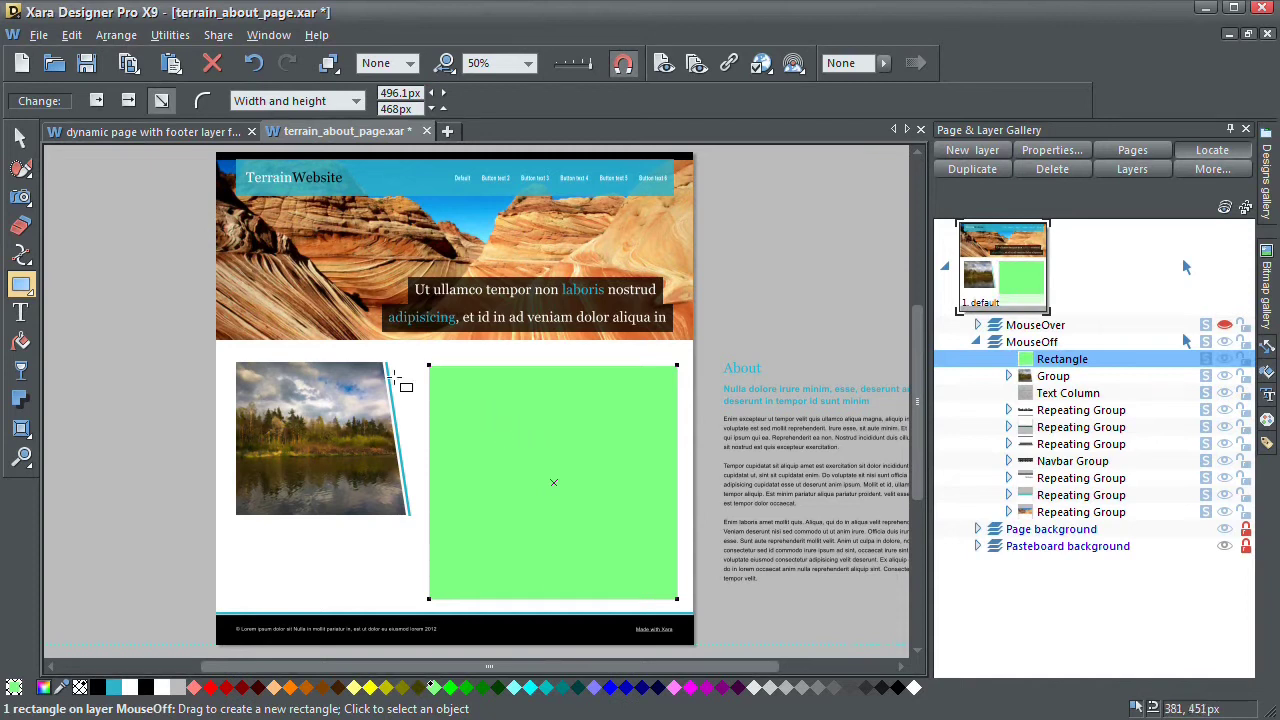
# Set the green rectangle's Web Properties placeholder to HTML body code {page_content}
pyautogui.click(32, 148)
pyautogui.rightClick(498, 413)
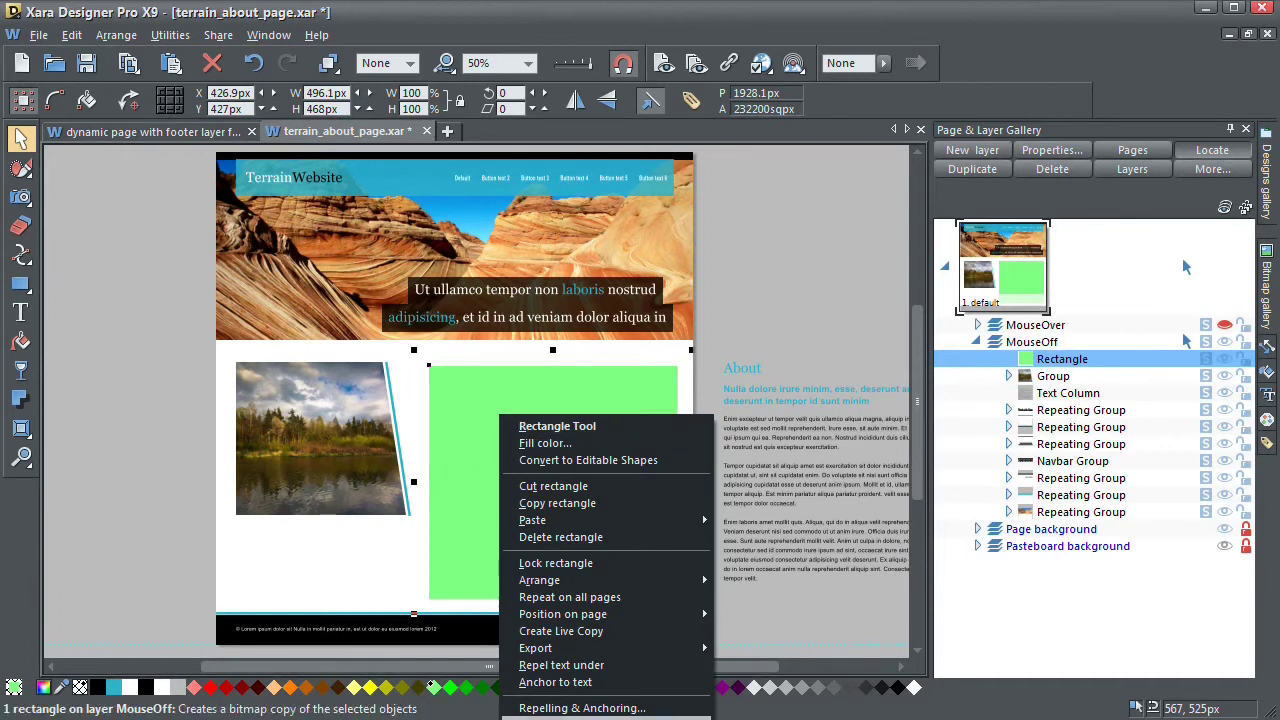
pyautogui.click(580, 718)
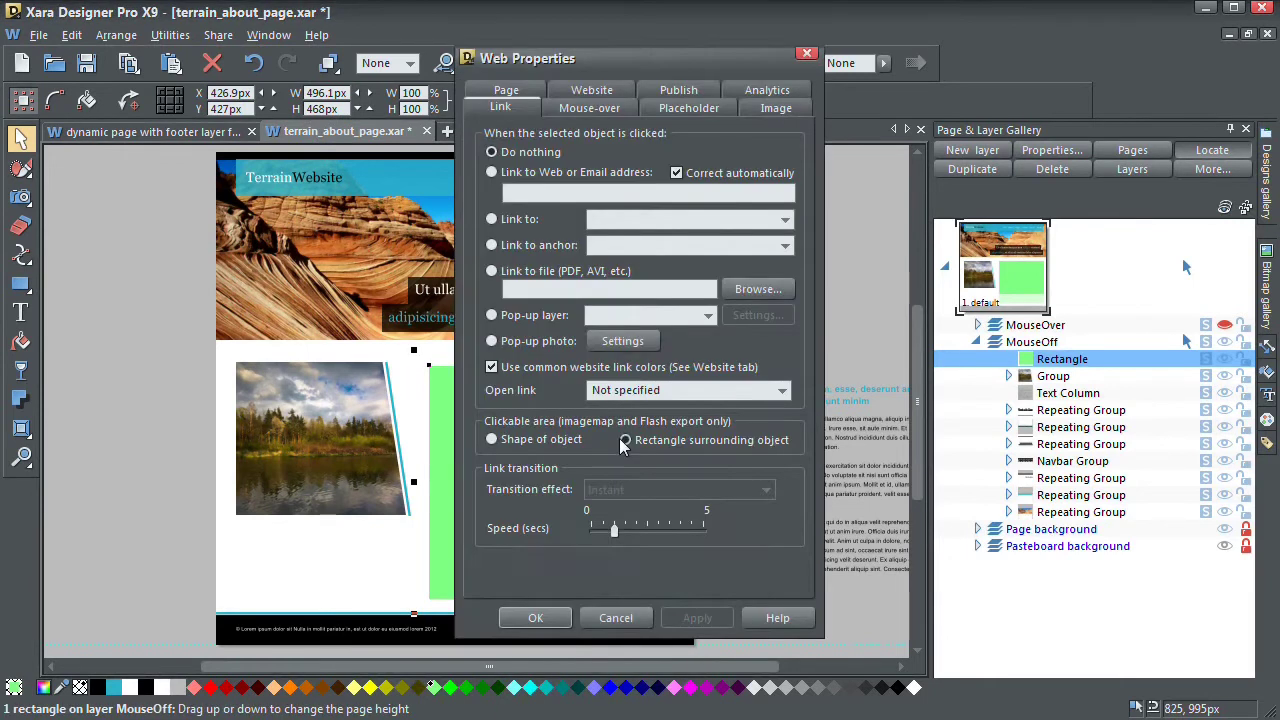
pyautogui.click(689, 110)
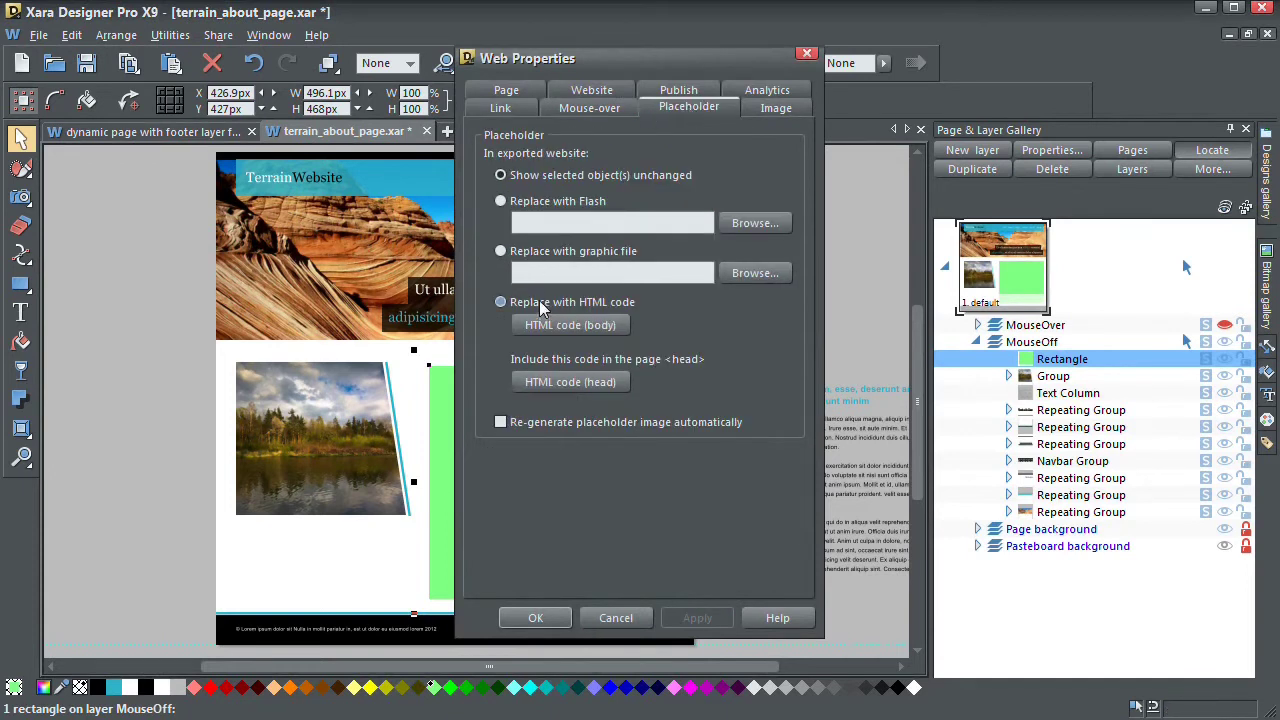
pyautogui.click(613, 335)
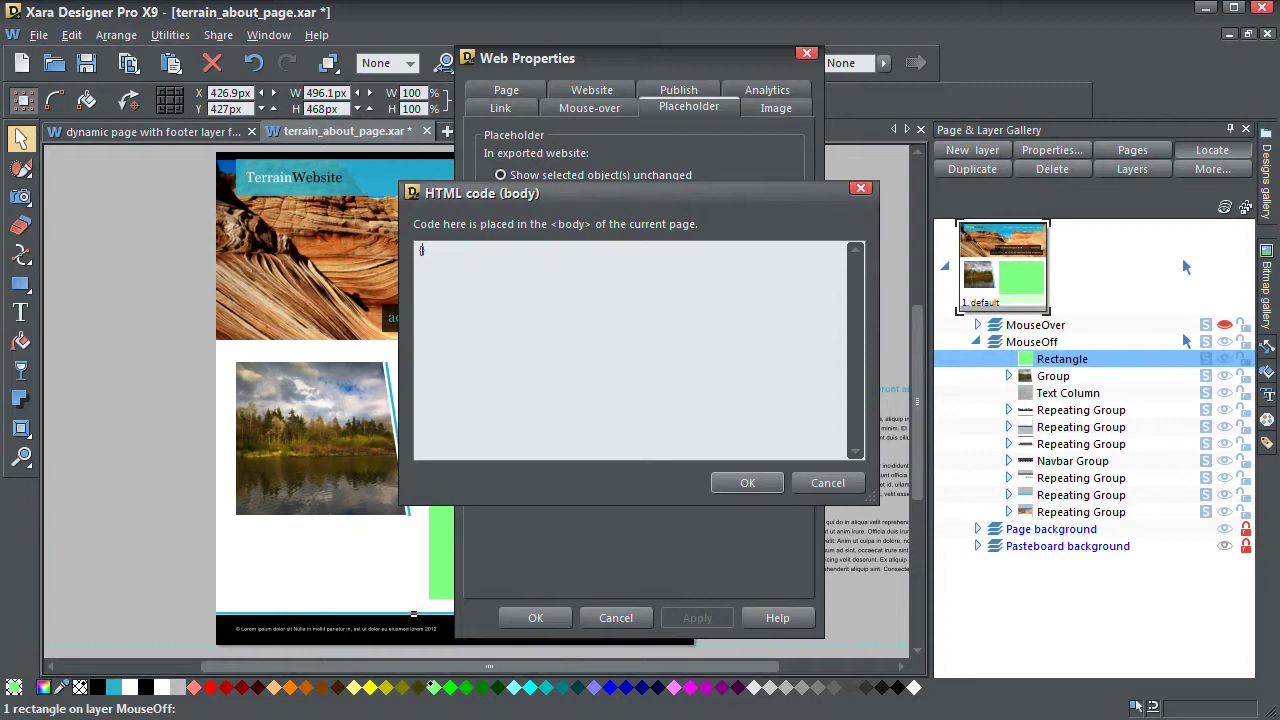
pyautogui.write('{page_content}')
pyautogui.click(745, 482)
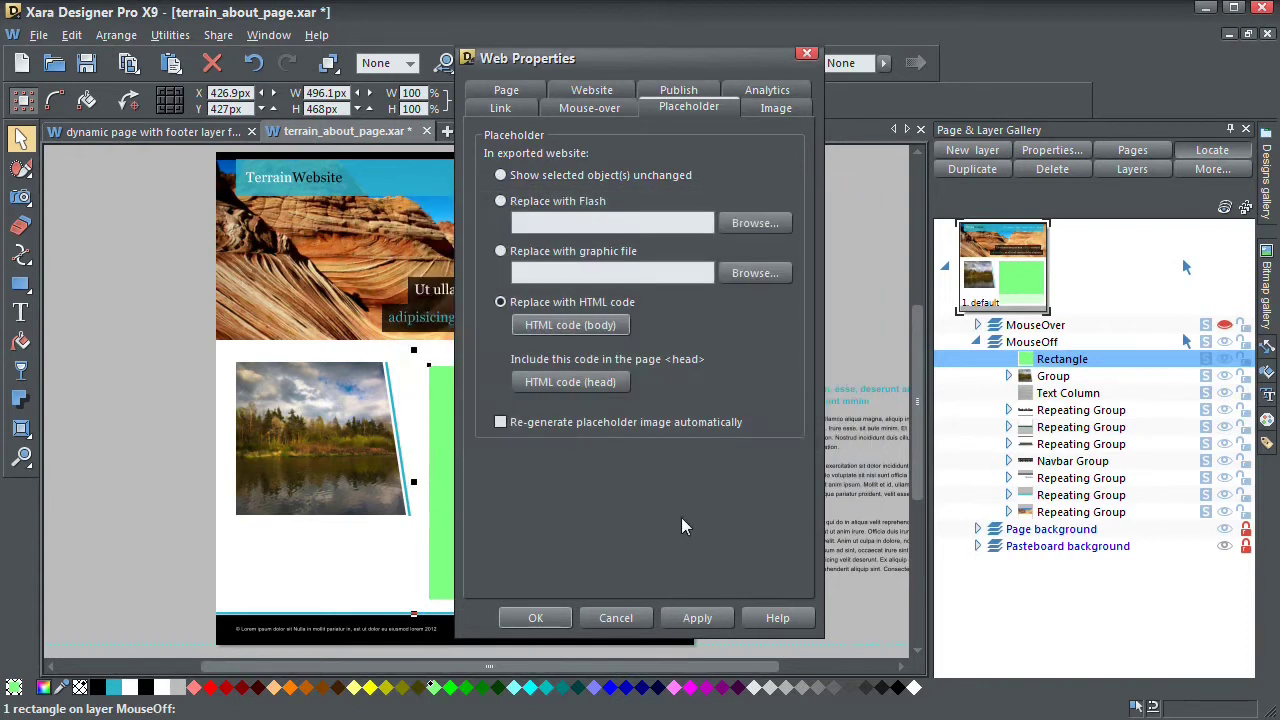
pyautogui.click(533, 617)
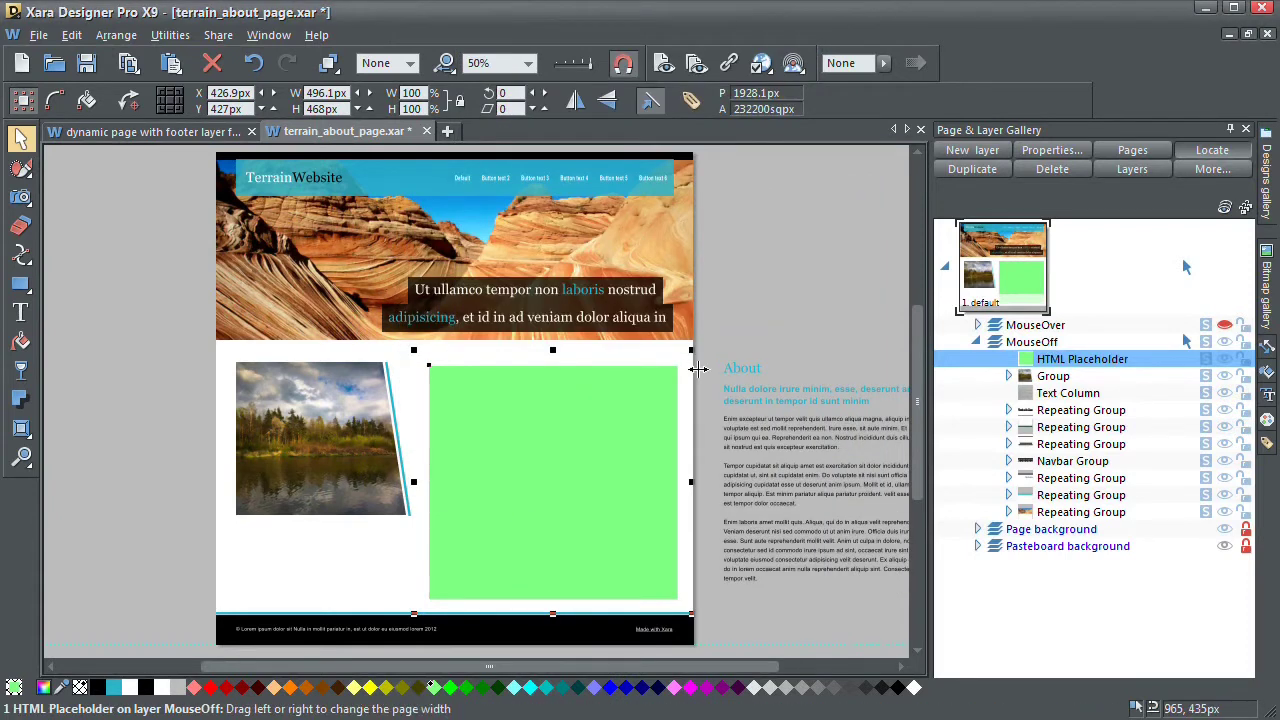
# Publish the terrain page to the XT-CMS website and dismiss the completion notice
pyautogui.hscroll(1, 674, 400)
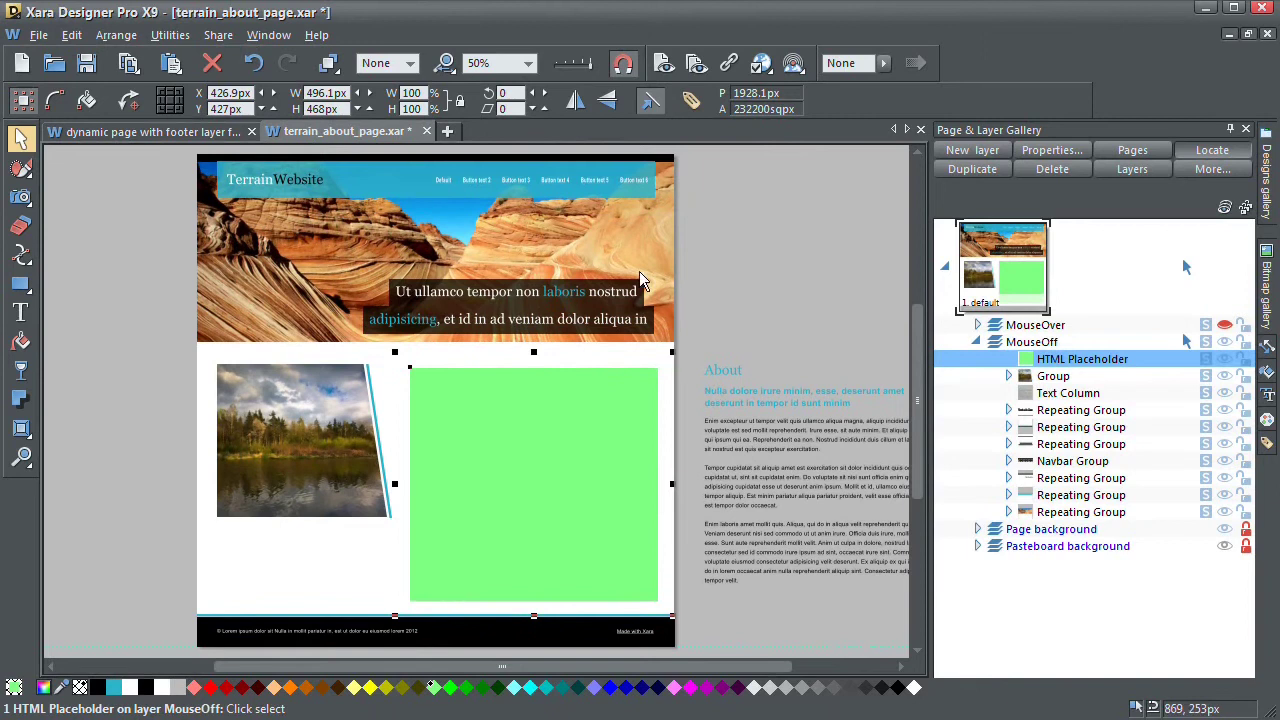
pyautogui.click(793, 65)
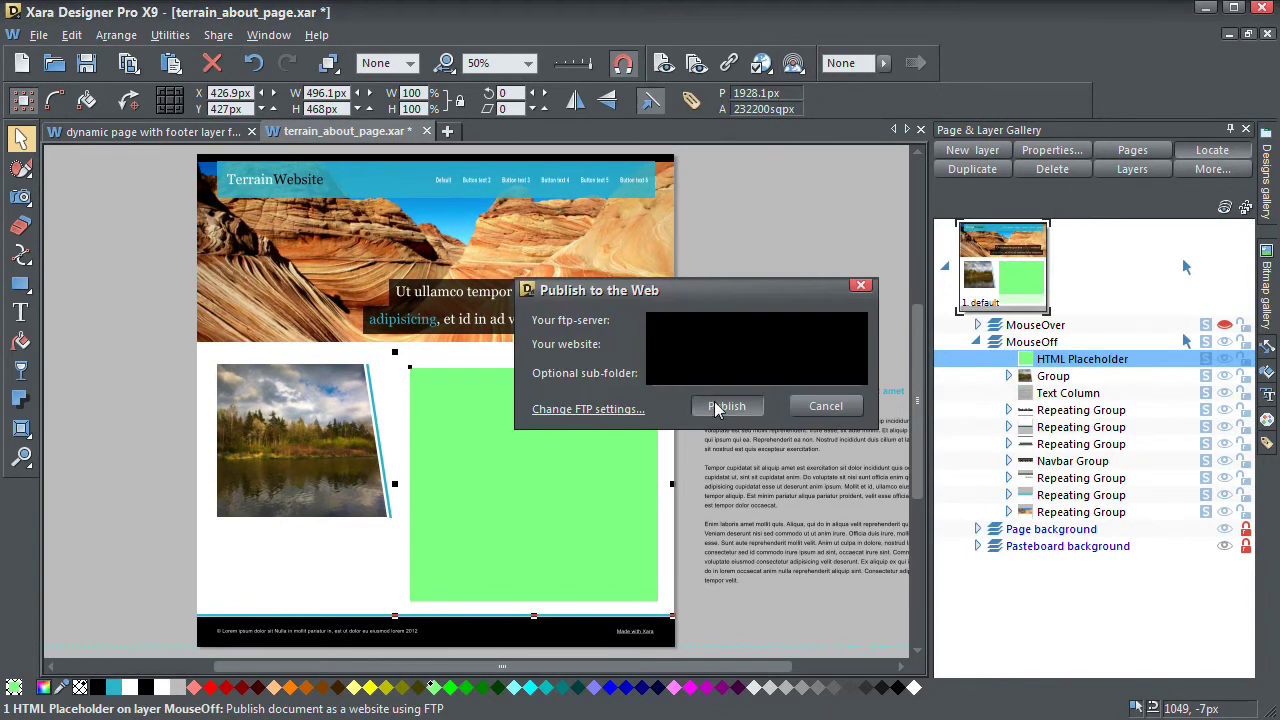
pyautogui.click(716, 409)
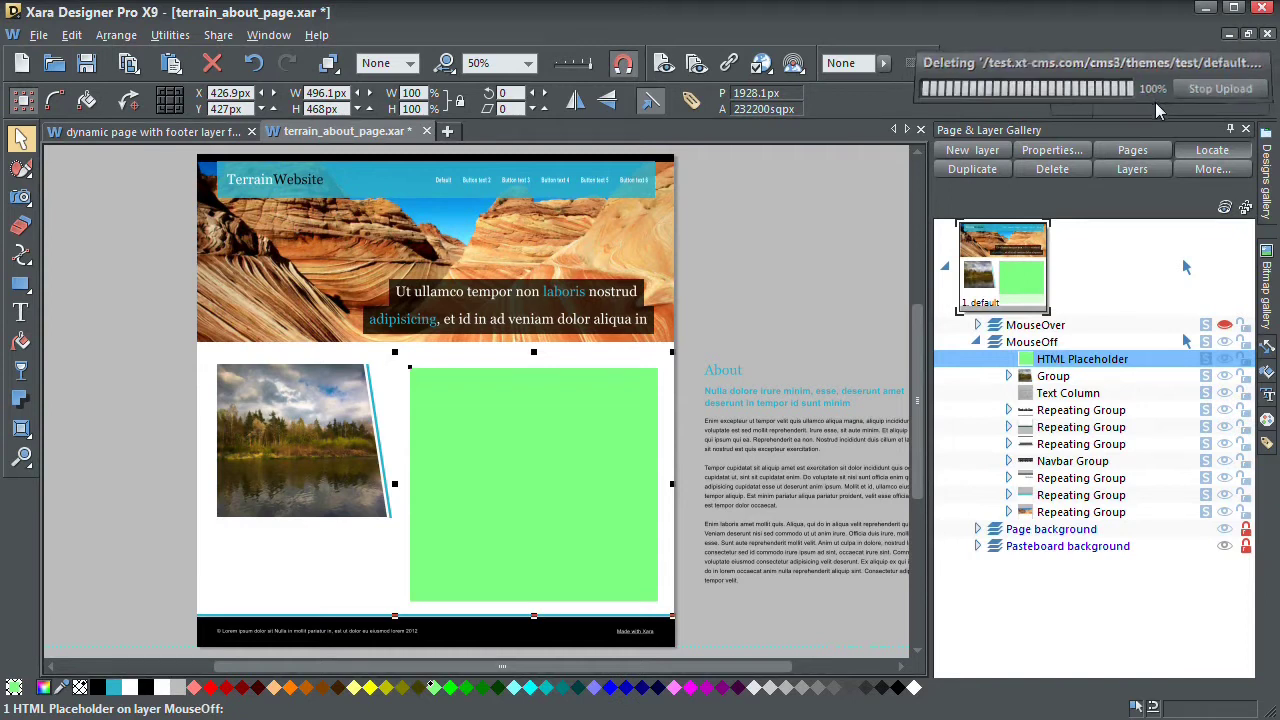
pyautogui.click(1234, 99)
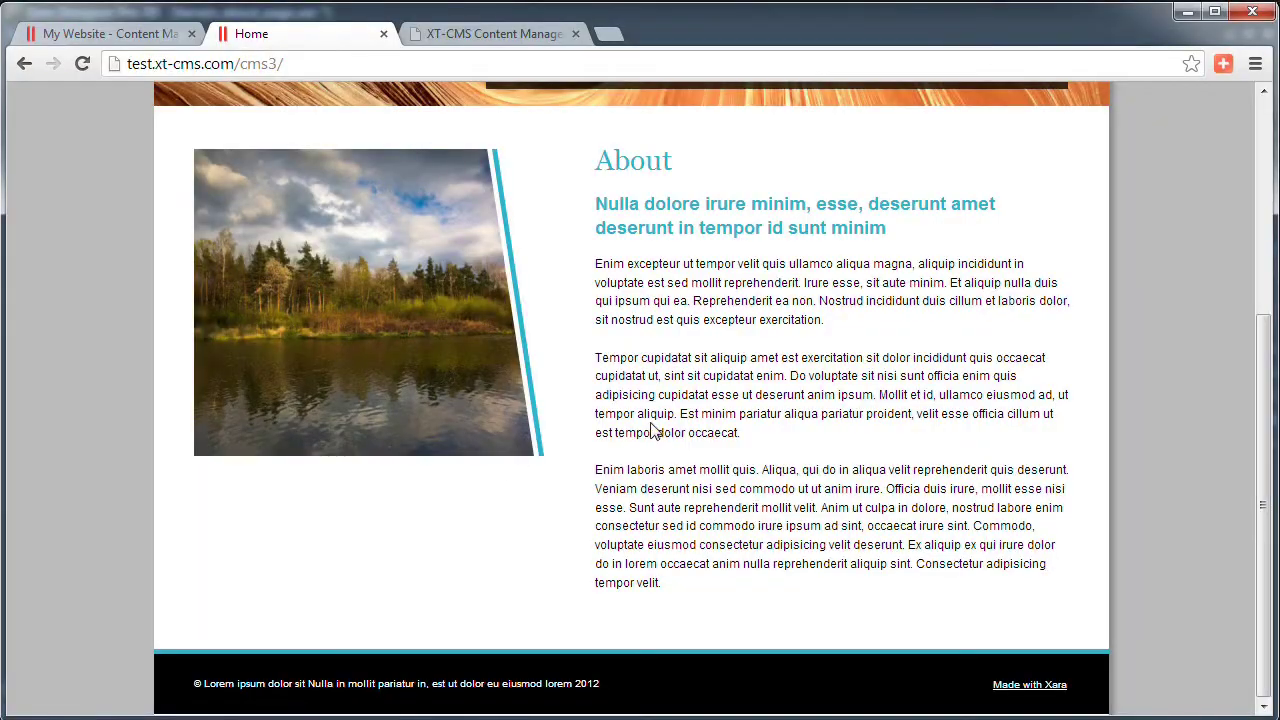
# Reload the live Home page, confirm its text overlaps the footer, then go to the admin site
pyautogui.press('F5')
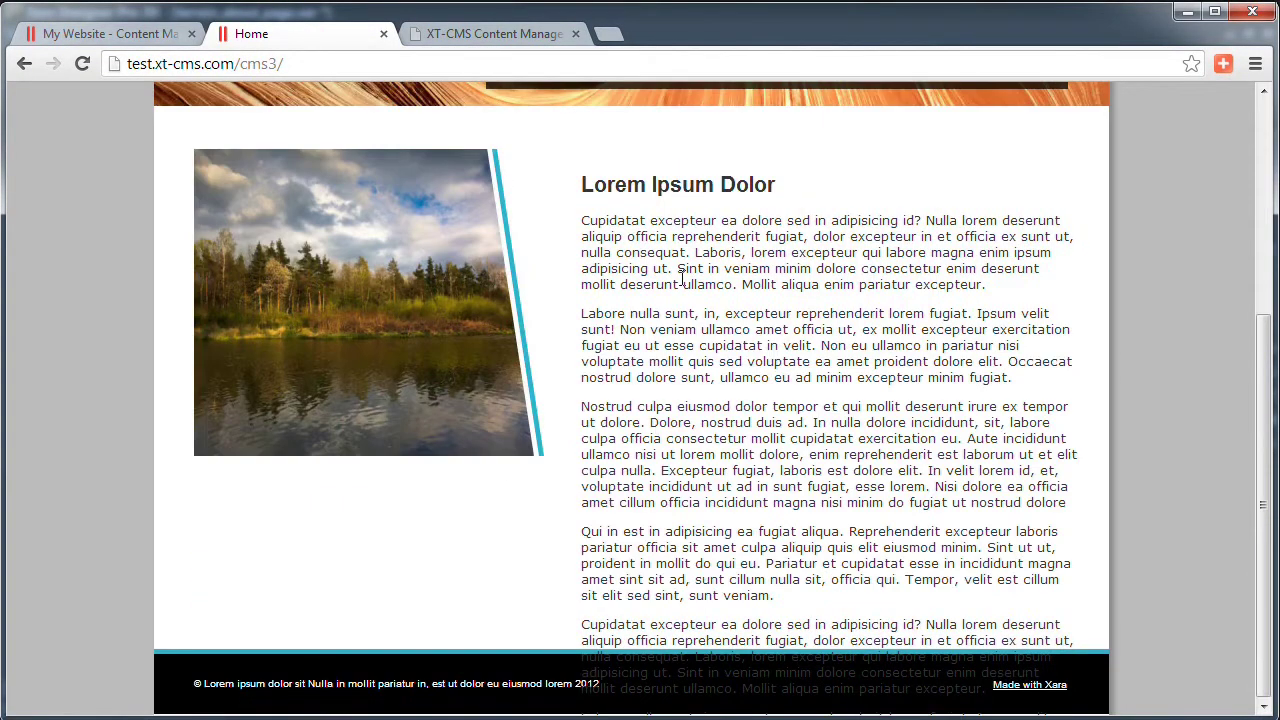
pyautogui.press('F5')
pyautogui.moveTo(588, 187); pyautogui.dragTo(975, 712)
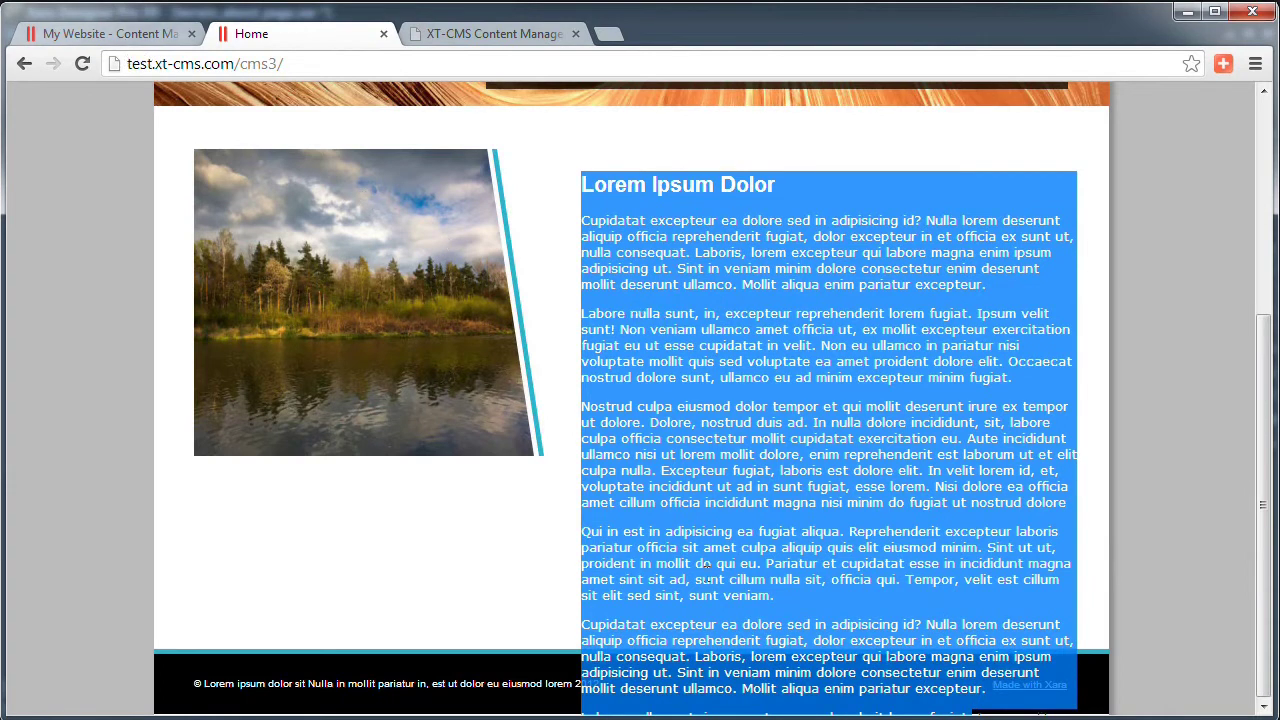
pyautogui.click(670, 652)
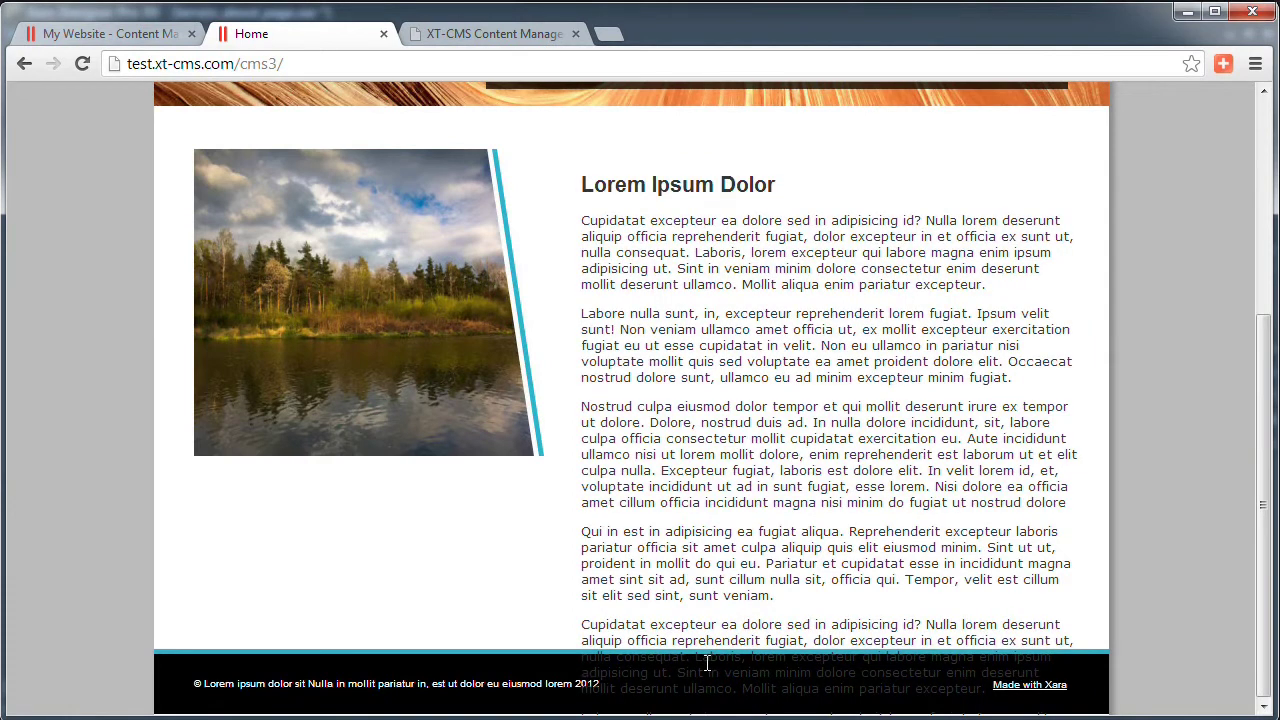
pyautogui.click(98, 36)
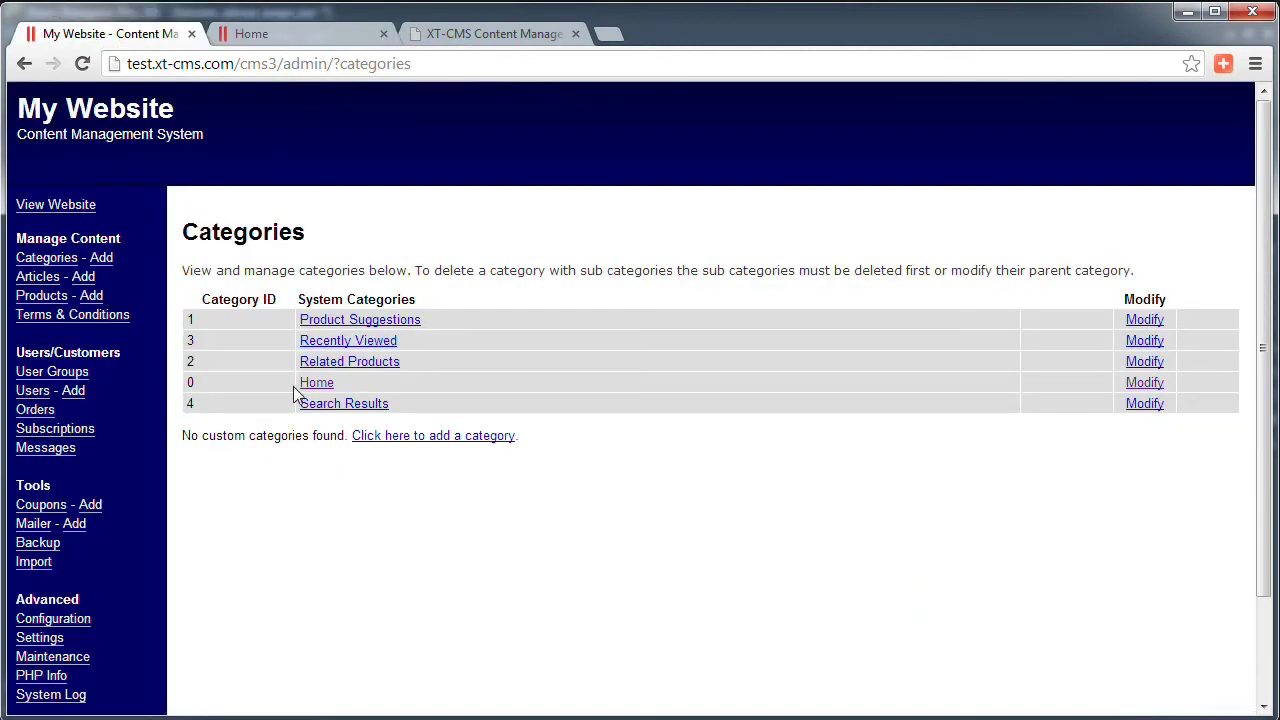
# Replace all of the Home category's content with a 'test' heading and save the category
pyautogui.click(1145, 383)
pyautogui.scroll(-3, 643, 452)
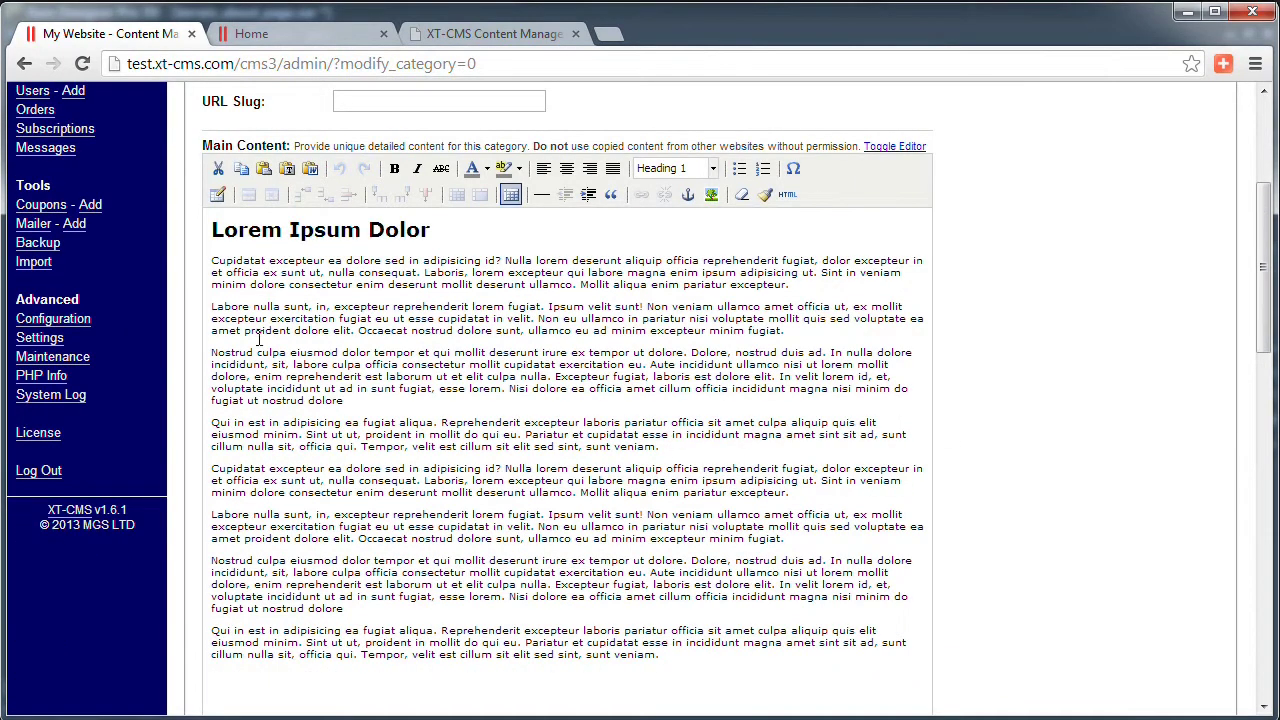
pyautogui.moveTo(666, 663); pyautogui.dragTo(183, 245)
pyautogui.press('Delete')
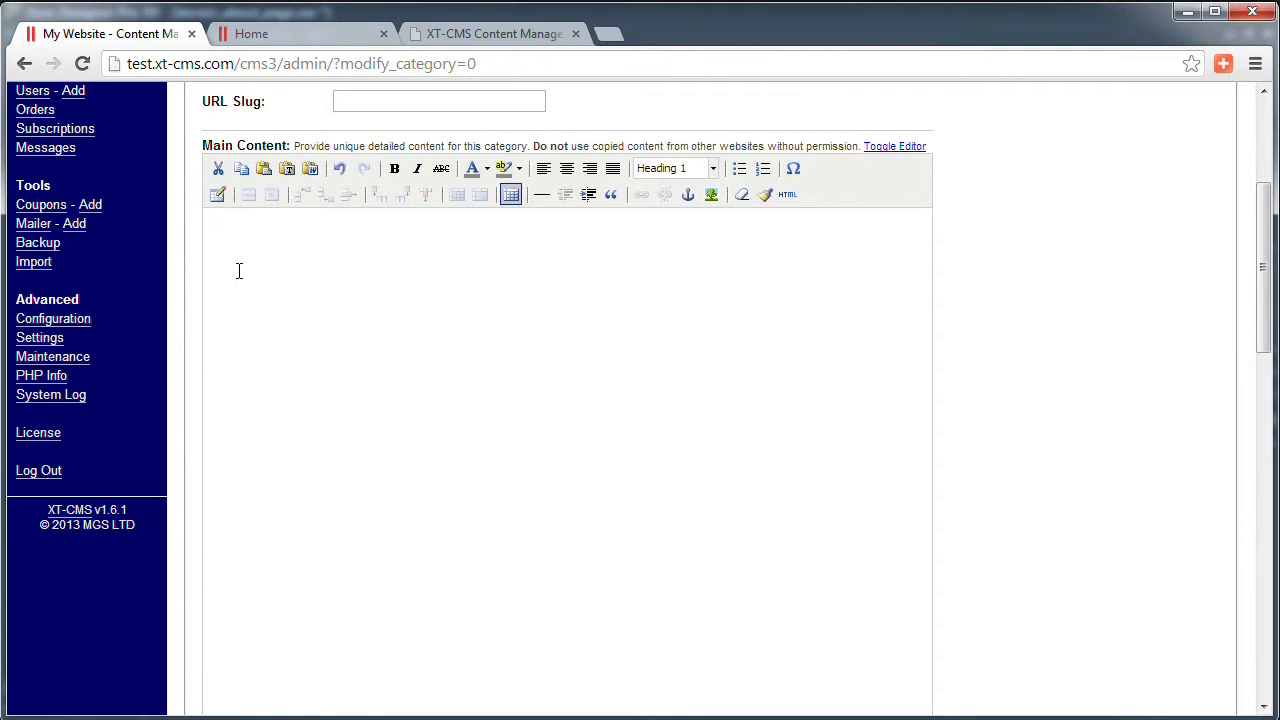
pyautogui.write('tesdt')
pyautogui.press('BackSpace')
pyautogui.press('BackSpace')
pyautogui.write('t')
pyautogui.scroll(2, 380, 290)
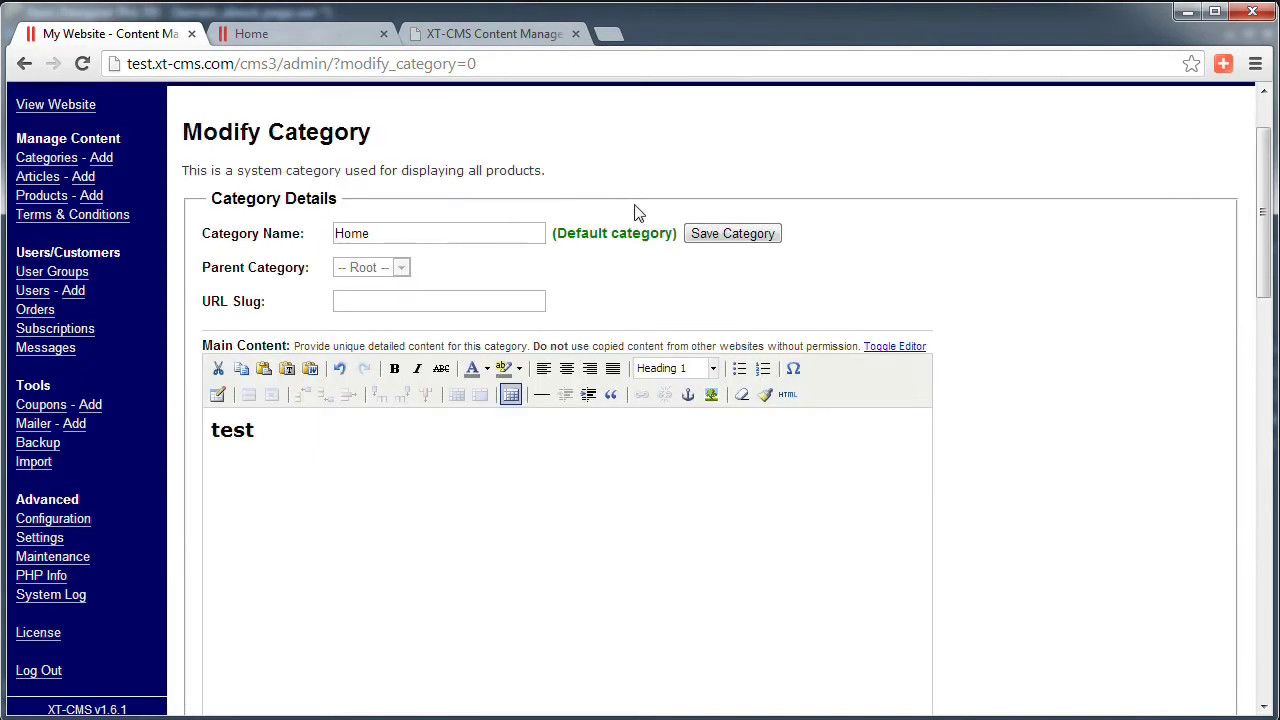
pyautogui.click(718, 236)
# After checking the 'test' page live, paste the Lorem Ipsum content back into Home and save
pyautogui.click(300, 34)
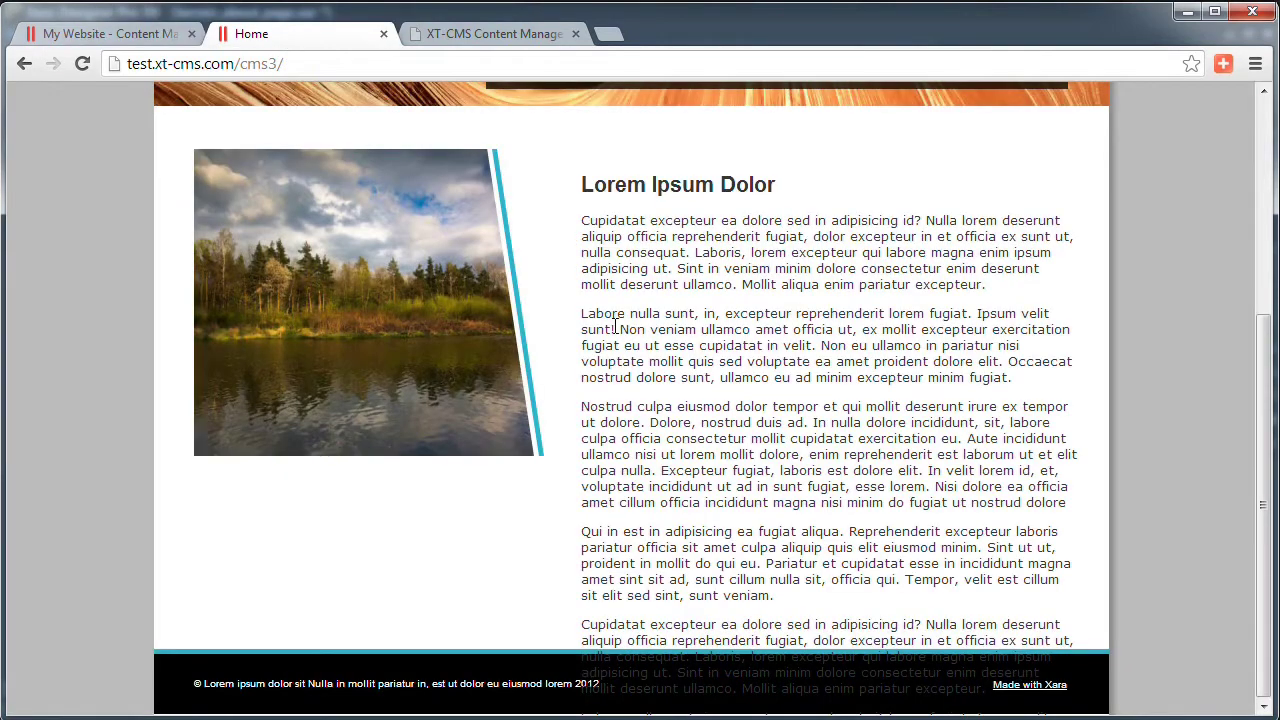
pyautogui.press('F5')
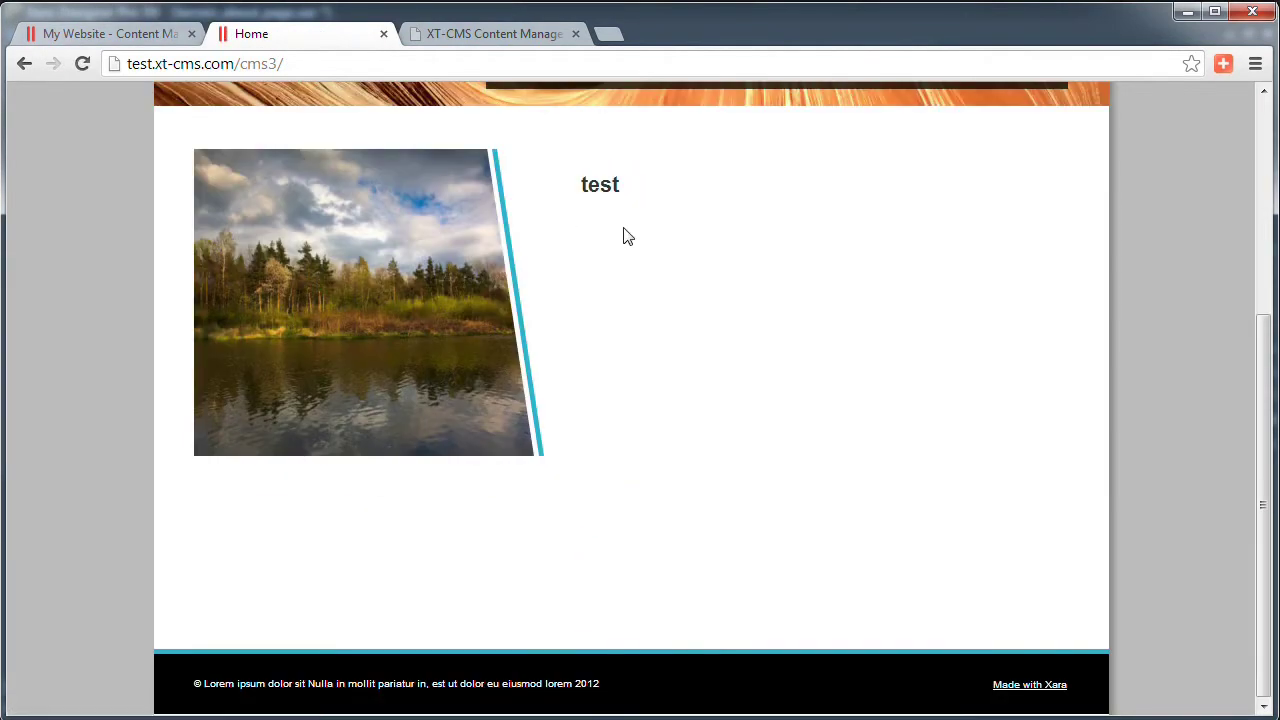
pyautogui.click(110, 36)
pyautogui.moveTo(290, 569); pyautogui.dragTo(172, 571)
pyautogui.hotkey('ctrl', 'v')
pyautogui.scroll(-4, 511, 447)
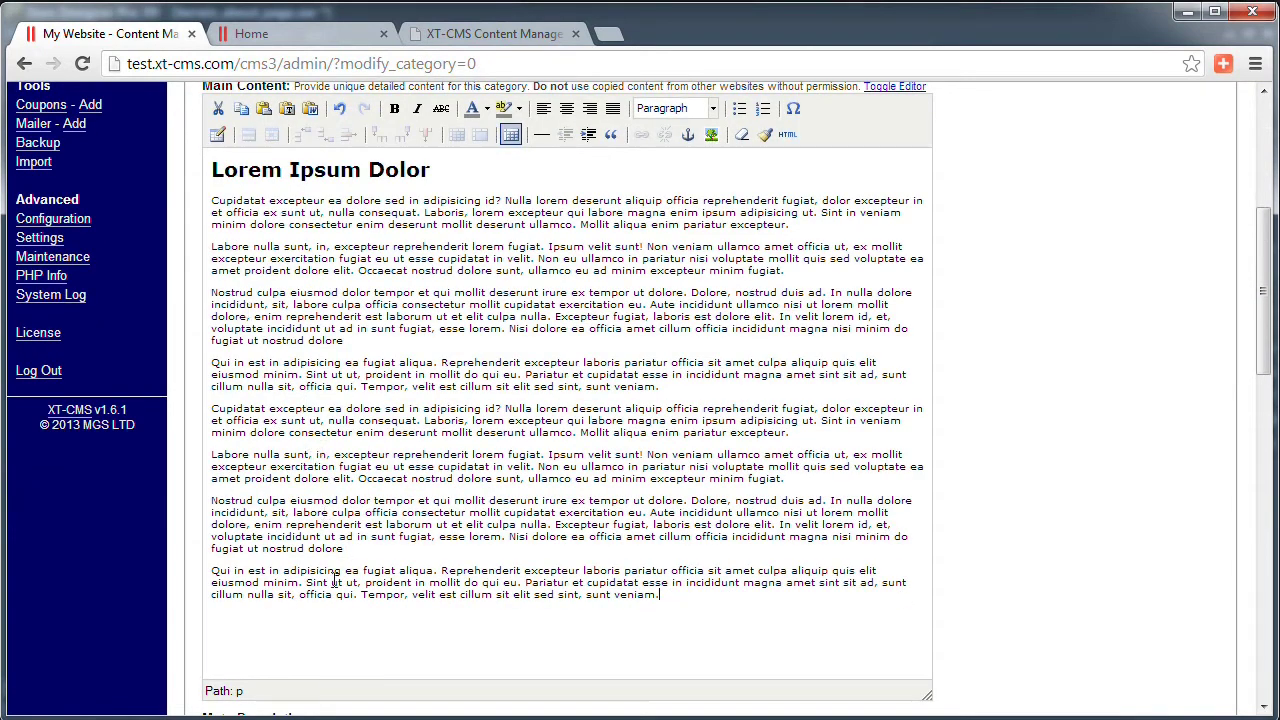
pyautogui.scroll(-2, 297, 177)
pyautogui.scroll(4, 660, 300)
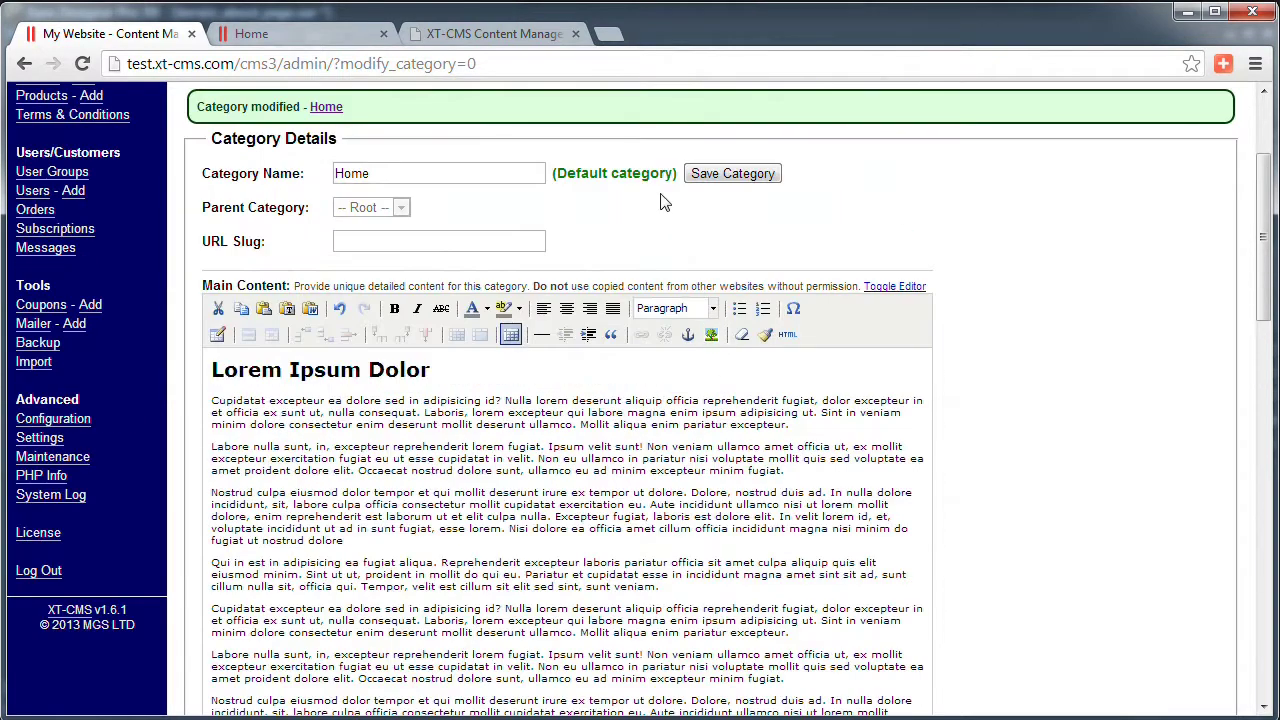
pyautogui.click(720, 176)
# Reload the live Home page to see the last paragraph overlapping the footer, then return to Xara
pyautogui.click(251, 33)
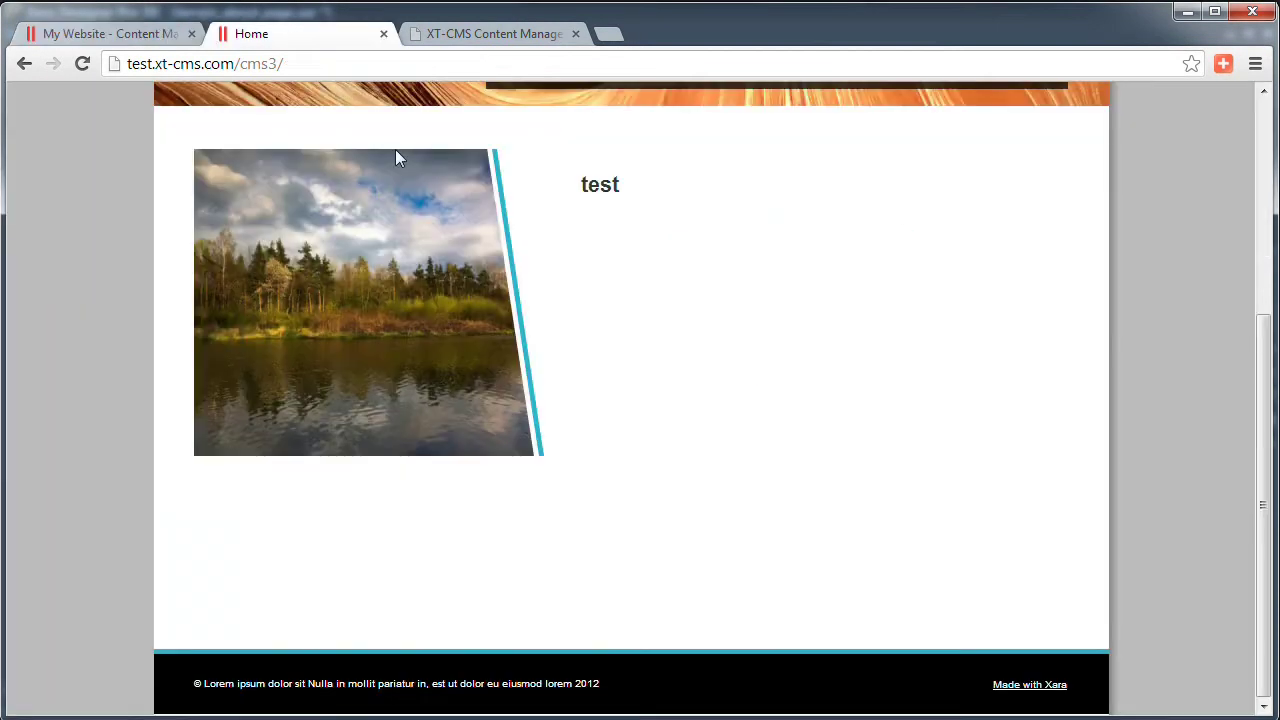
pyautogui.press('F5')
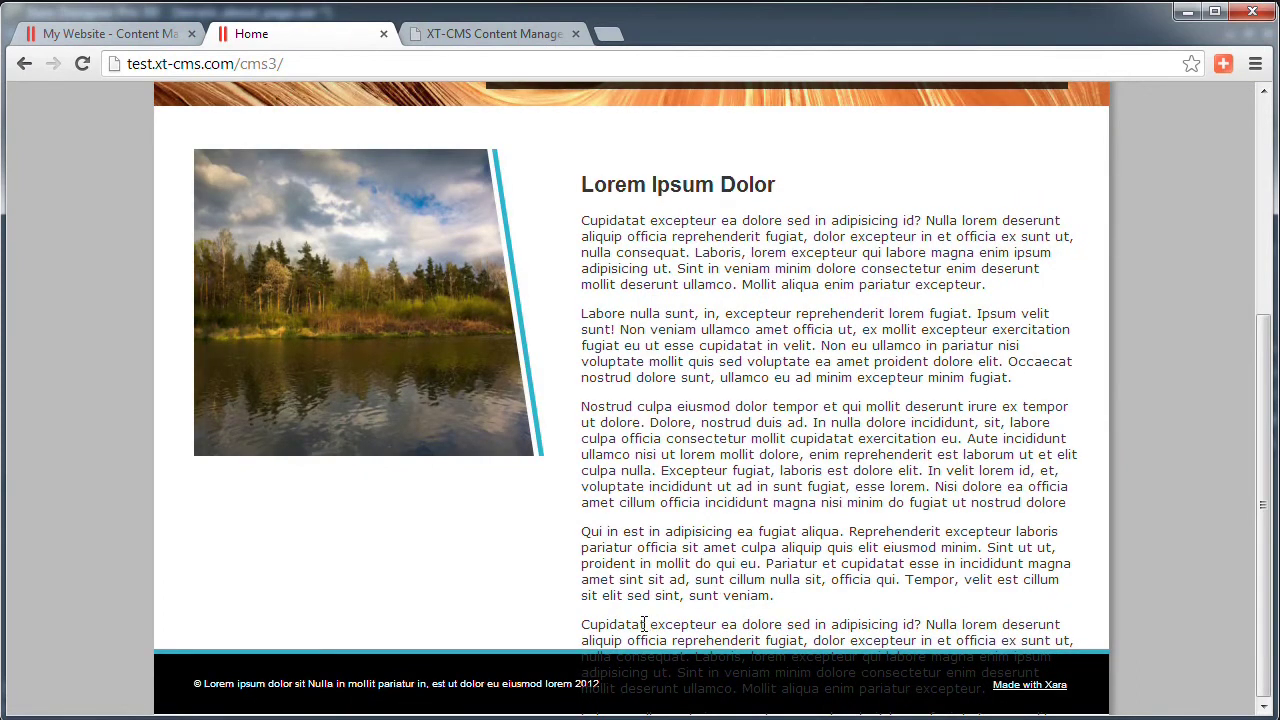
pyautogui.moveTo(640, 624); pyautogui.dragTo(802, 688)
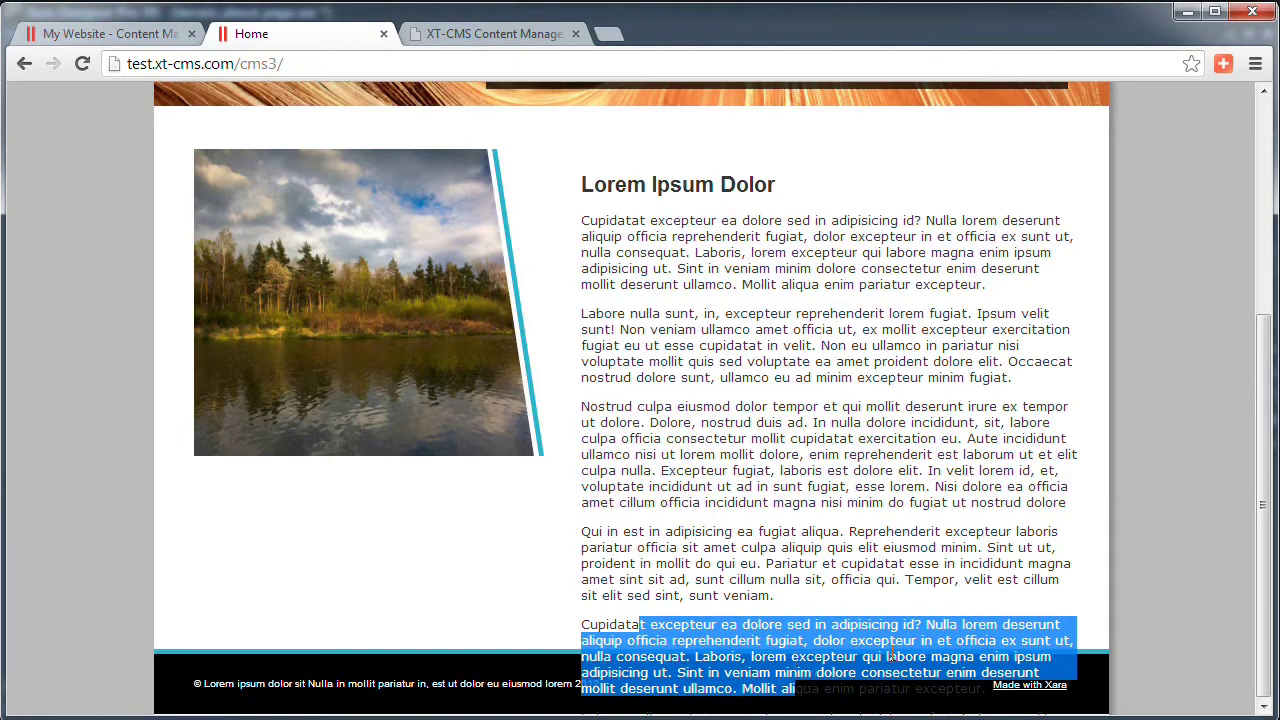
pyautogui.click(899, 596)
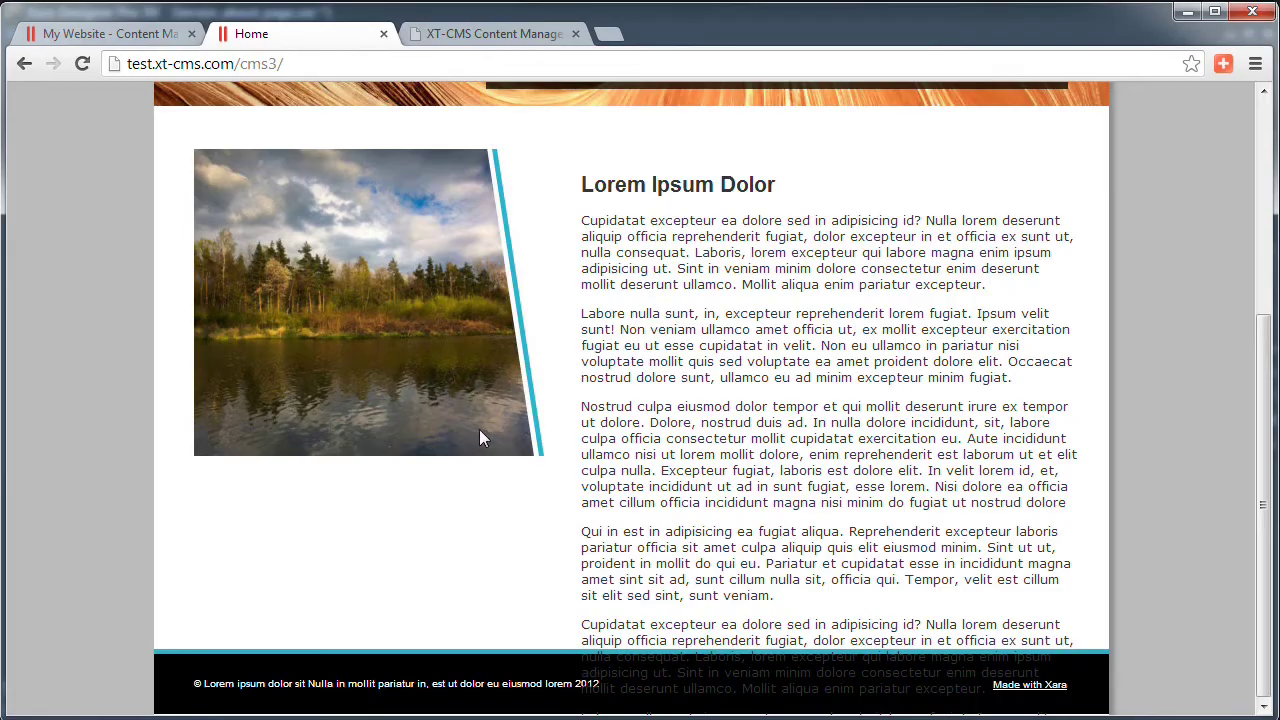
pyautogui.hotkey('alt', 'Tab')
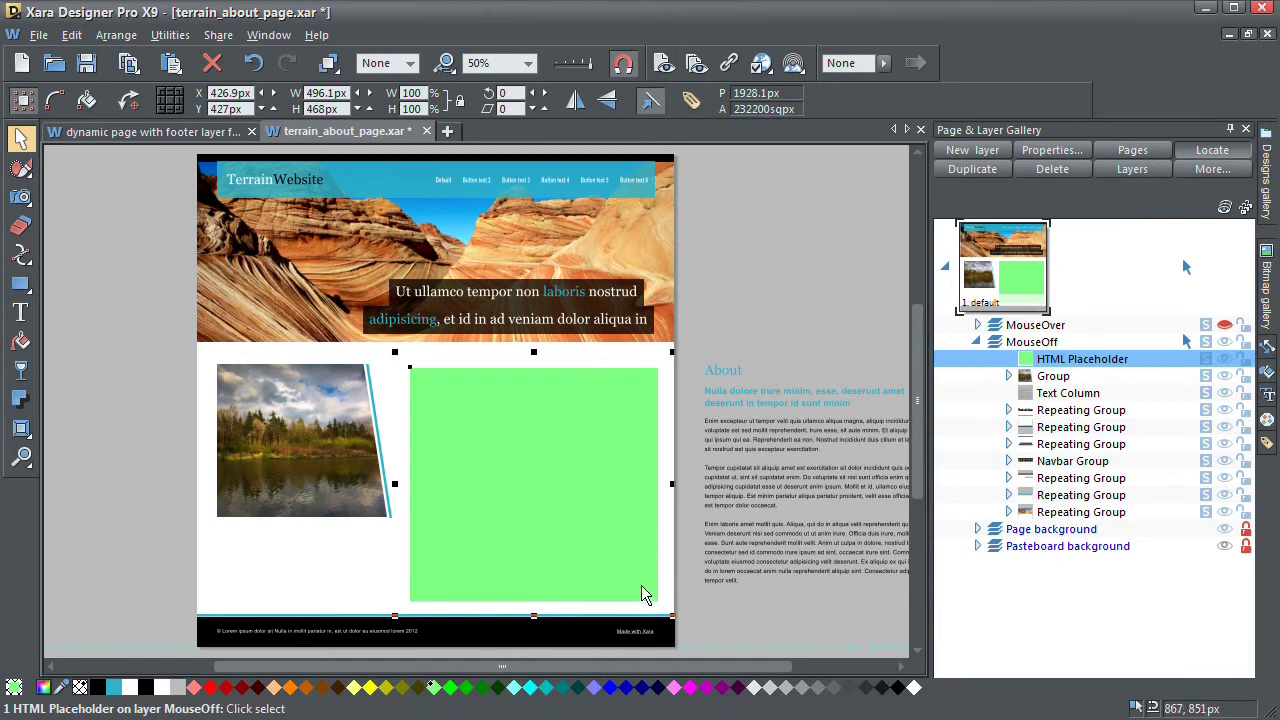
pyautogui.click(703, 622)
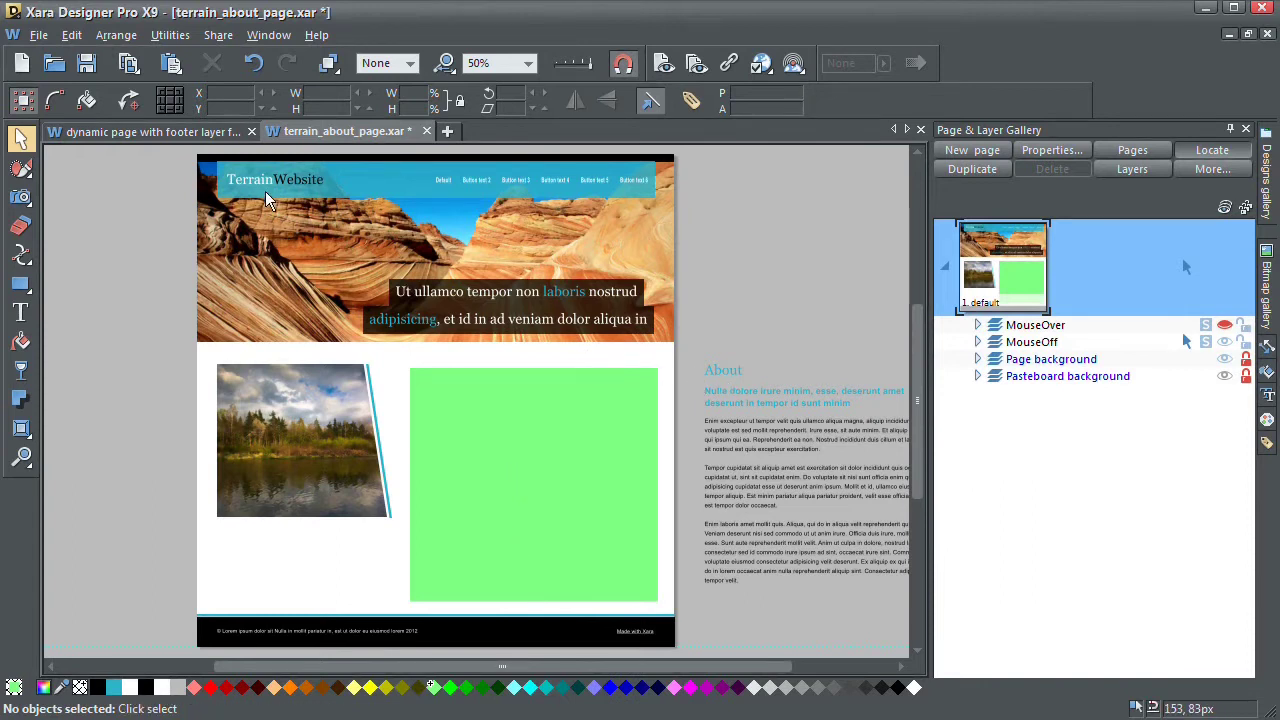
# Open the dynamic page with footer layer example and pan to its footer notes
pyautogui.click(157, 134)
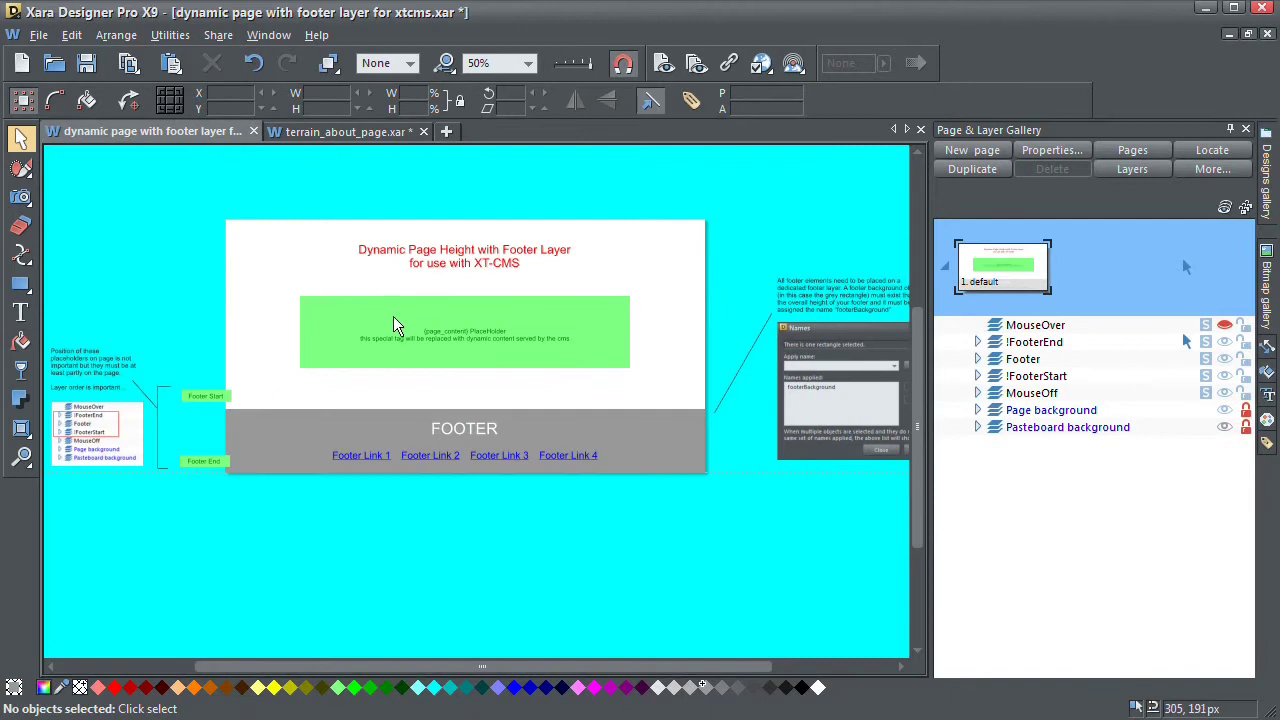
pyautogui.moveTo(360, 255); pyautogui.dragTo(393, 319)
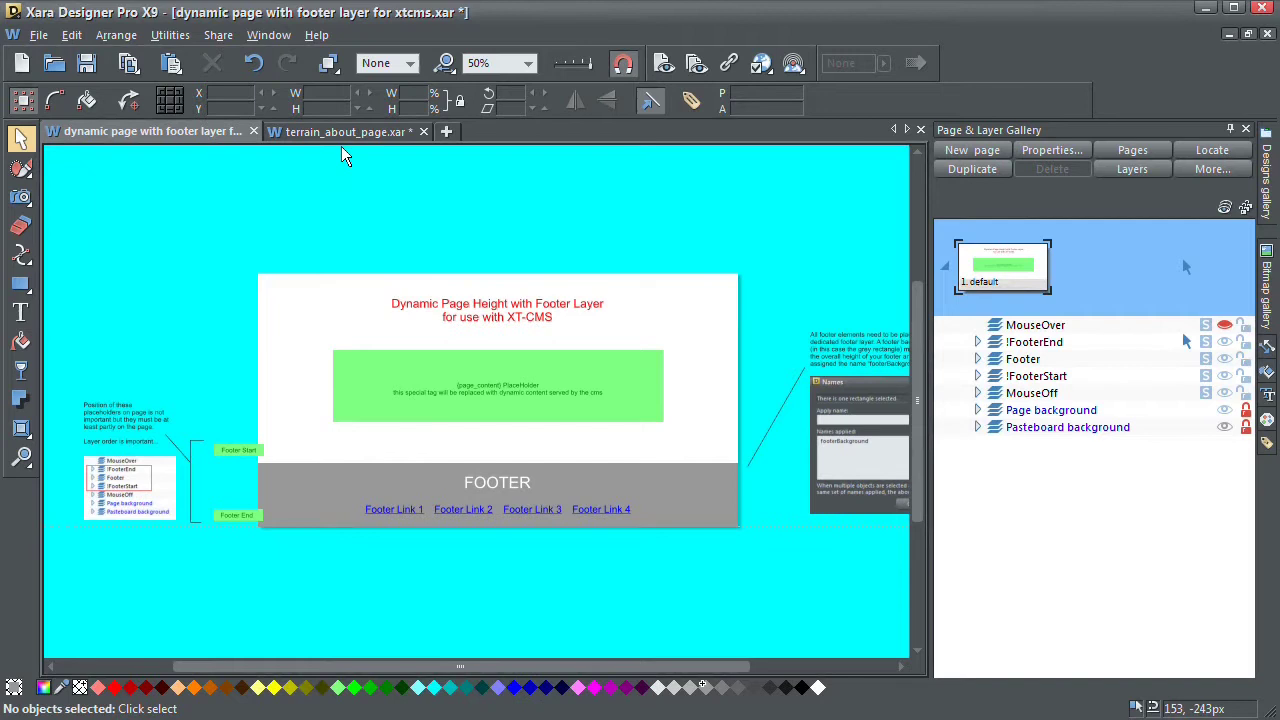
pyautogui.hscroll(2, 643, 291)
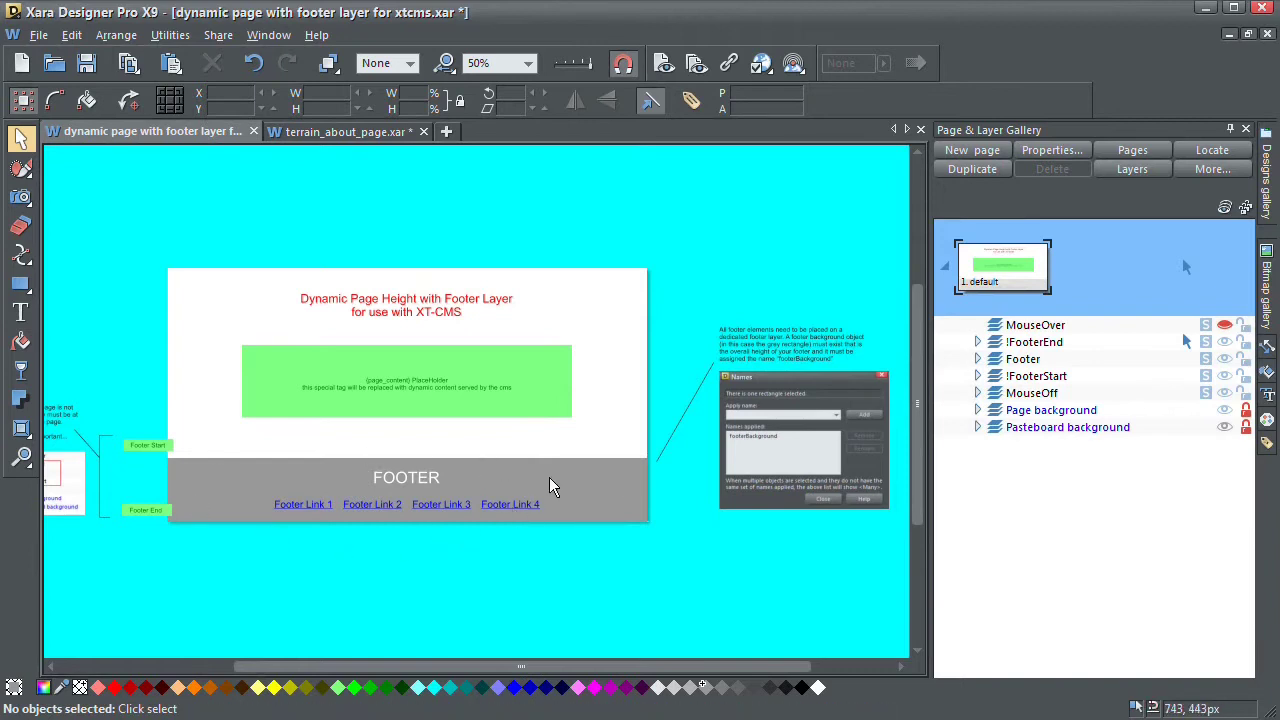
pyautogui.scroll(2, 772, 364)
pyautogui.moveTo(677, 340); pyautogui.dragTo(437, 466)
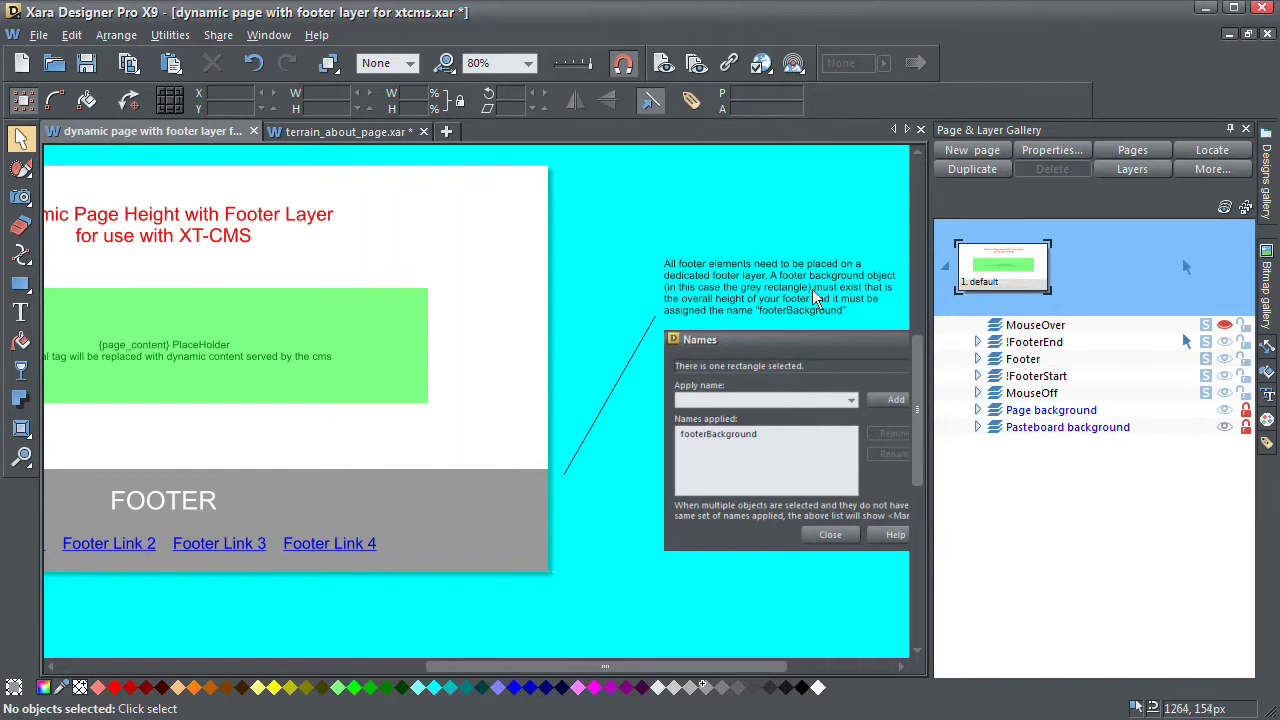
# Expand the Footer layer in the Page & Layer Gallery and inspect its link and heading text
pyautogui.click(1025, 362)
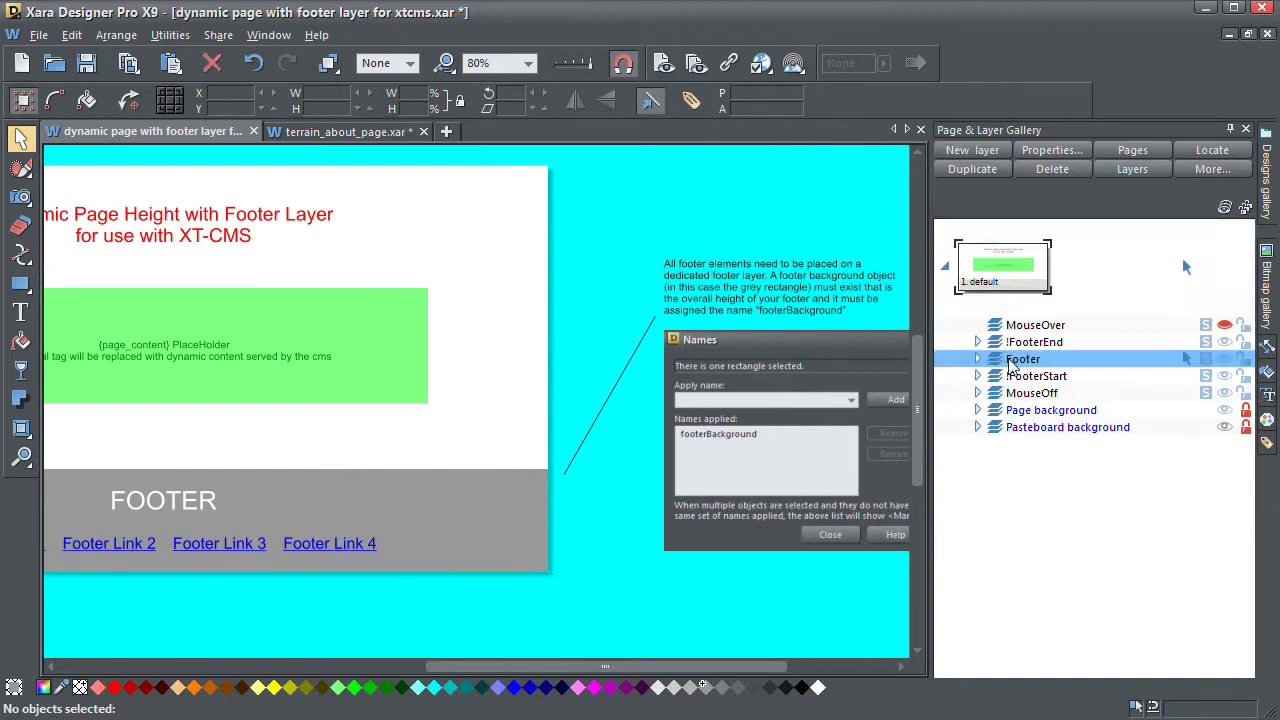
pyautogui.click(979, 359)
pyautogui.click(984, 410)
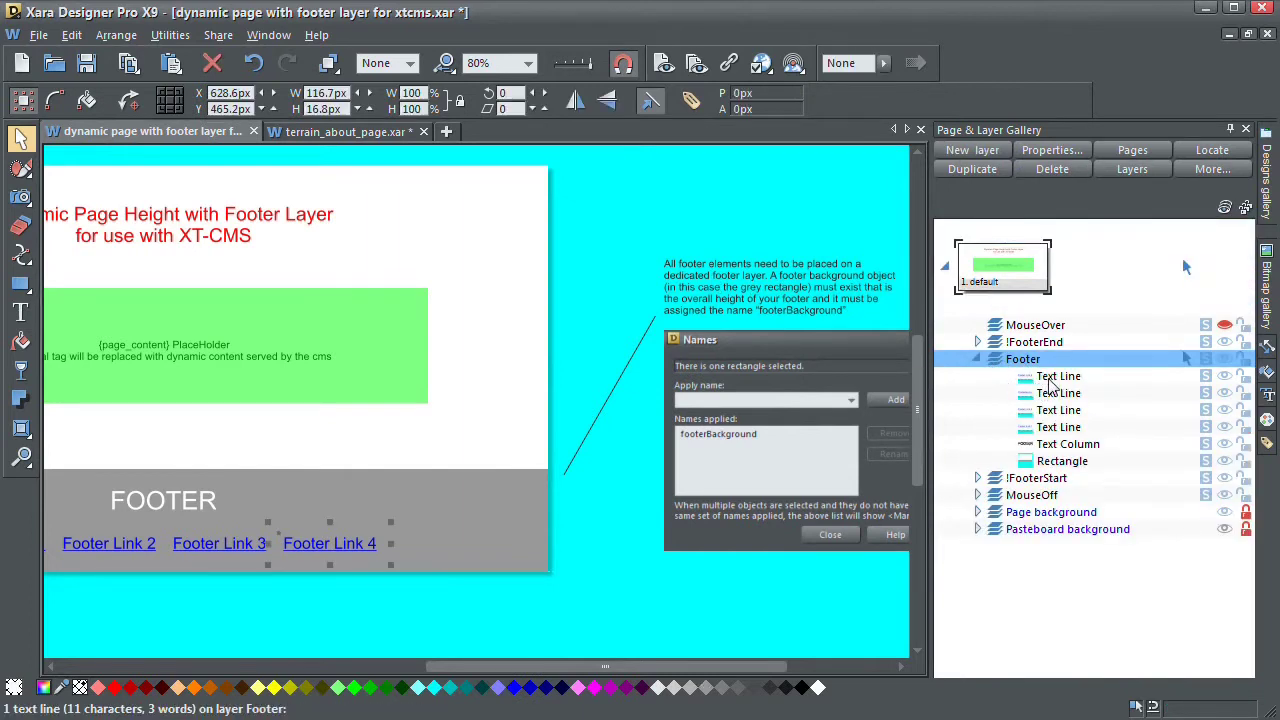
pyautogui.scroll(-2, 516, 456)
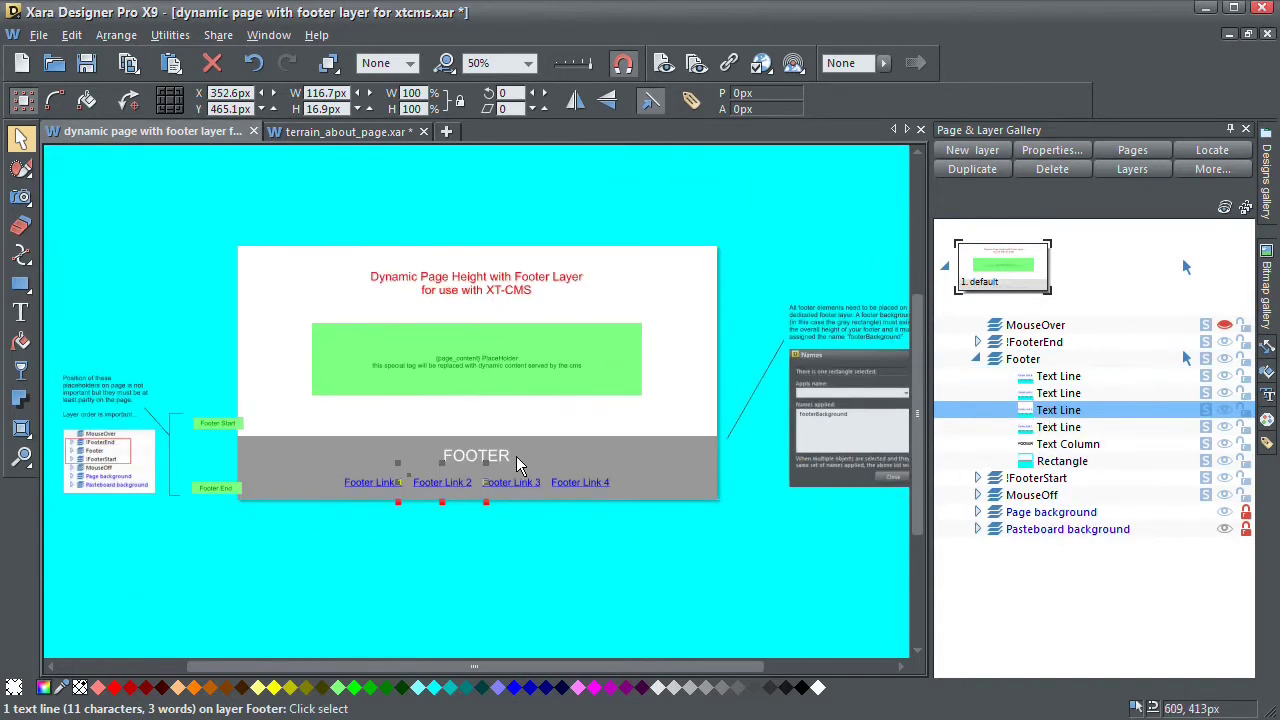
pyautogui.click(509, 456)
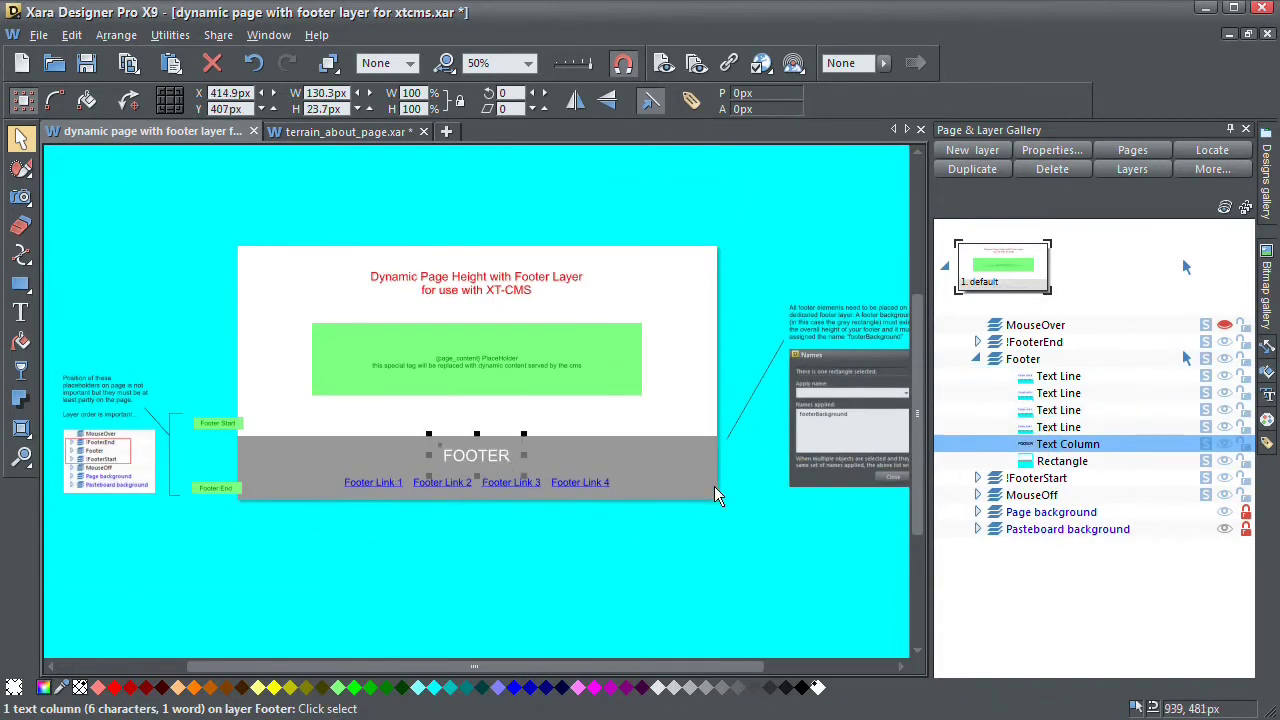
pyautogui.click(737, 462)
# In terrain_about_page, add a layer named Footer between MouseOver and MouseOff
pyautogui.click(355, 133)
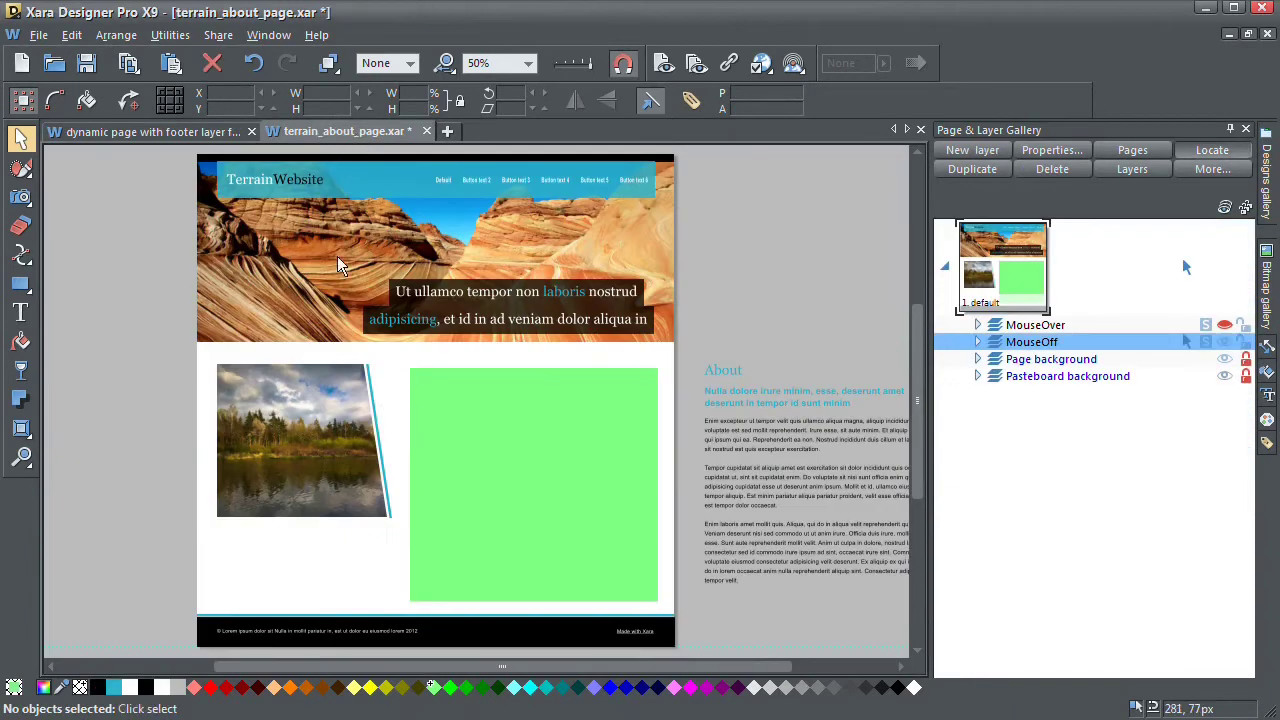
pyautogui.scroll(-3, 434, 371)
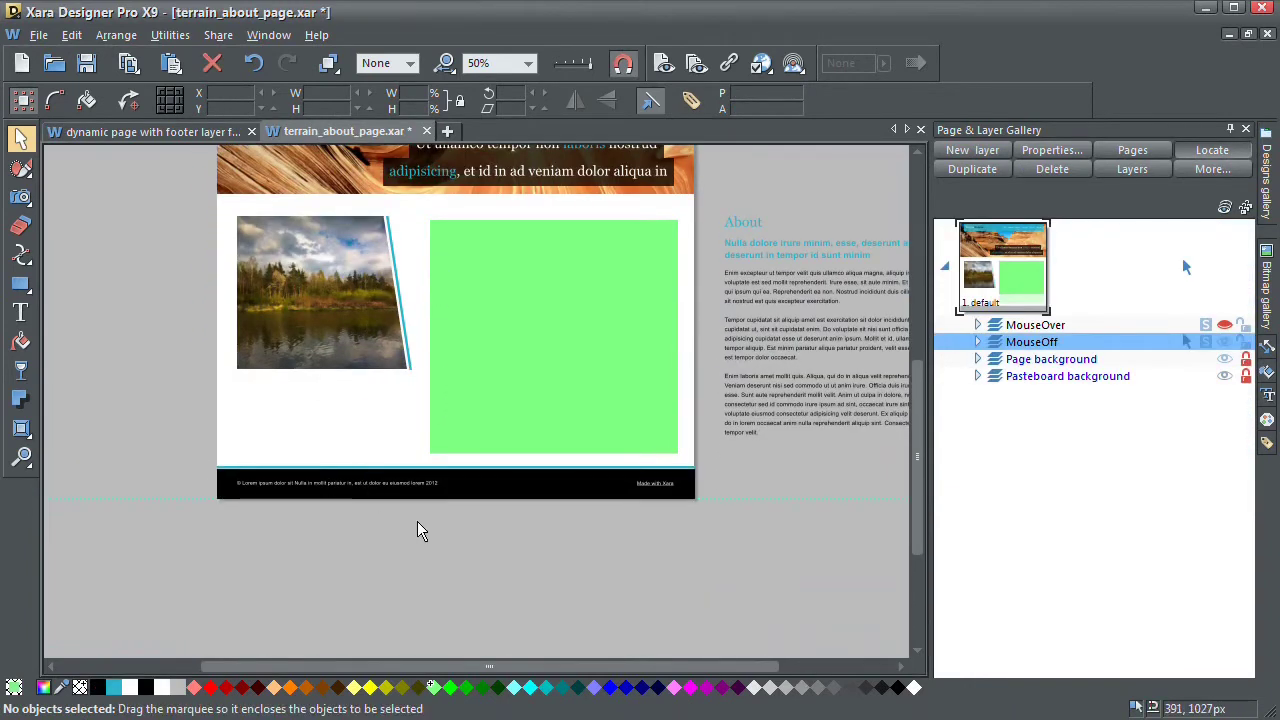
pyautogui.moveTo(186, 451); pyautogui.dragTo(724, 523)
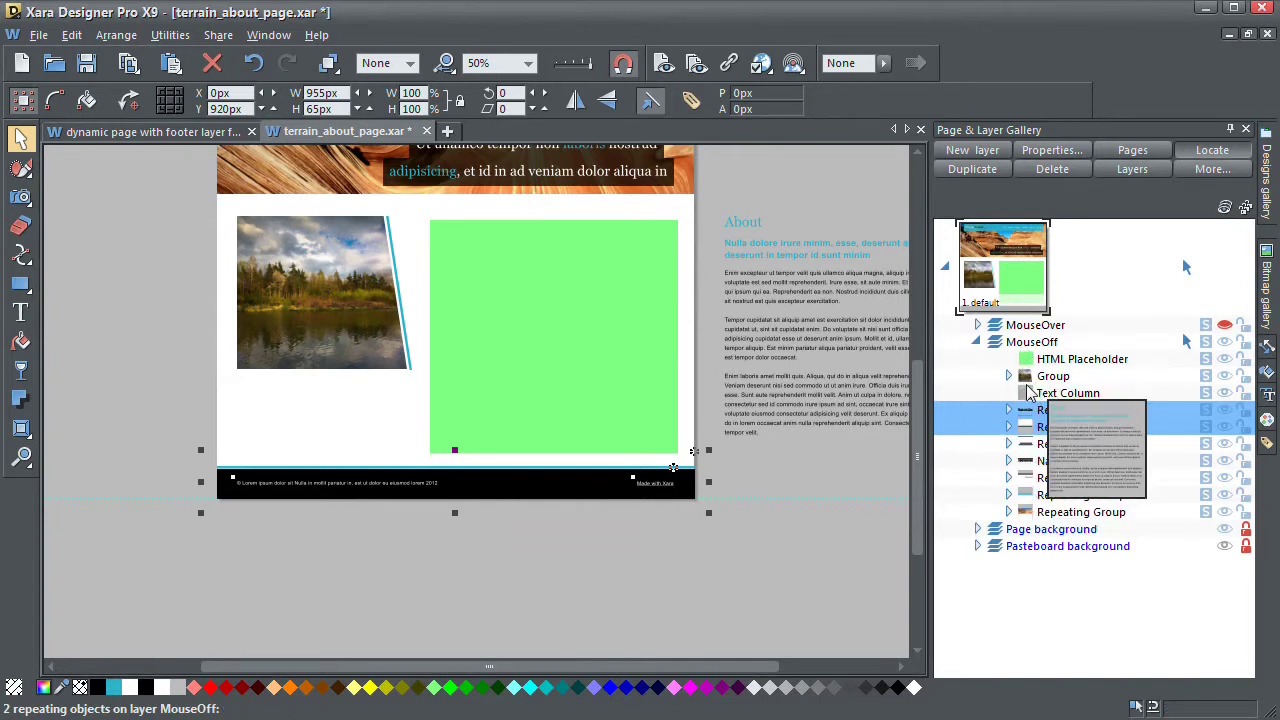
pyautogui.click(972, 150)
pyautogui.write('F')
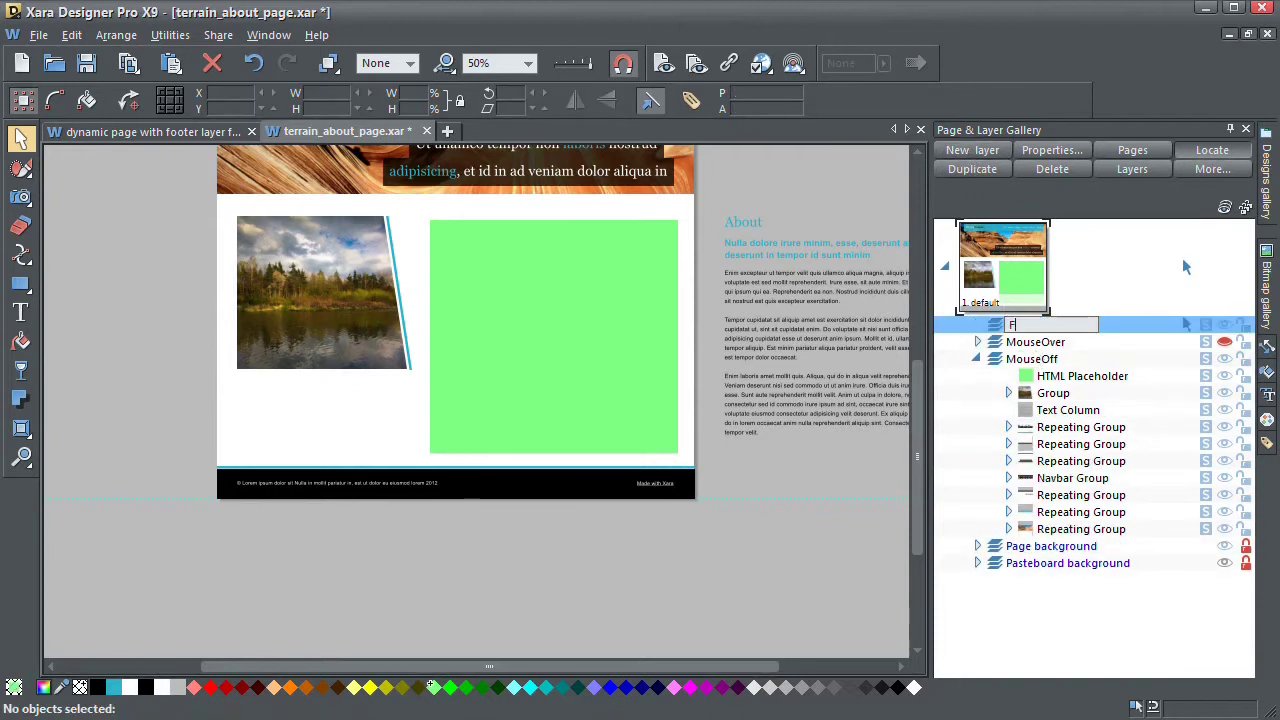
pyautogui.write('ooter')
pyautogui.press('Return')
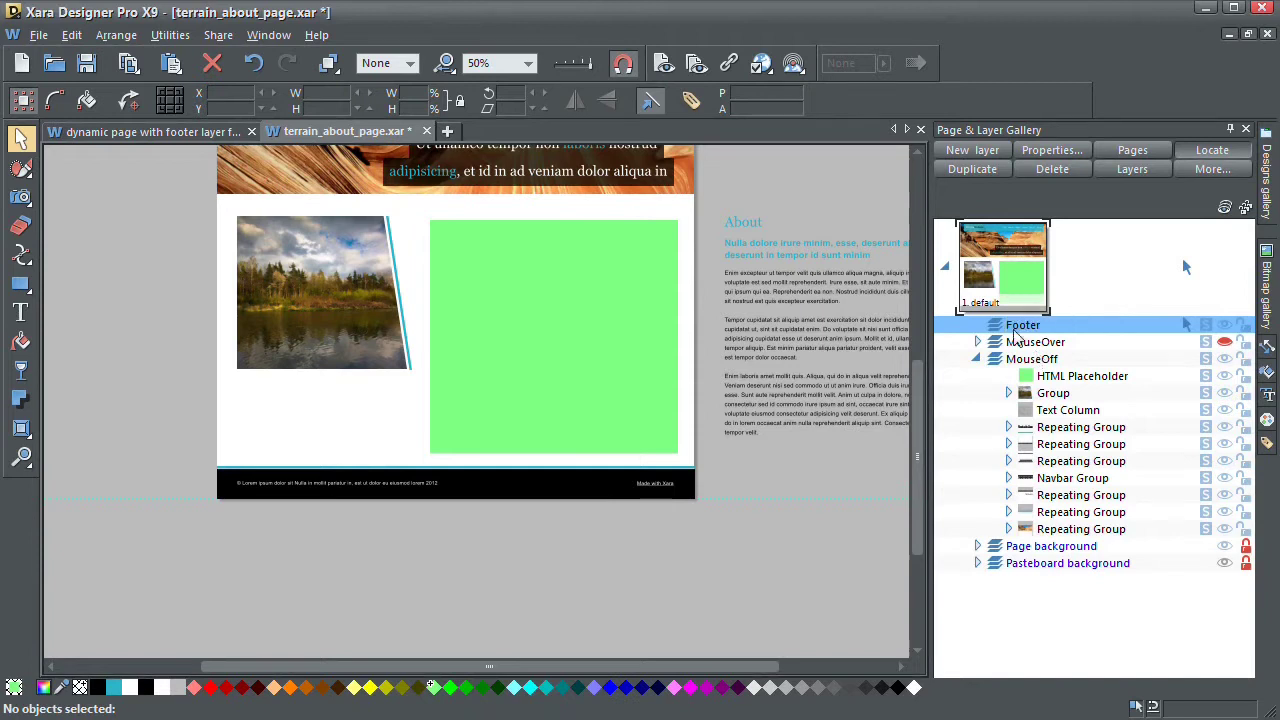
pyautogui.moveTo(998, 333); pyautogui.dragTo(1030, 364)
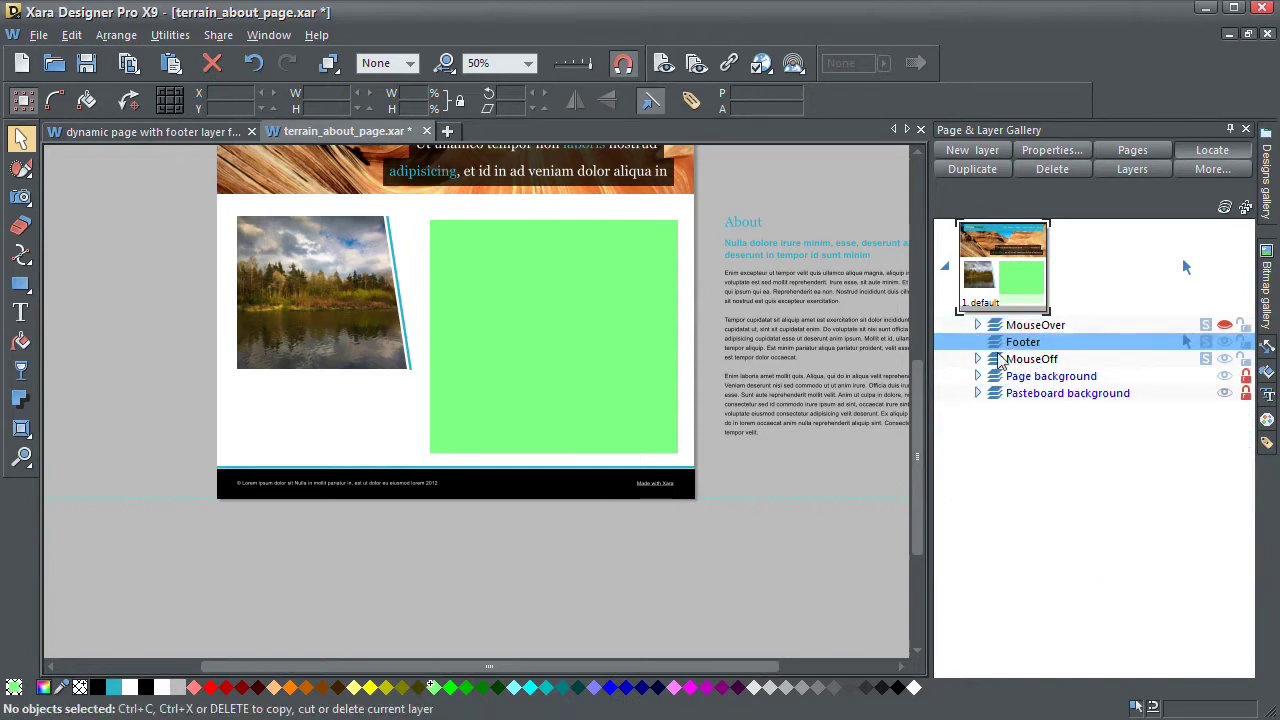
# Move the two footer repeating groups from MouseOff onto the Footer layer
pyautogui.moveTo(193, 458); pyautogui.dragTo(720, 522)
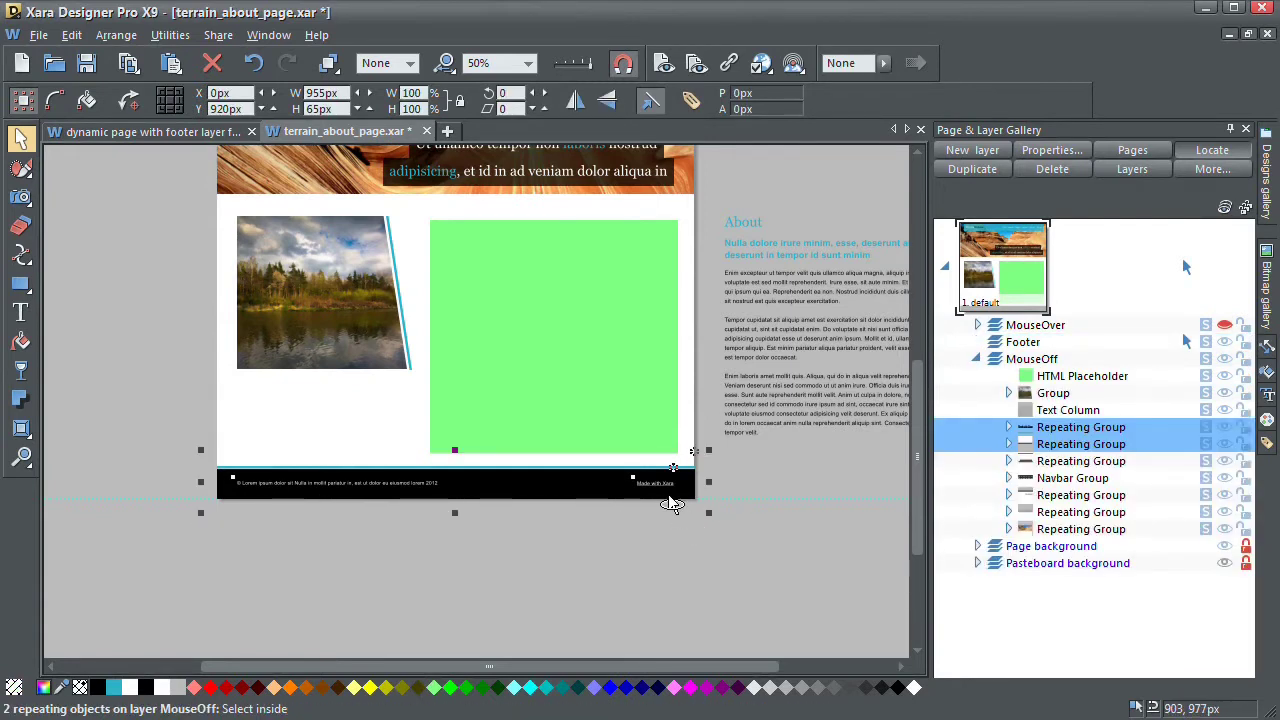
pyautogui.hotkey('ctrl', 'x')
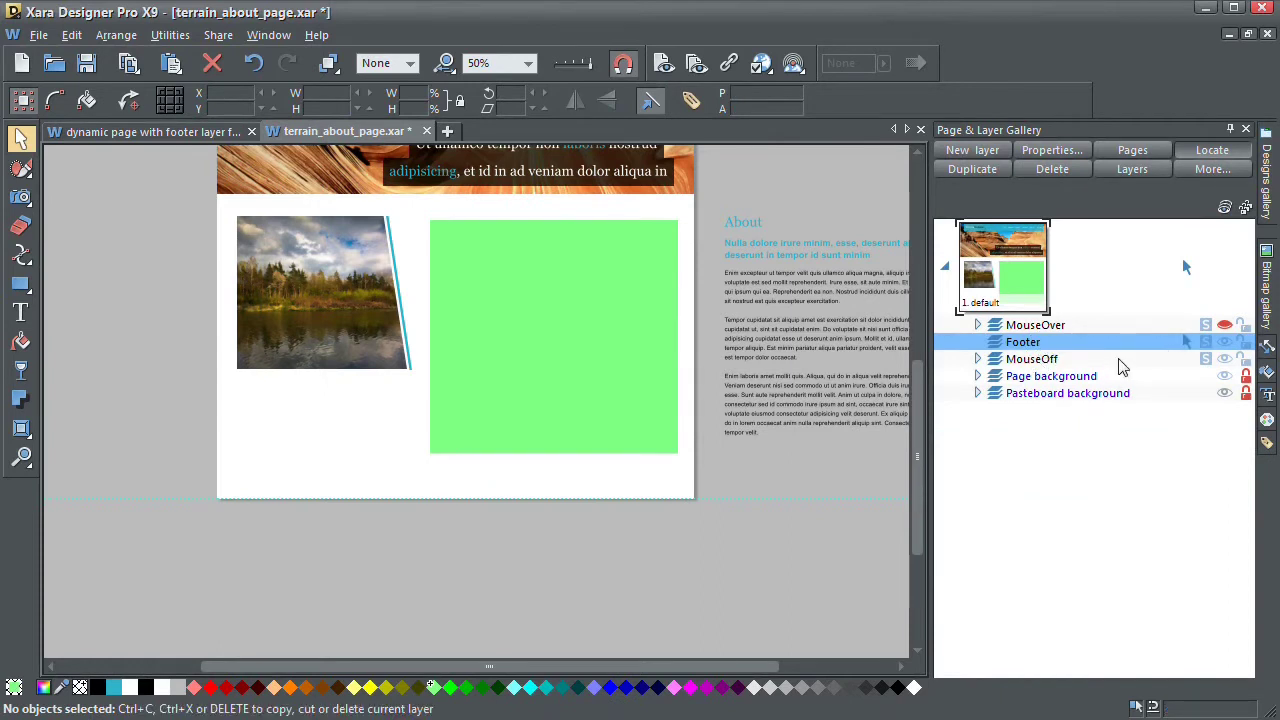
pyautogui.hotkey('ctrl', 'a')
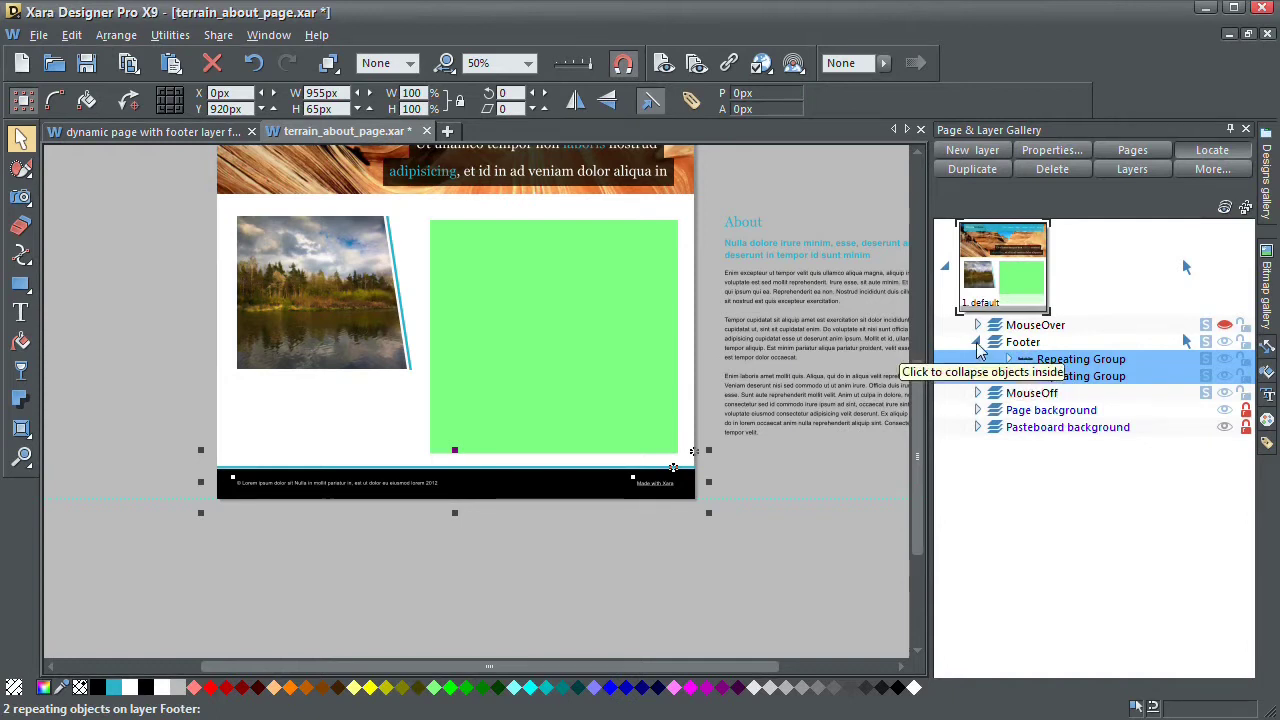
pyautogui.click(186, 132)
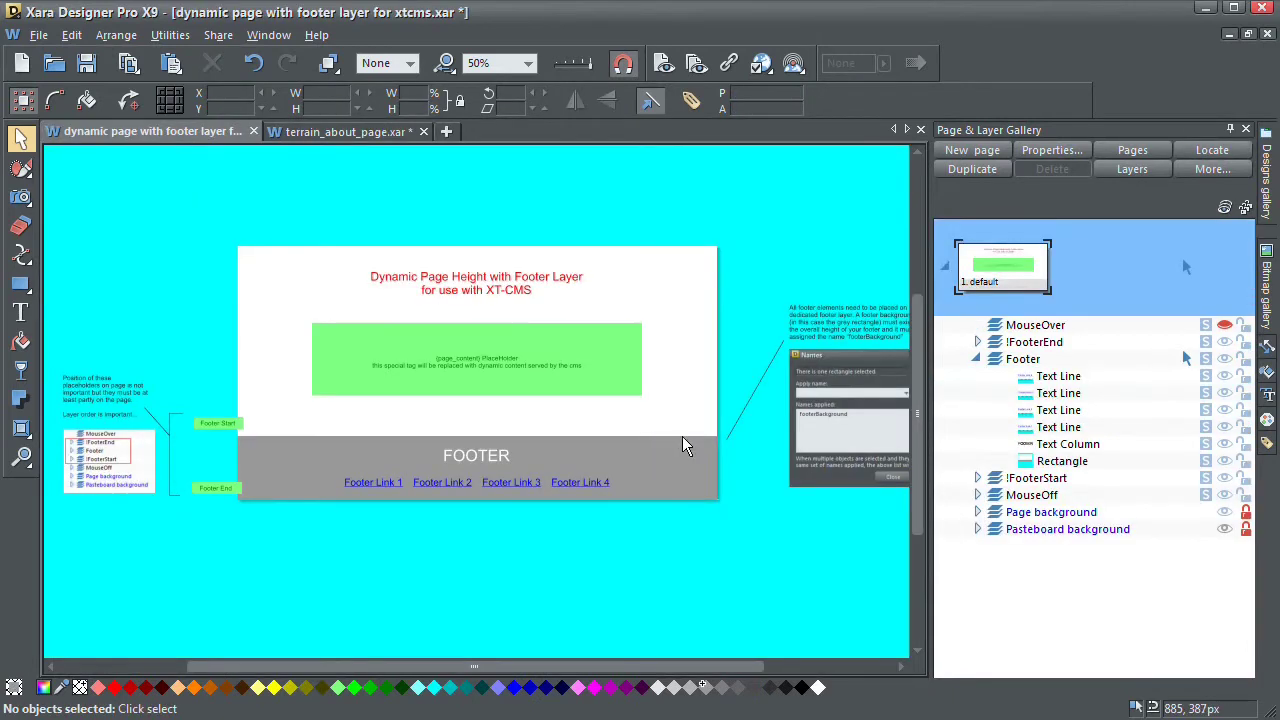
pyautogui.press('1')
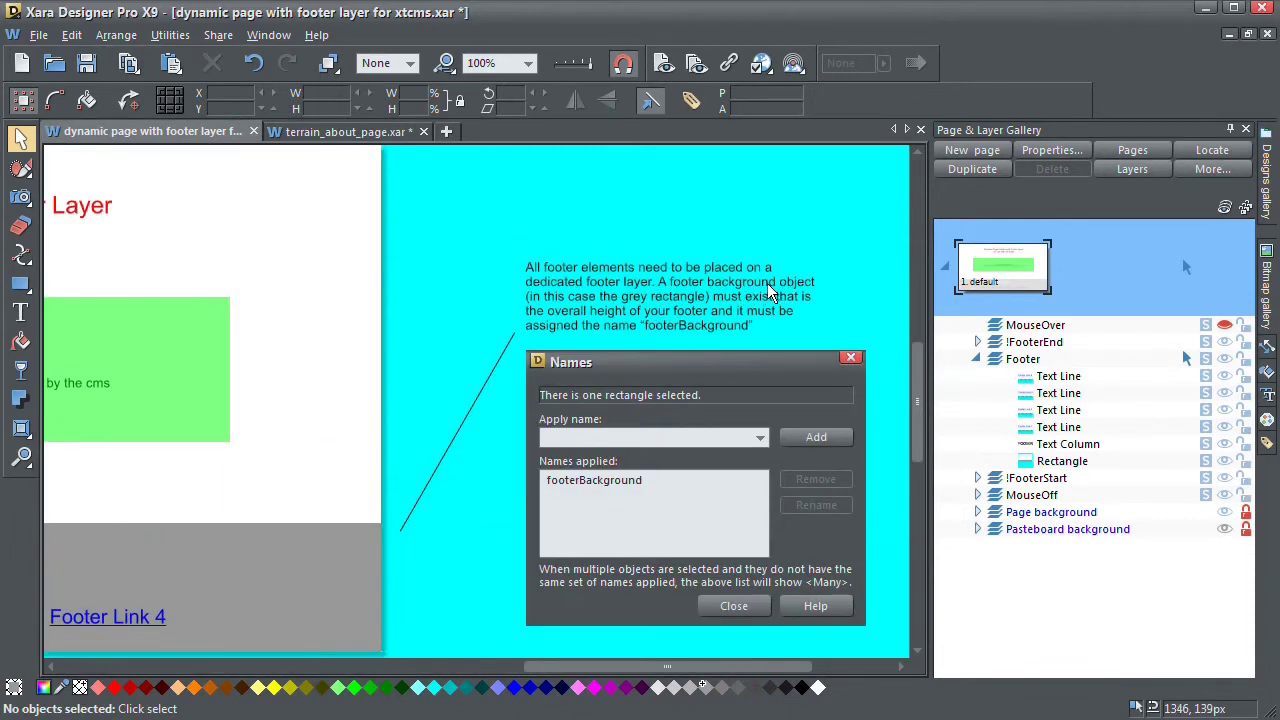
pyautogui.scroll(-1, 770, 292)
pyautogui.click(336, 494)
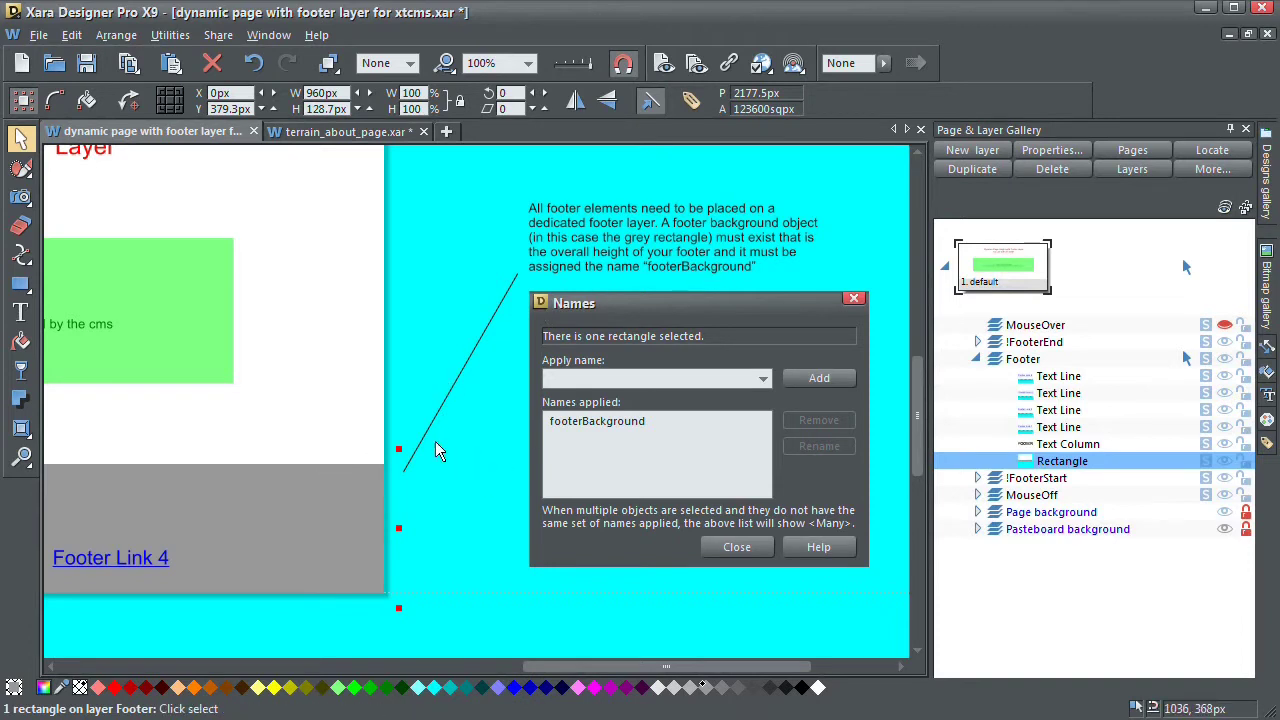
pyautogui.moveTo(437, 450); pyautogui.dragTo(557, 414)
# Name the terrain page's black footer repeating group footerBackground using the Names tool
pyautogui.click(333, 130)
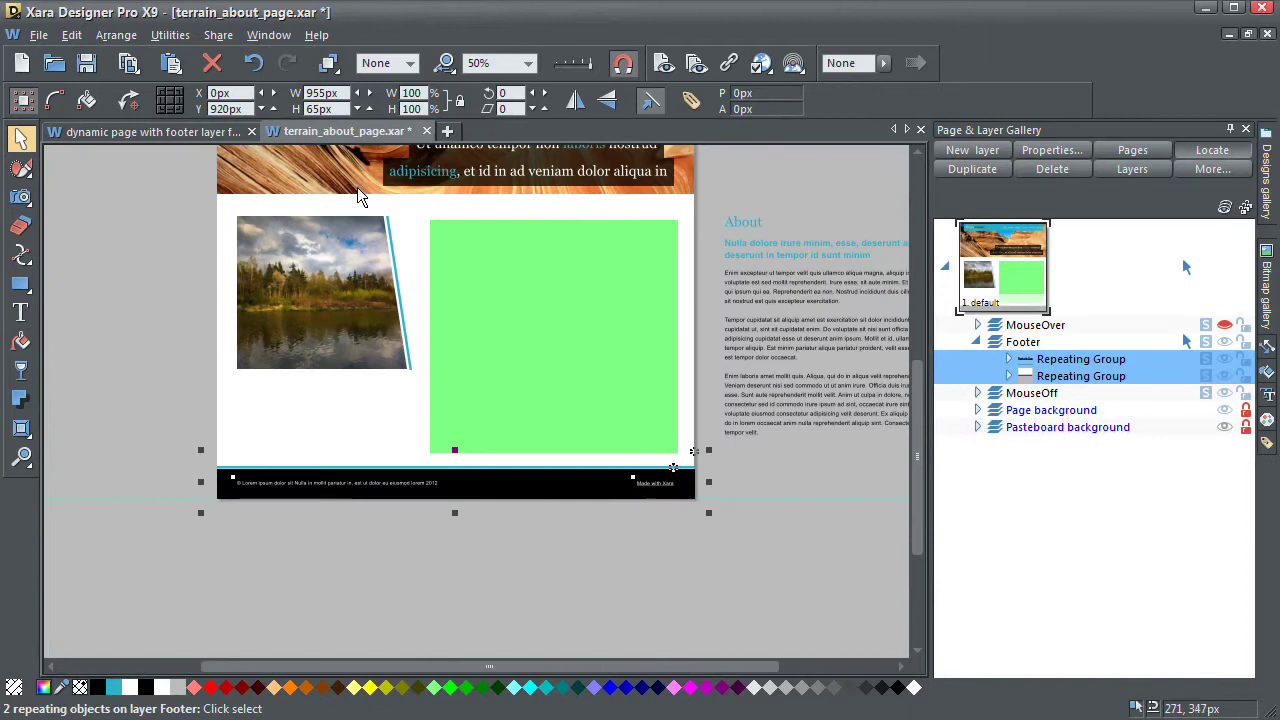
pyautogui.click(722, 470)
pyautogui.scroll(2, 601, 489)
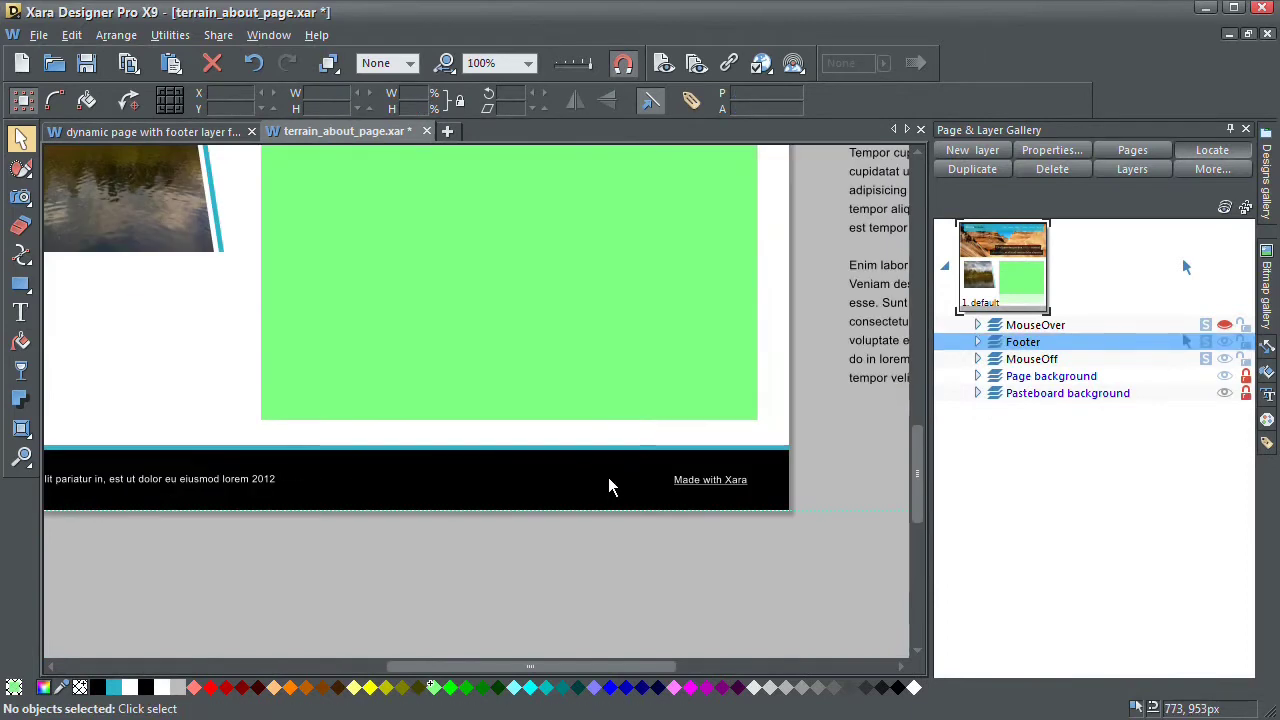
pyautogui.click(592, 476)
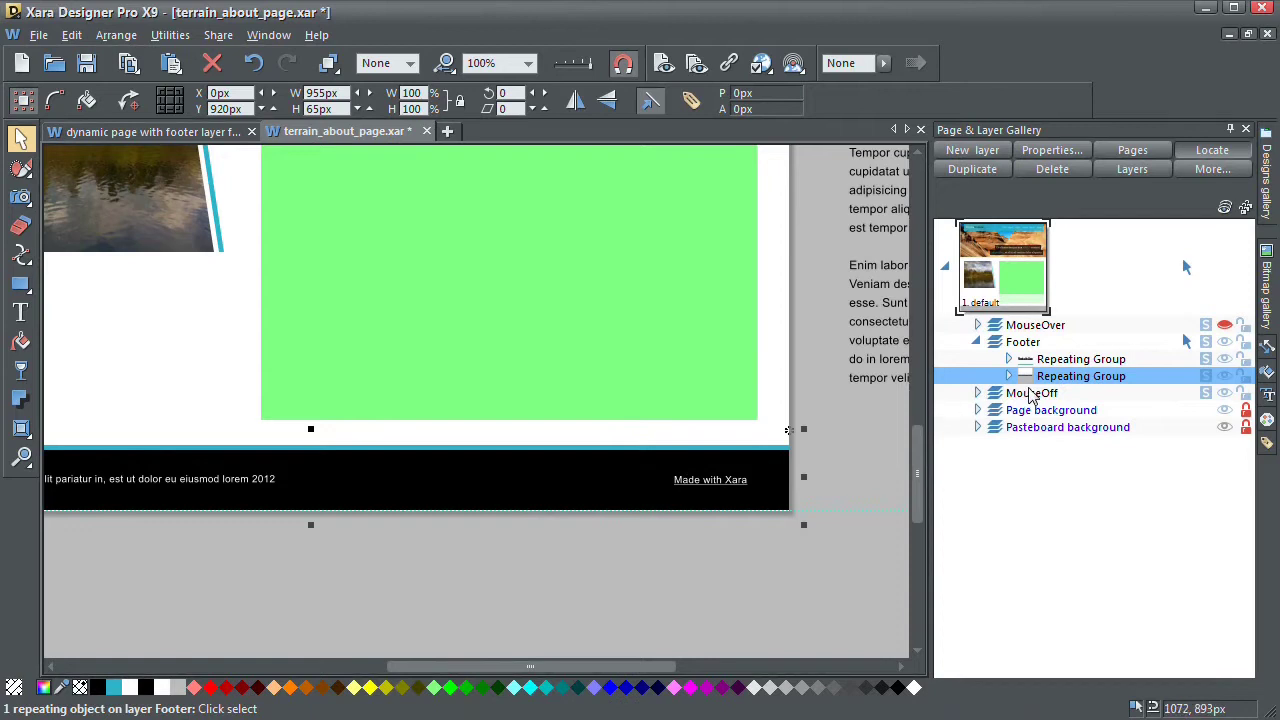
pyautogui.click(692, 104)
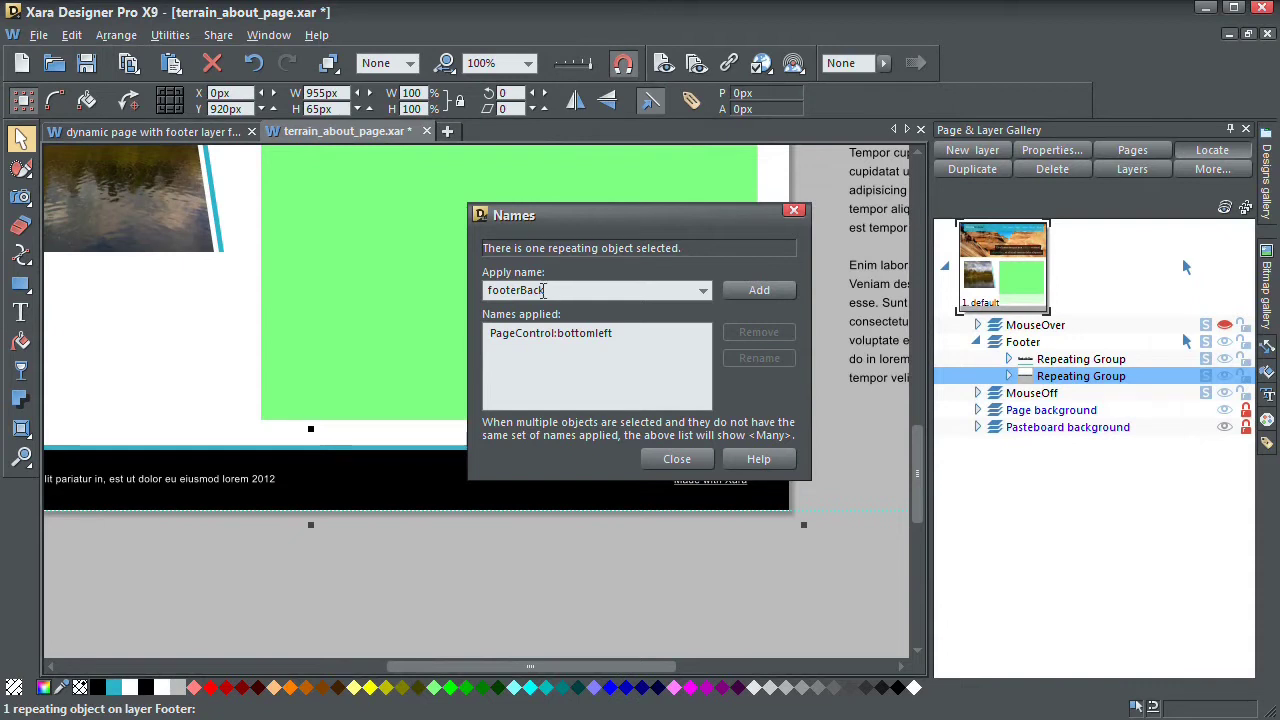
pyautogui.write('ground')
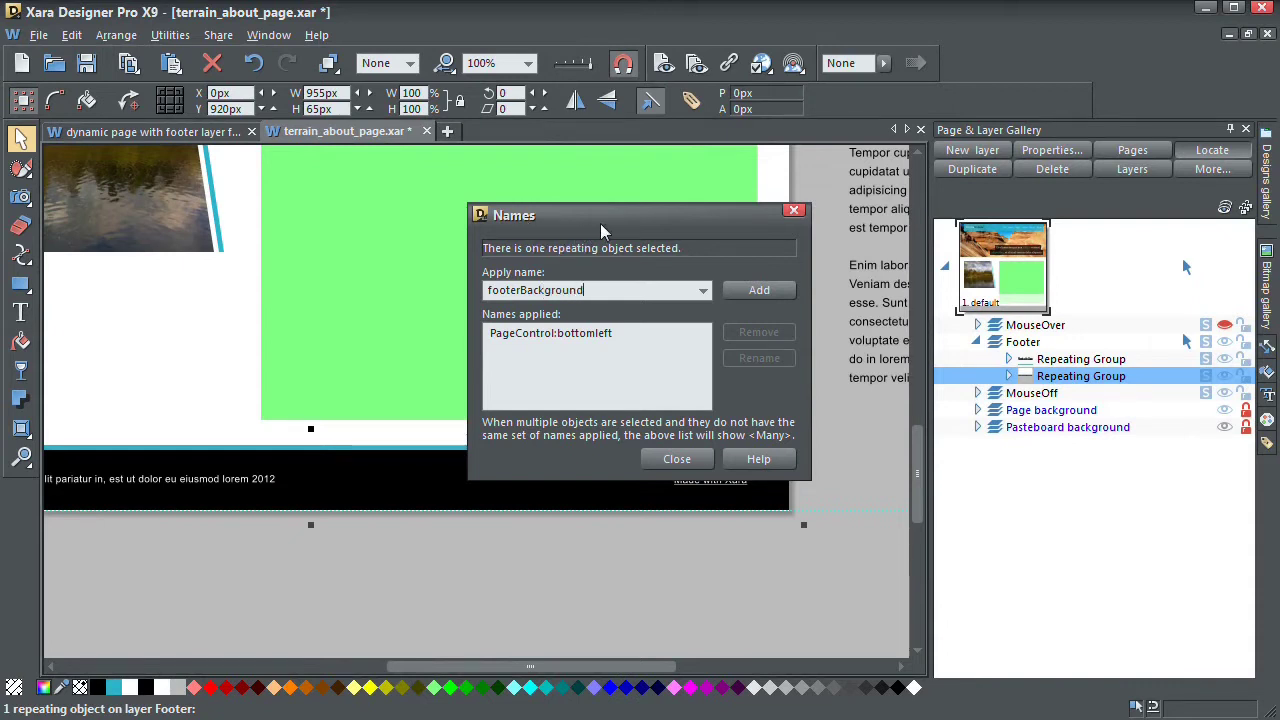
pyautogui.moveTo(601, 224); pyautogui.dragTo(556, 236)
pyautogui.click(707, 306)
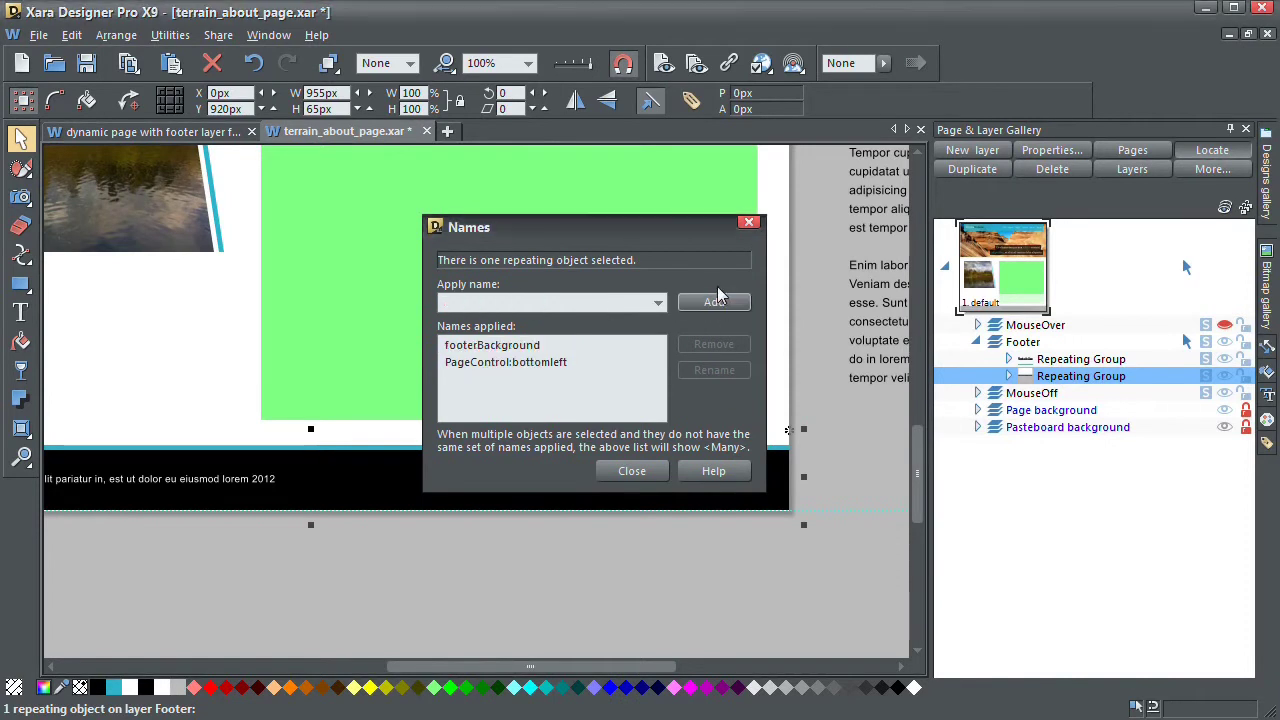
pyautogui.click(632, 471)
pyautogui.click(634, 578)
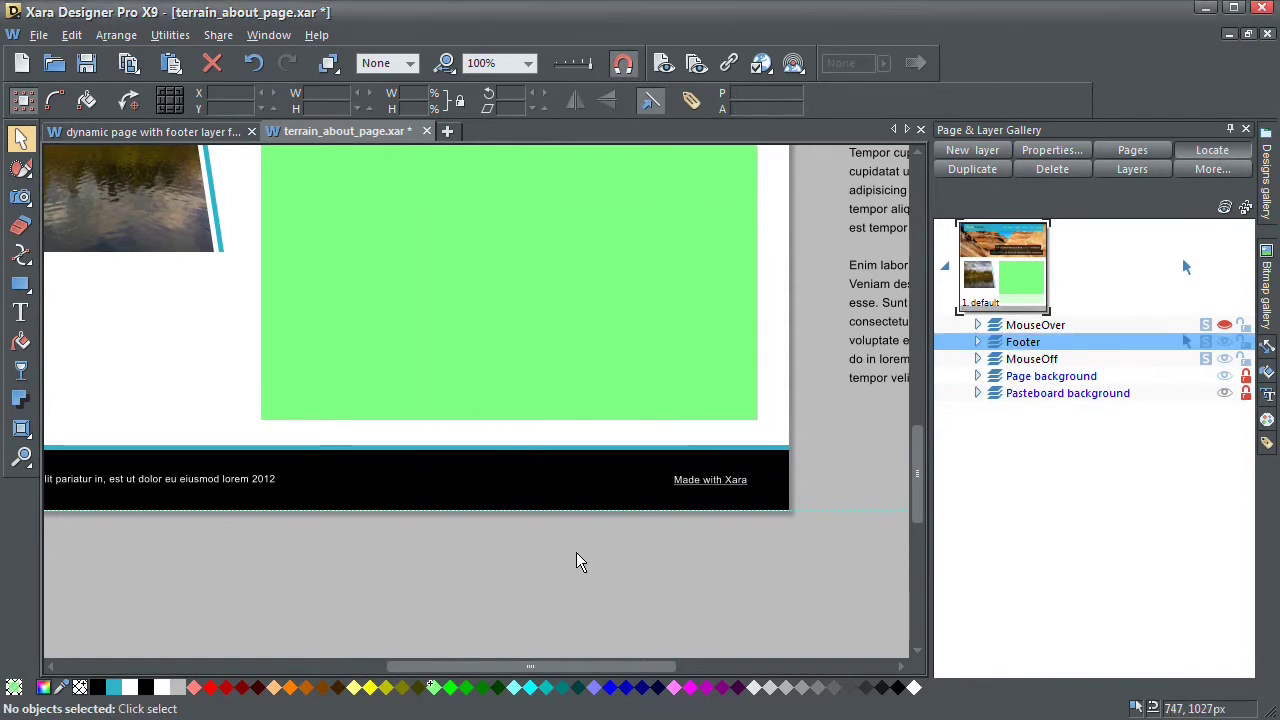
pyautogui.scroll(-1, 498, 460)
pyautogui.hscroll(-2, 390, 556)
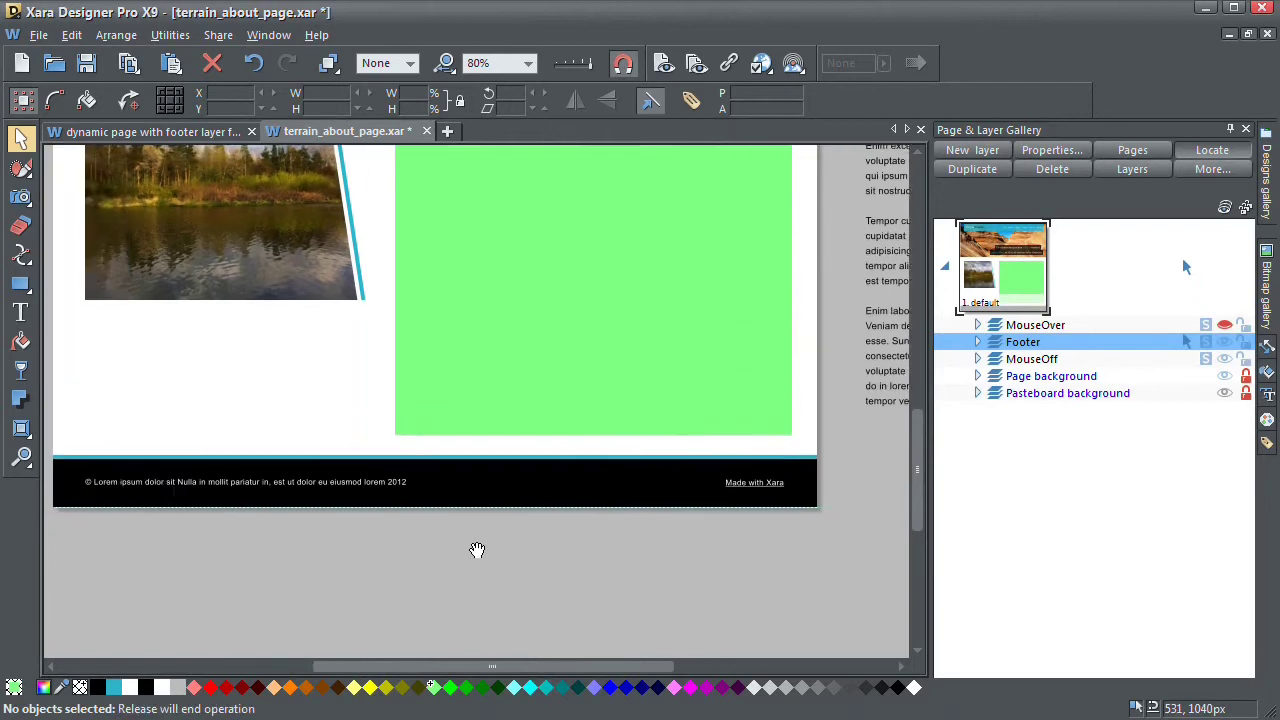
pyautogui.click(587, 484)
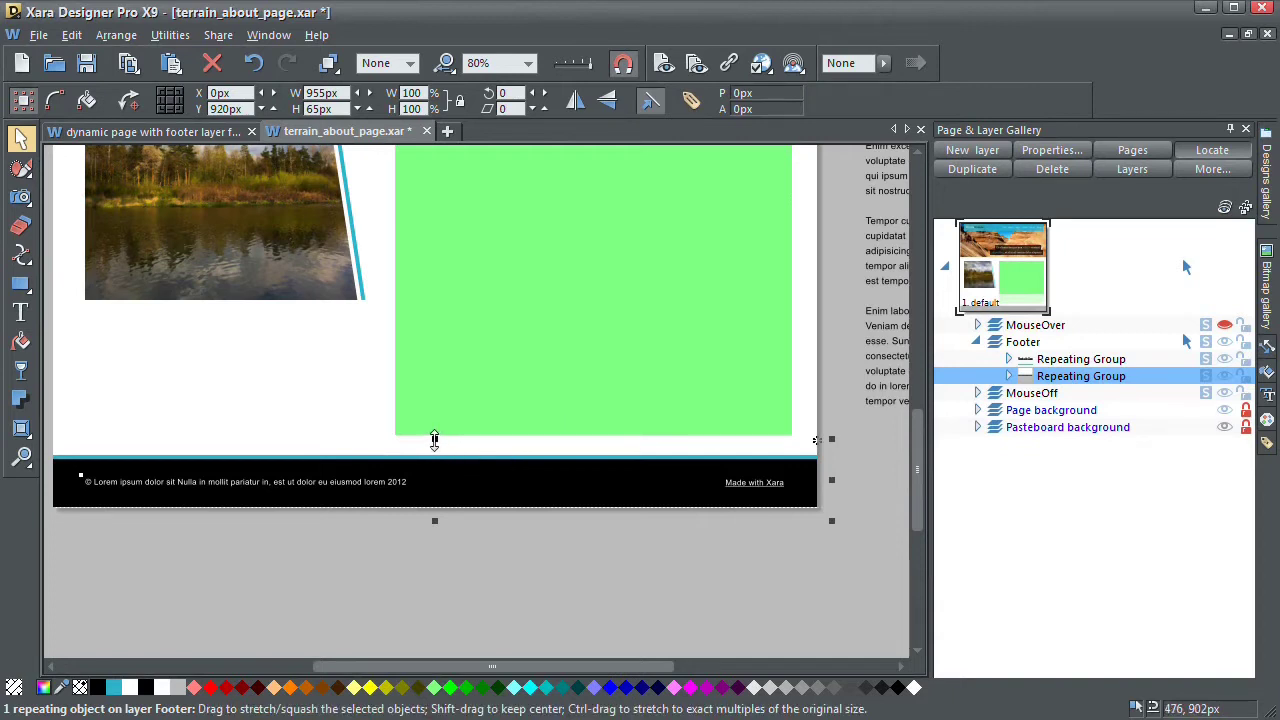
pyautogui.moveTo(434, 440)
pyautogui.mouseDown()
pyautogui.moveTo(434, 410)
pyautogui.moveTo(434, 442)
pyautogui.mouseUp()
pyautogui.click(457, 512)
pyautogui.keyDown('ctrl'); pyautogui.click(457, 475); pyautogui.keyUp('ctrl')
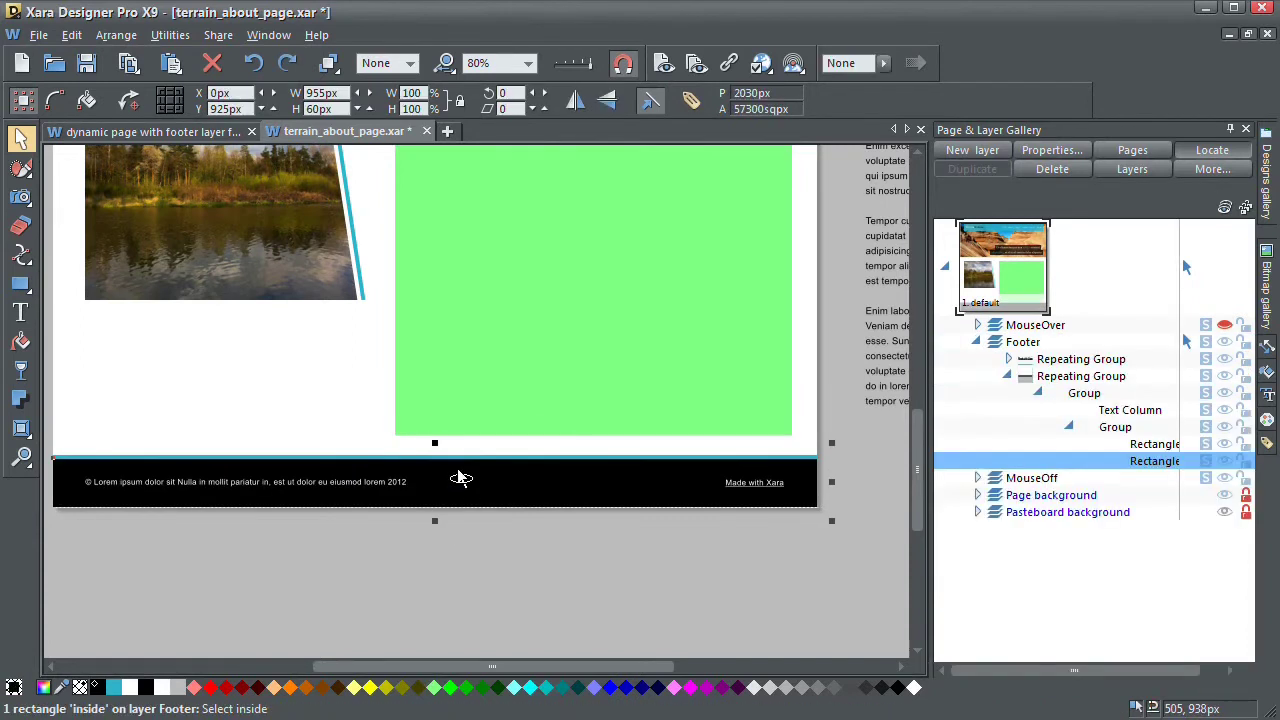
pyautogui.press('Escape')
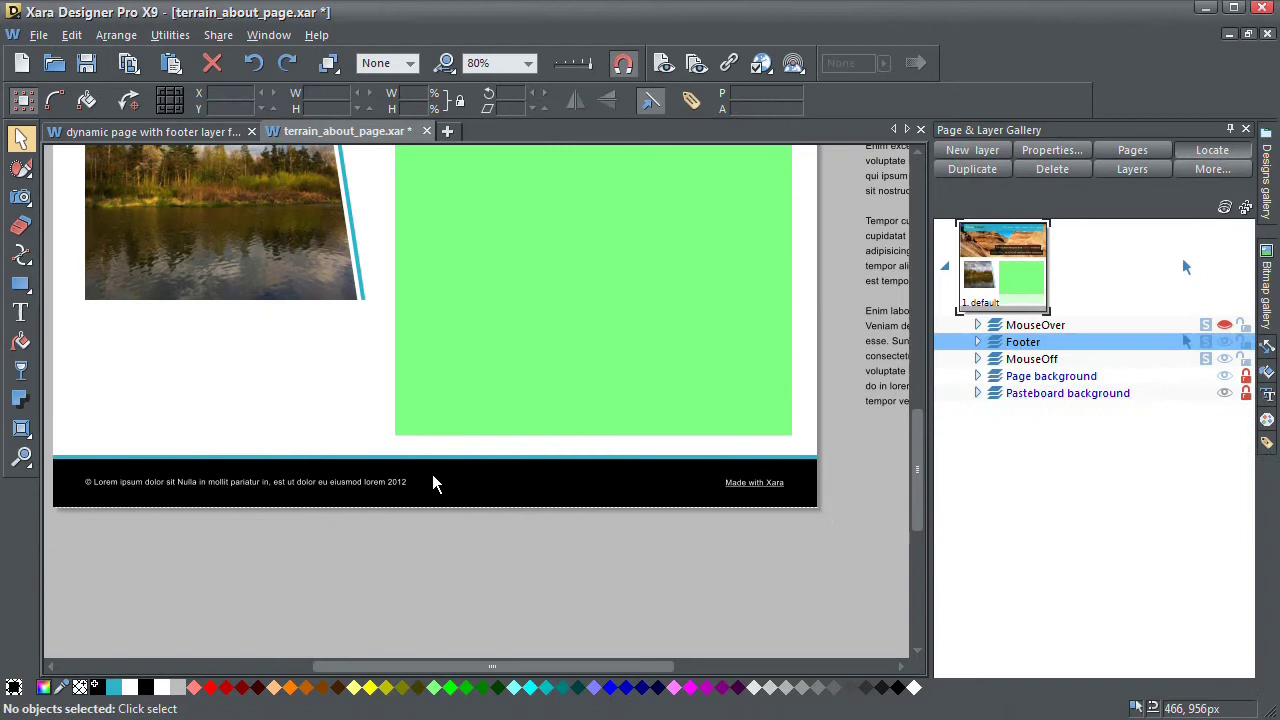
# Draw a light grey rectangle just above the footer bar and stretch it wider and taller
pyautogui.click(21, 284)
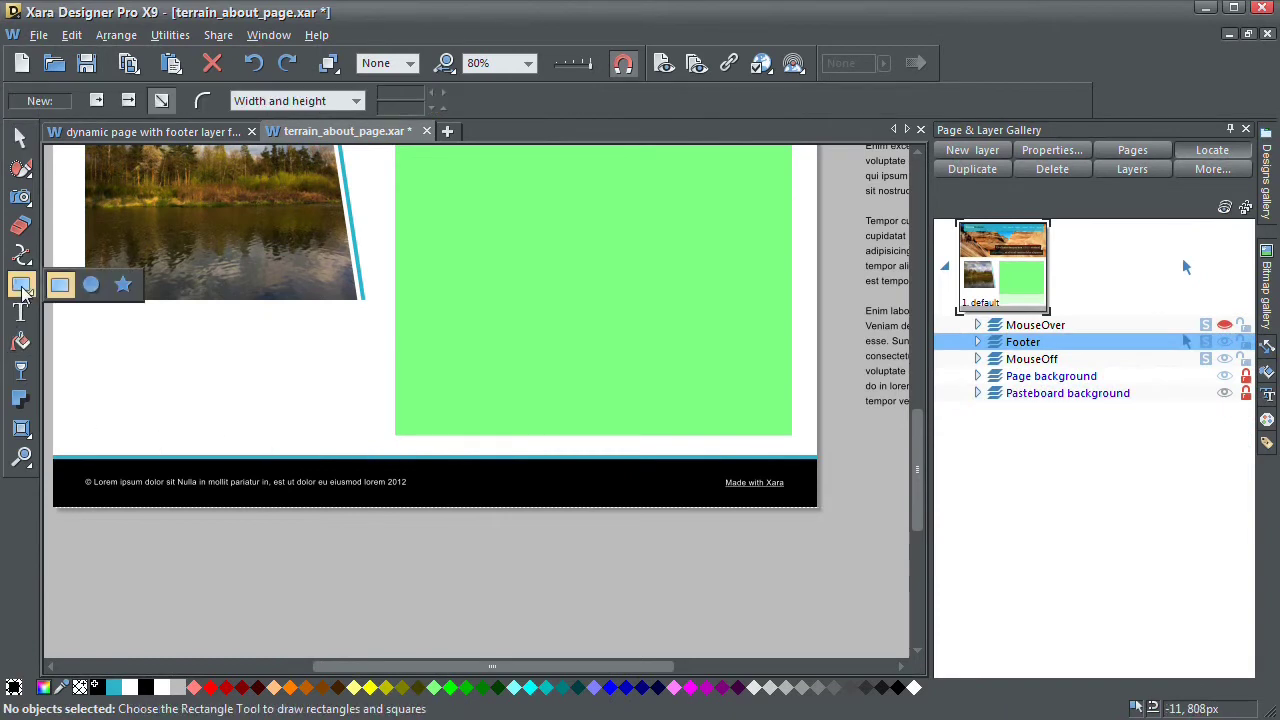
pyautogui.moveTo(112, 425); pyautogui.dragTo(297, 446)
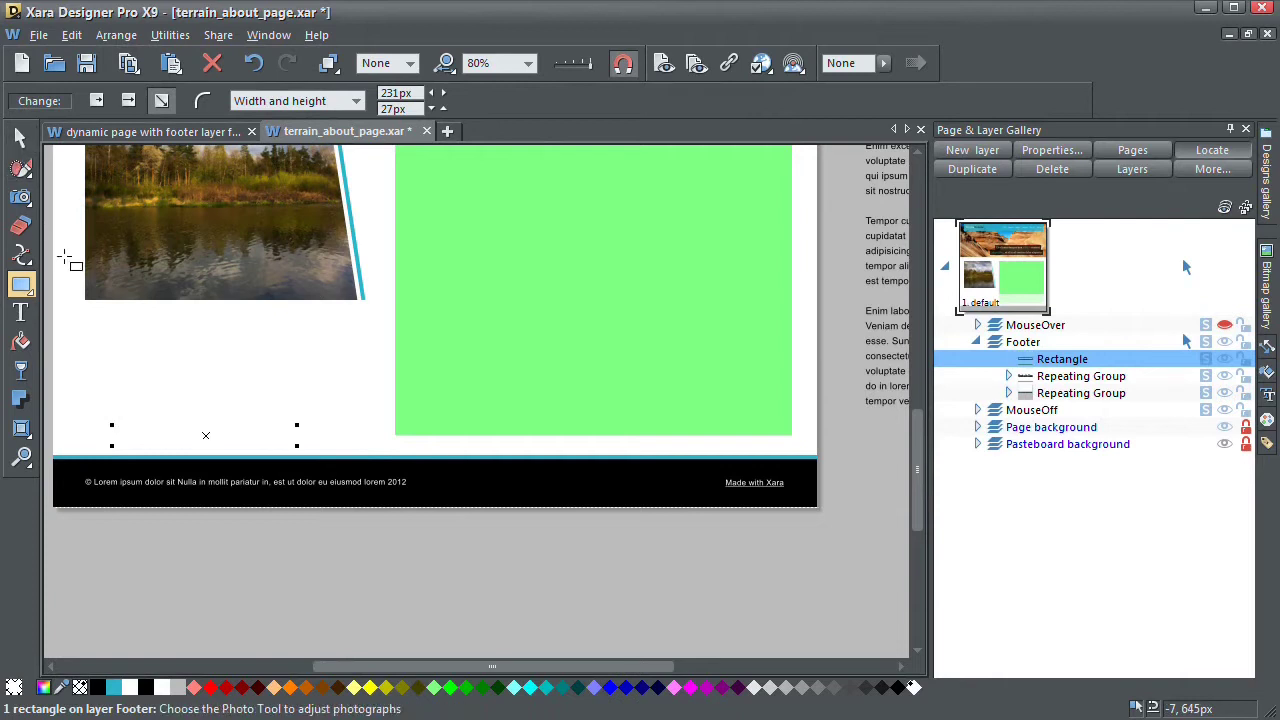
pyautogui.click(773, 687)
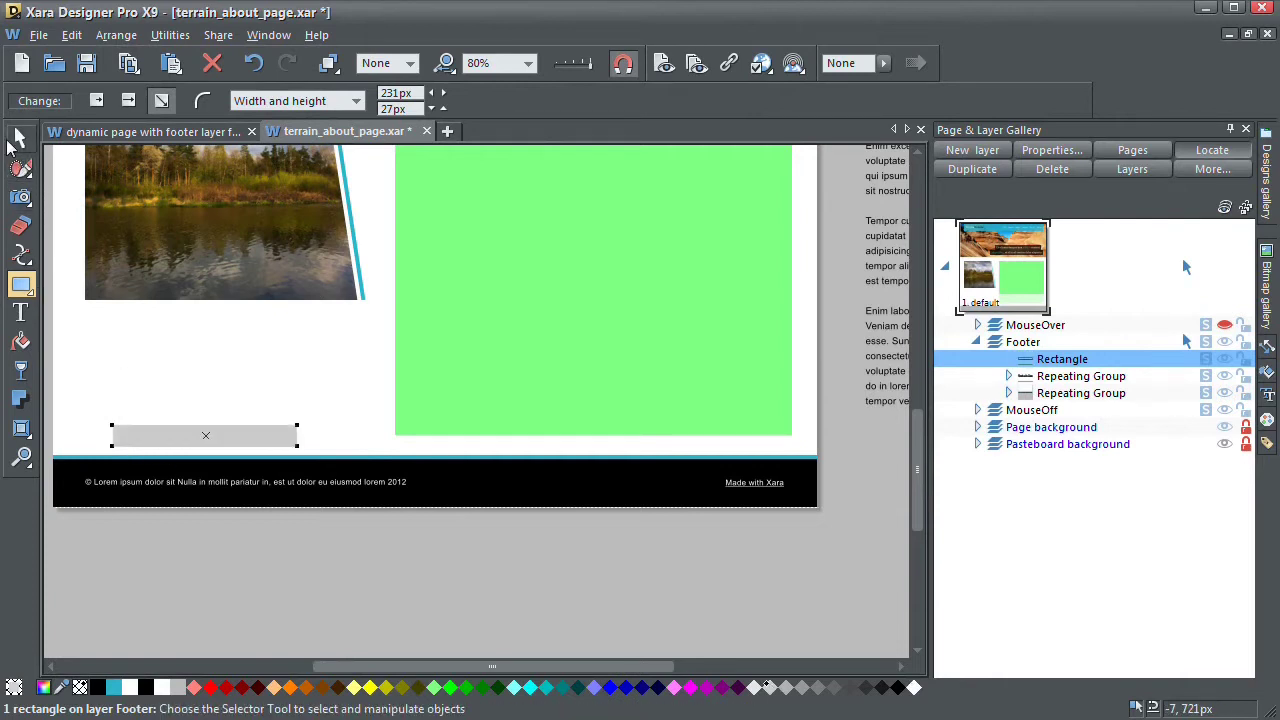
pyautogui.click(21, 137)
pyautogui.moveTo(312, 435); pyautogui.dragTo(822, 441)
pyautogui.hscroll(-3, 337, 463)
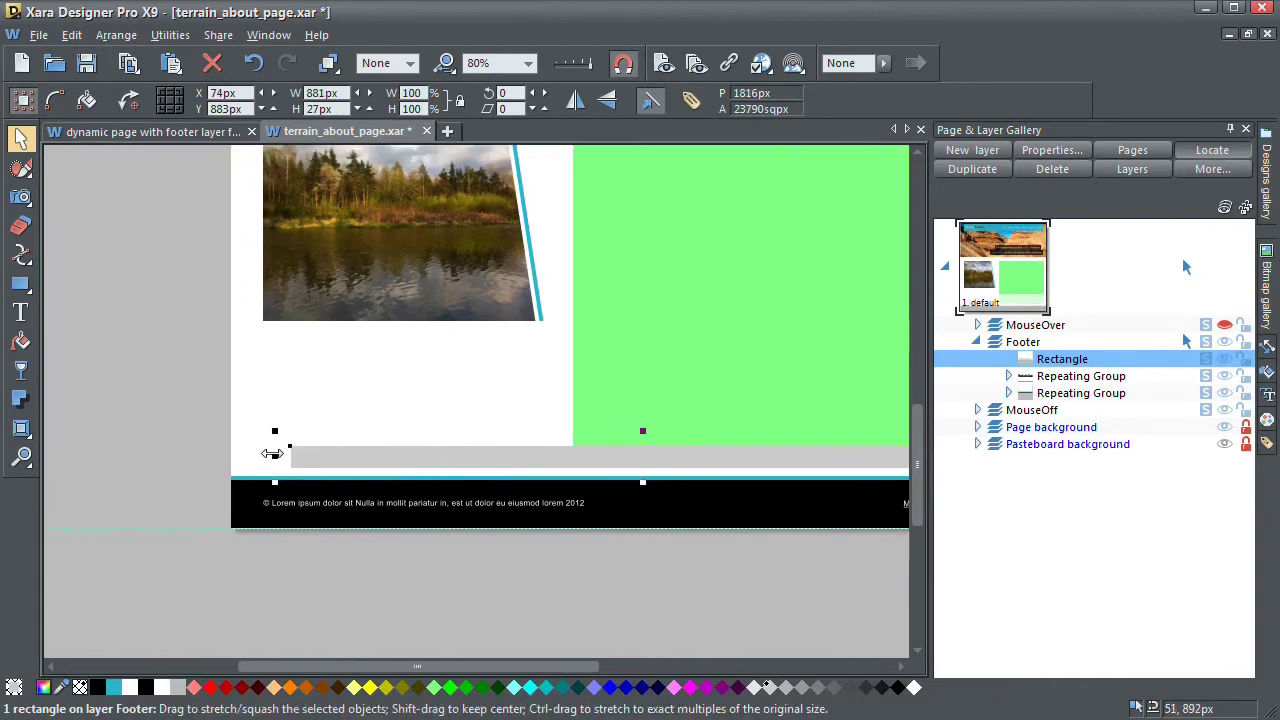
pyautogui.moveTo(271, 449); pyautogui.dragTo(226, 463)
pyautogui.hscroll(3, 420, 466)
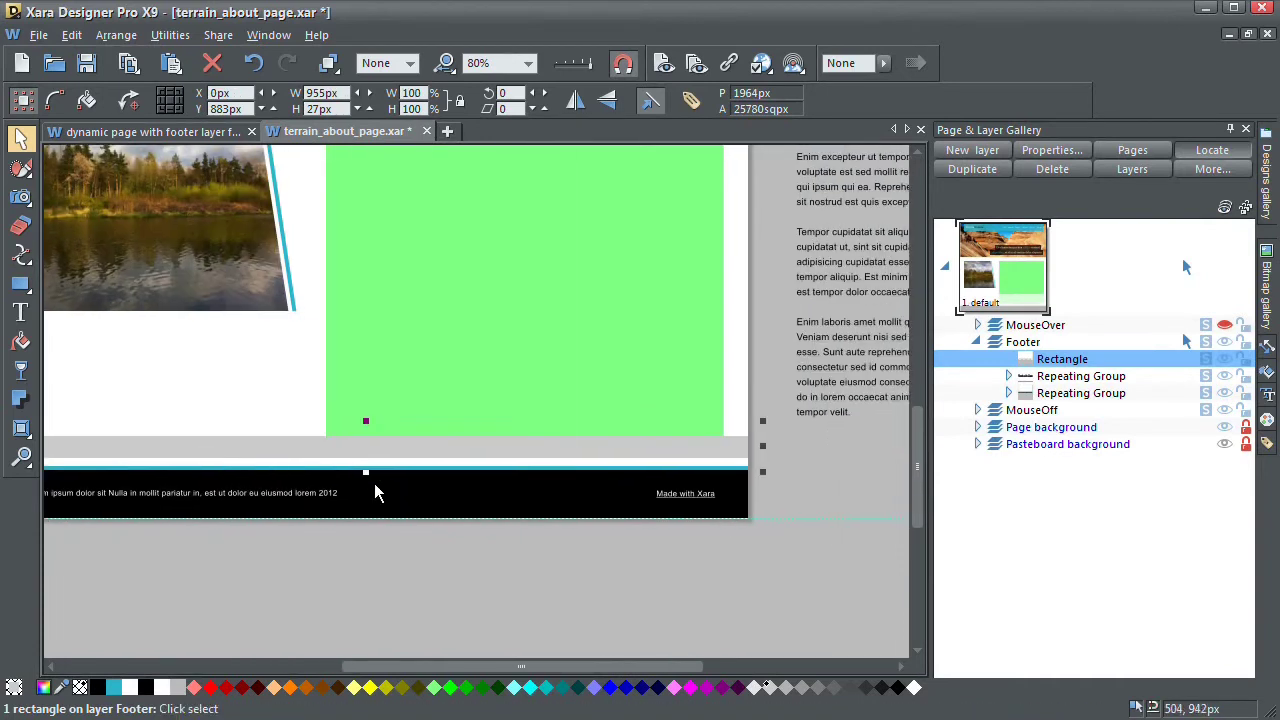
pyautogui.moveTo(368, 473); pyautogui.dragTo(366, 481)
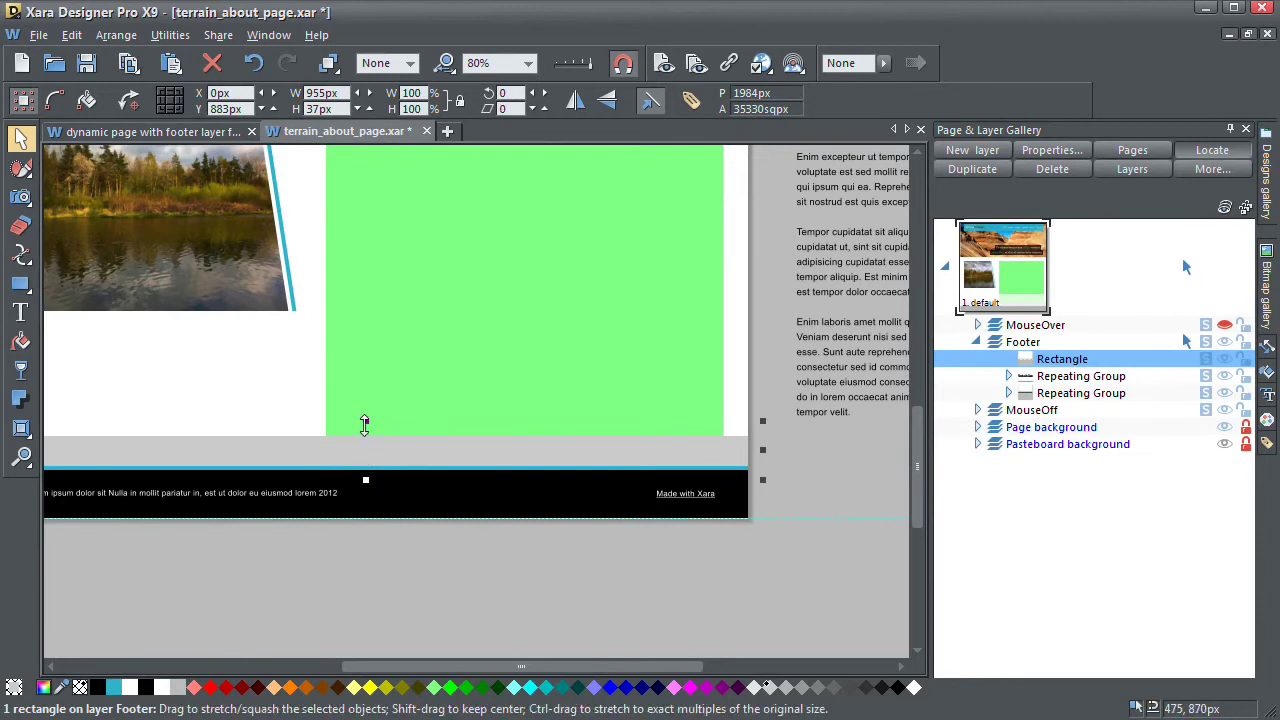
pyautogui.moveTo(364, 428); pyautogui.dragTo(364, 417)
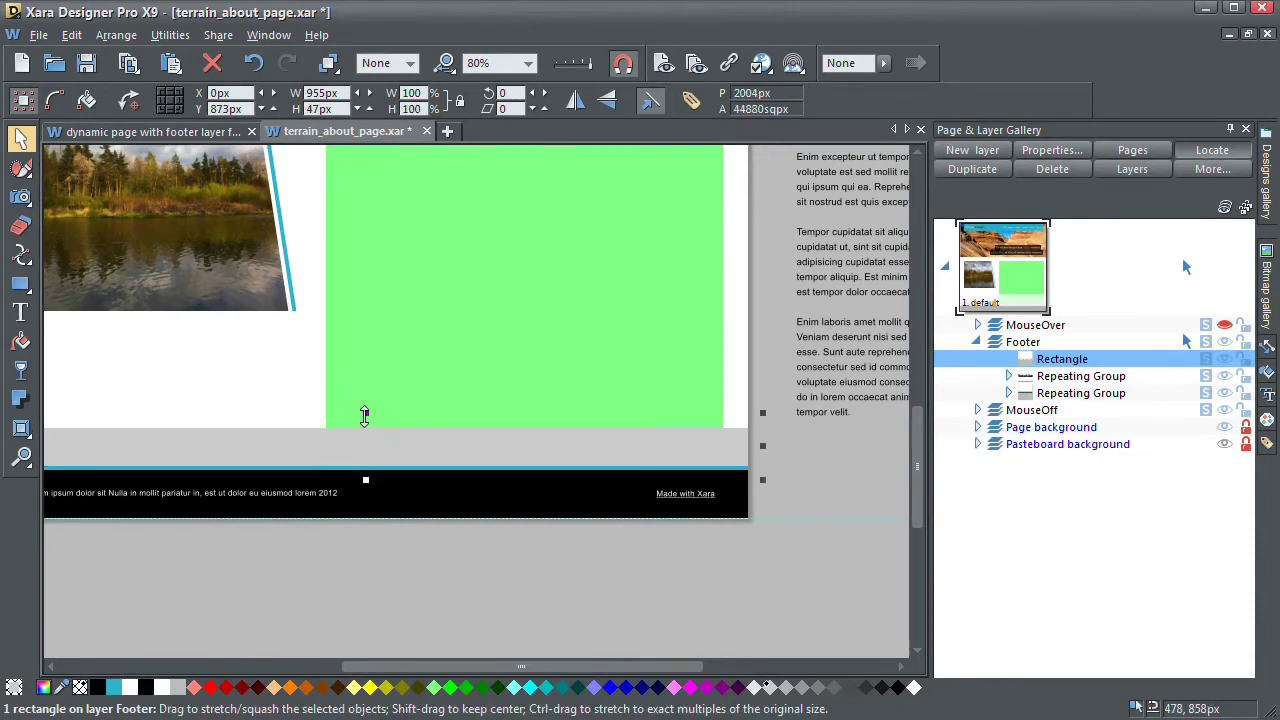
# Select the grey strip above the footer, make it white, then delete it
pyautogui.keyDown('shift'); pyautogui.click(480, 502); pyautogui.keyUp('shift')
pyautogui.click(397, 453)
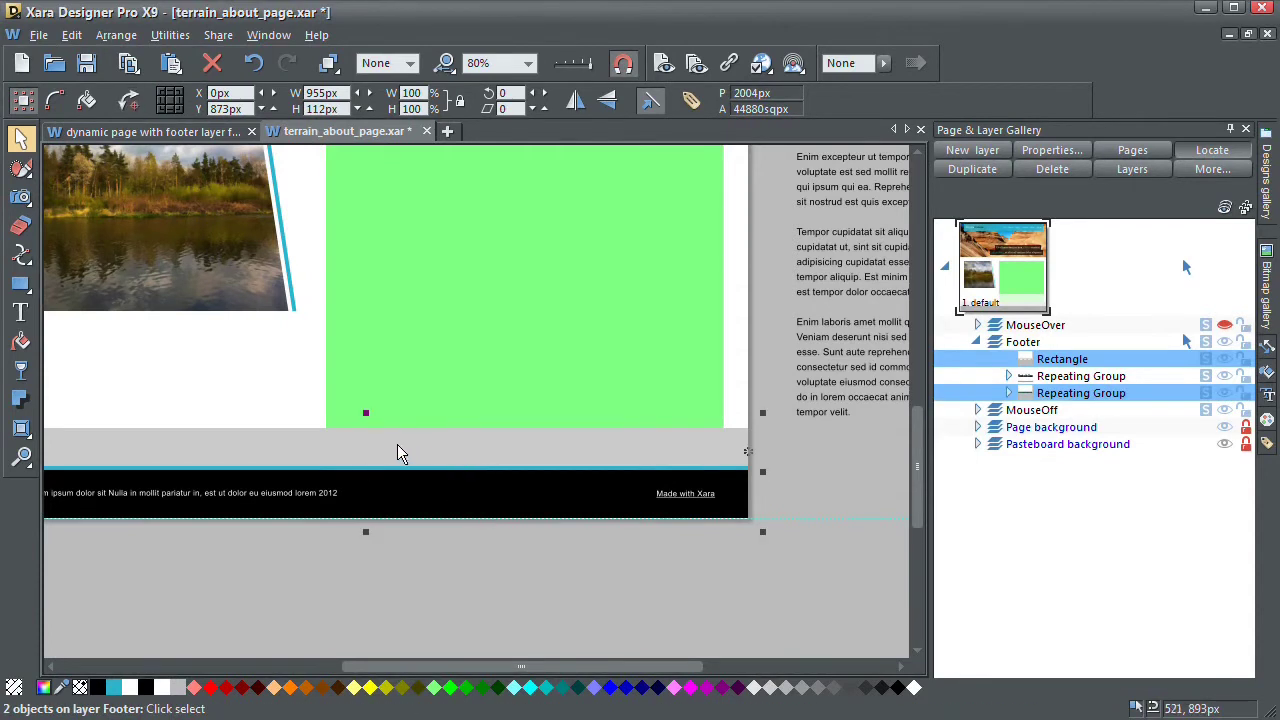
pyautogui.press('Escape')
pyautogui.click(405, 450)
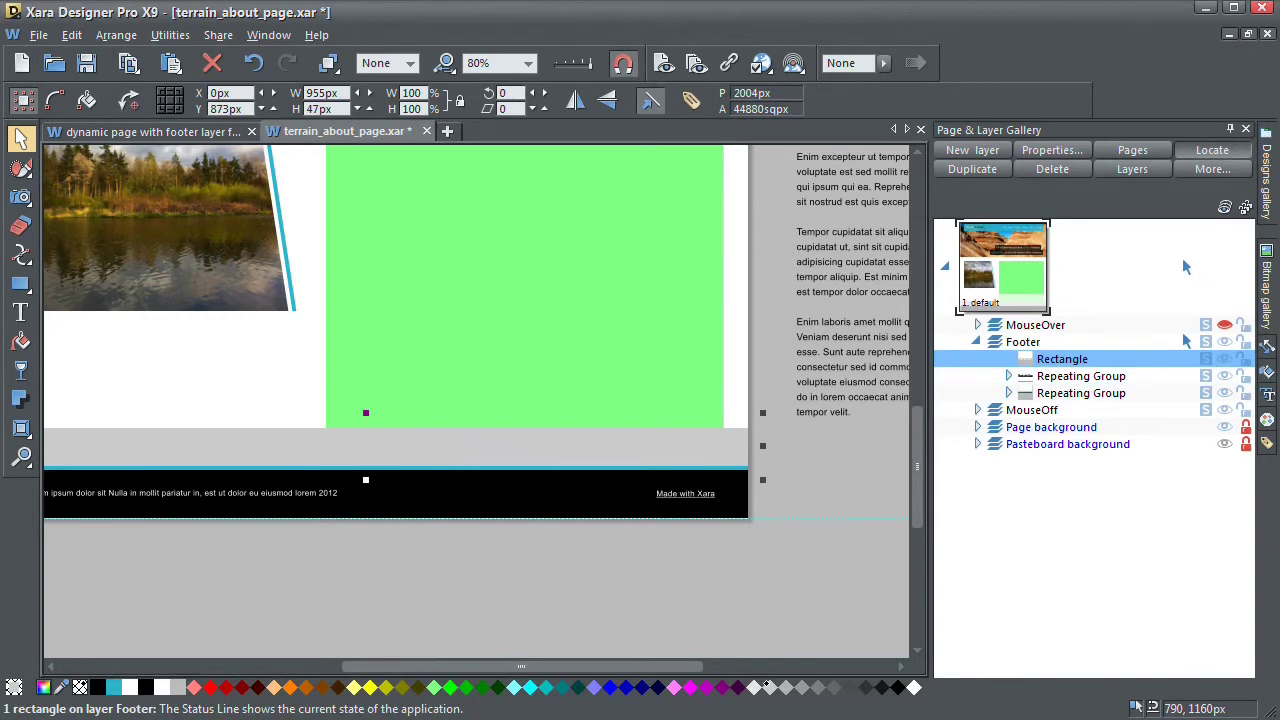
pyautogui.click(914, 688)
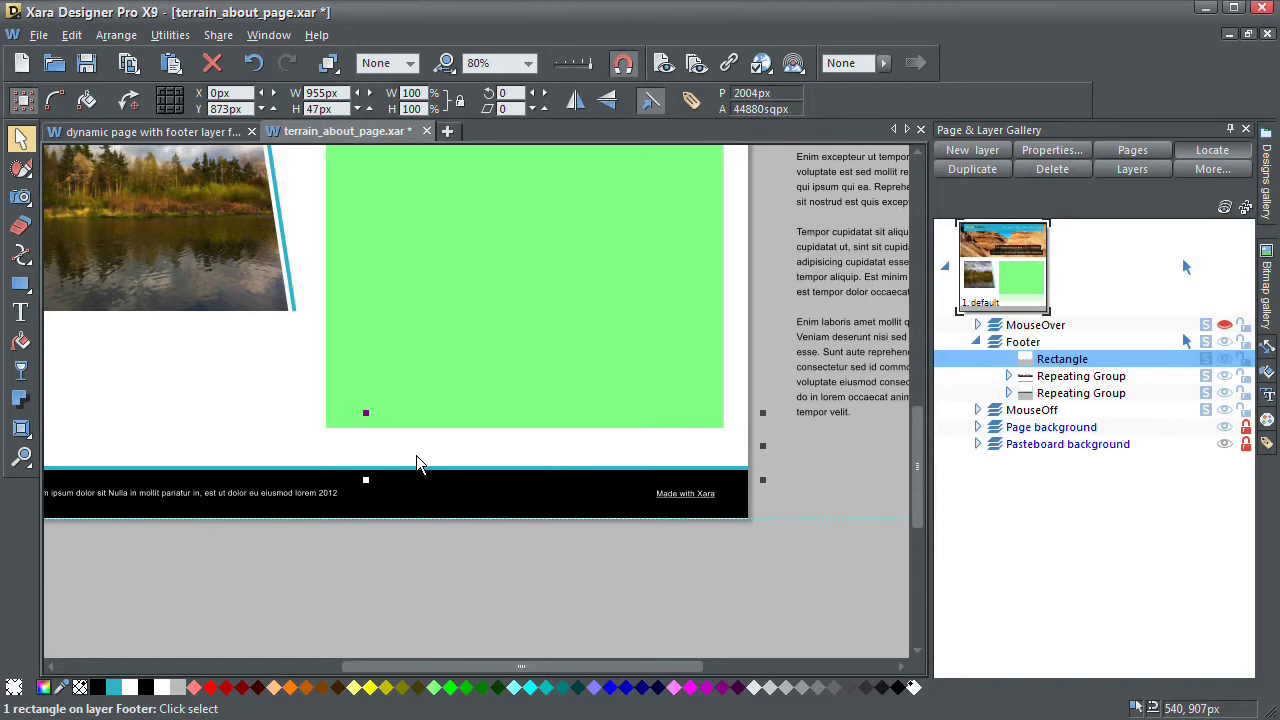
pyautogui.press('Delete')
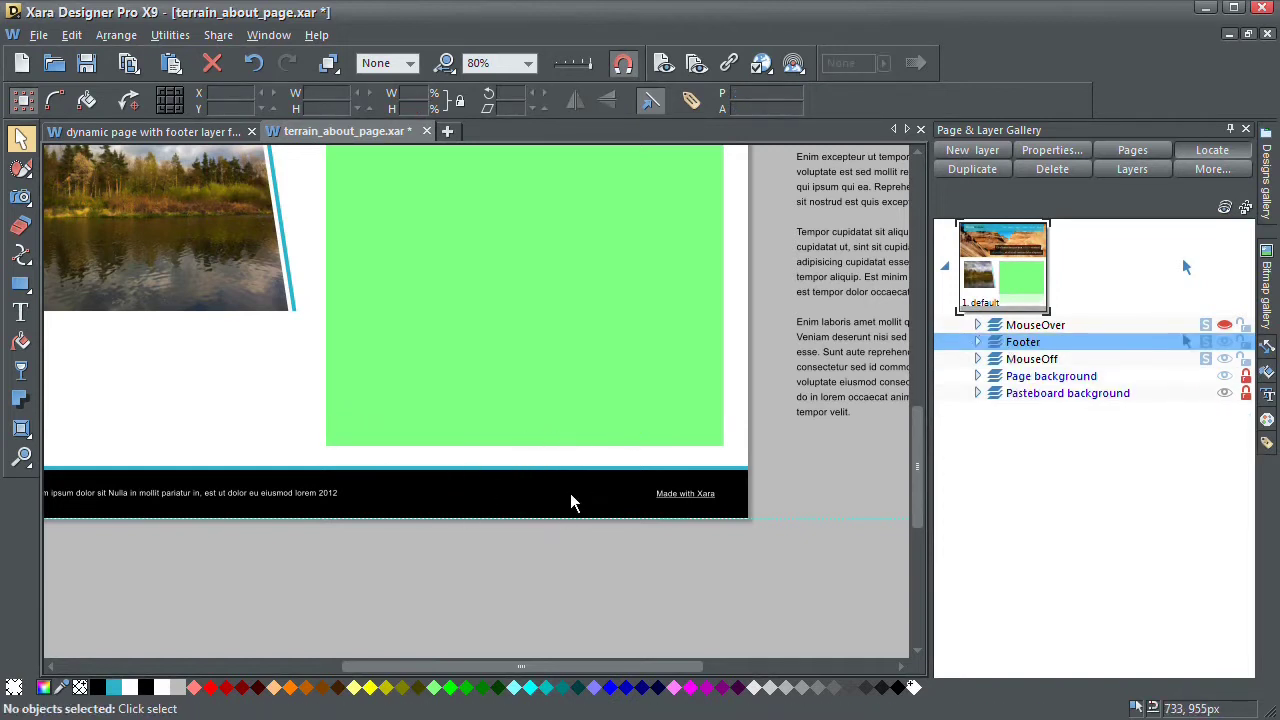
pyautogui.hscroll(-3, 571, 502)
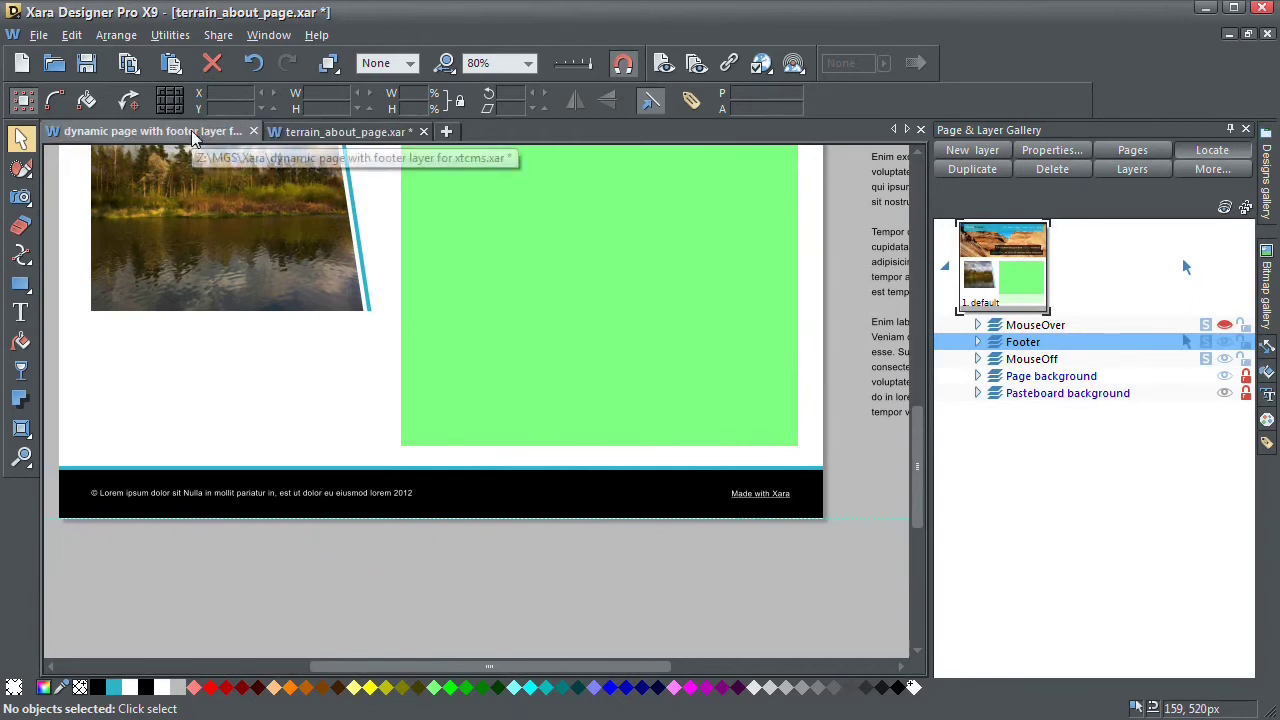
# Copy the Footer Start and Footer End placeholders from the example into the terrain page, keeping original colours, beside the page
pyautogui.click(195, 138)
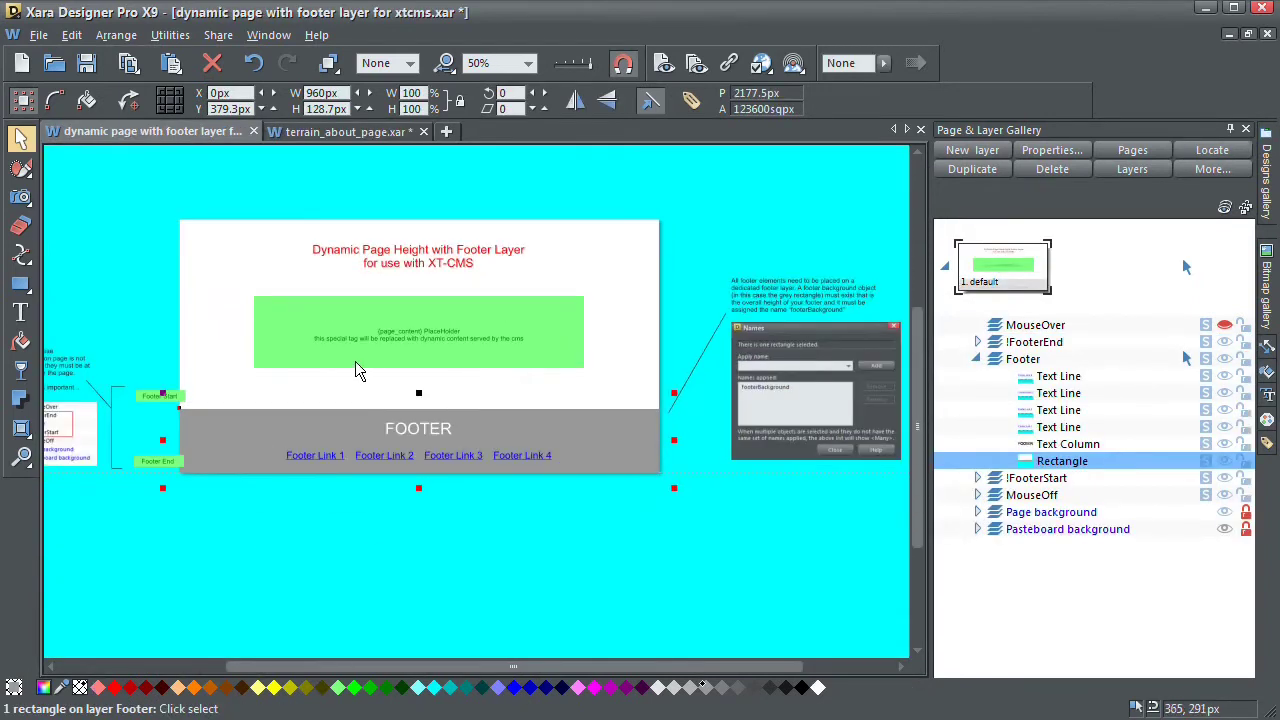
pyautogui.hscroll(-6, 360, 372)
pyautogui.scroll(1, 303, 436)
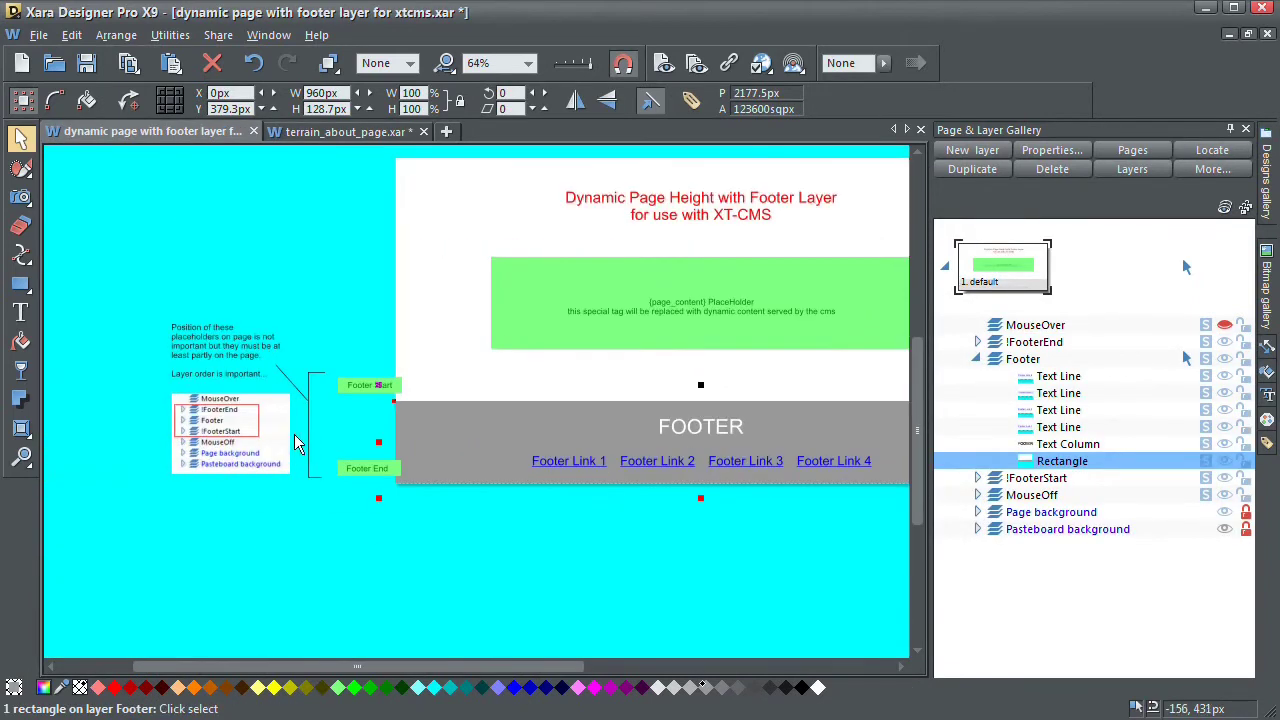
pyautogui.scroll(1, 296, 432)
pyautogui.moveTo(333, 337); pyautogui.dragTo(461, 533)
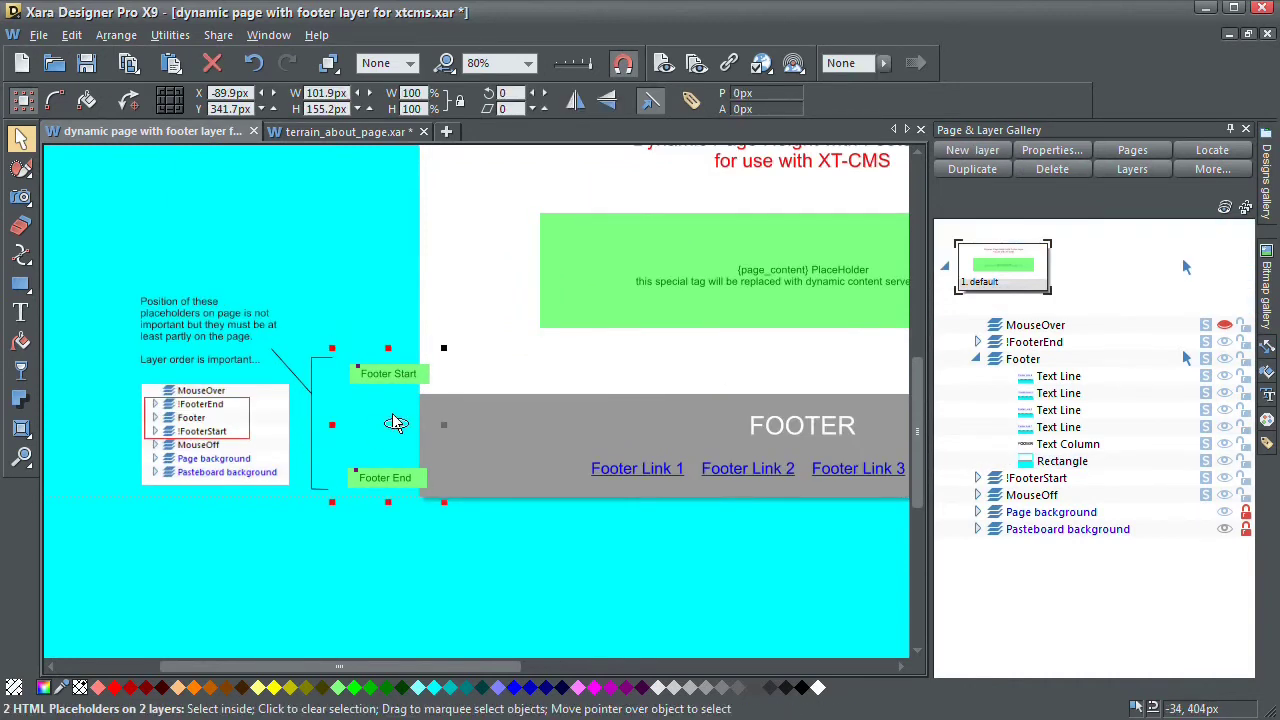
pyautogui.click(343, 131)
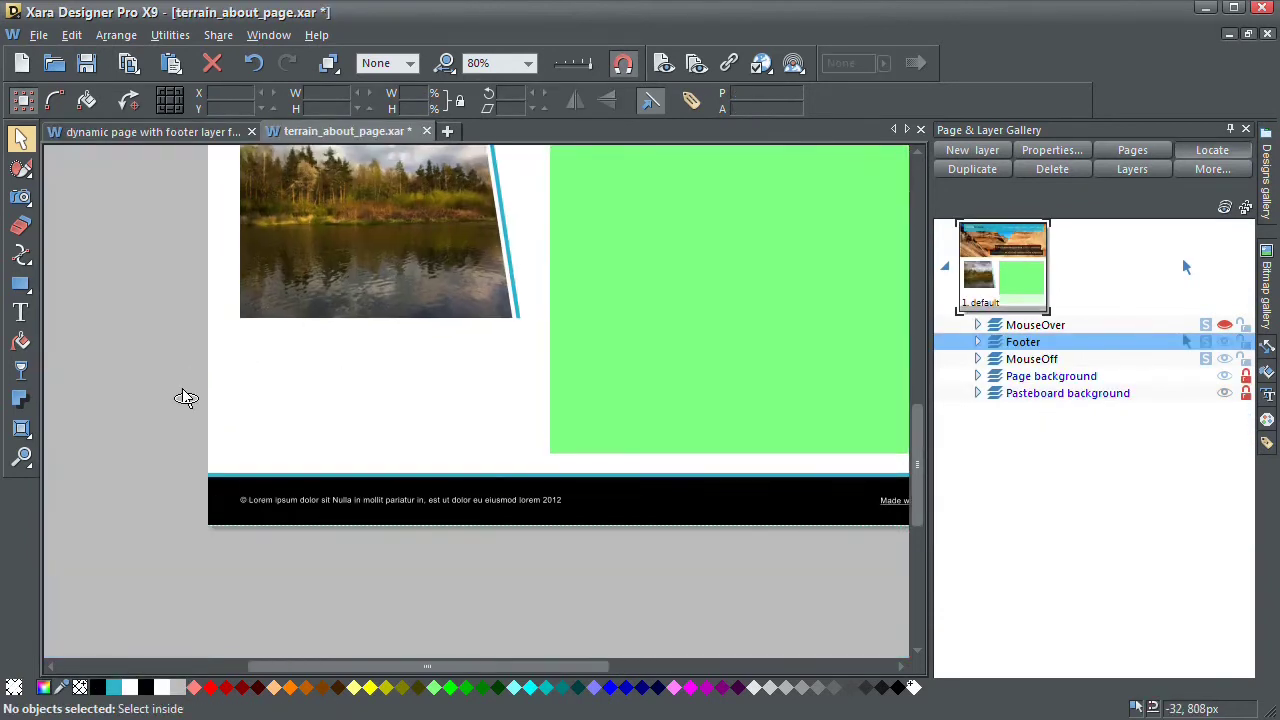
pyautogui.hotkey('ctrl', 'v')
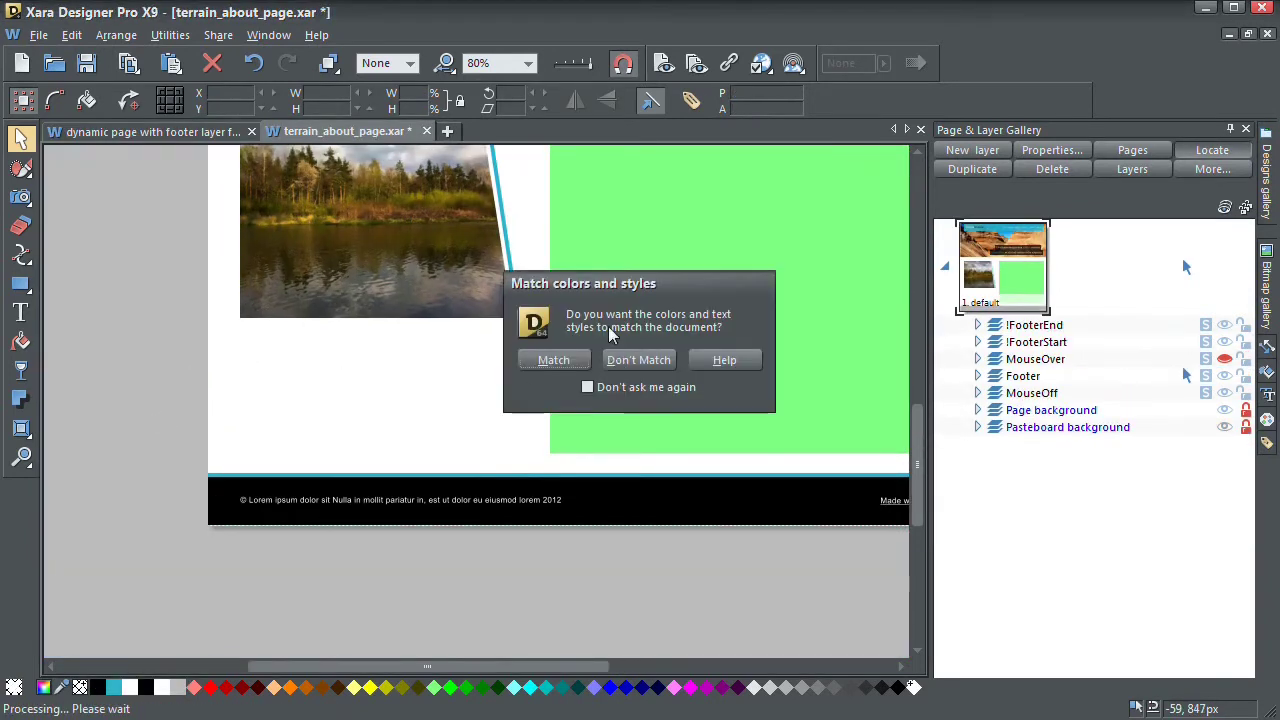
pyautogui.click(632, 360)
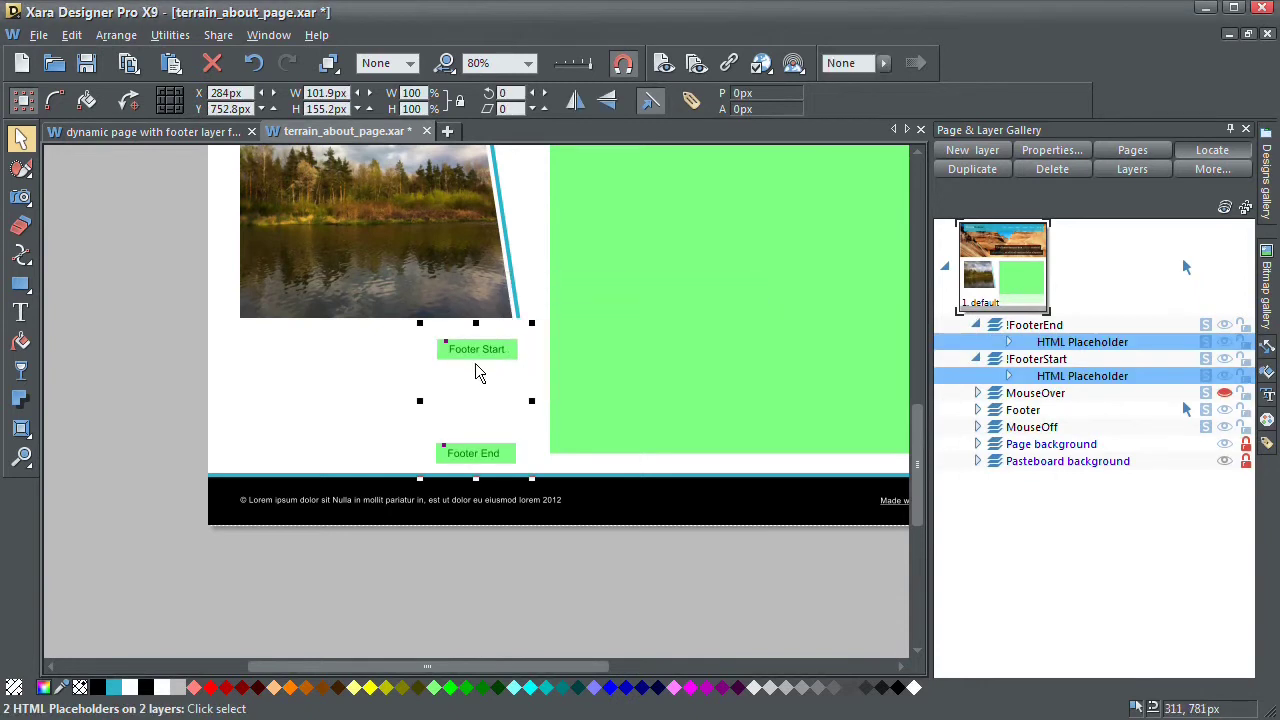
pyautogui.moveTo(339, 372); pyautogui.dragTo(183, 397)
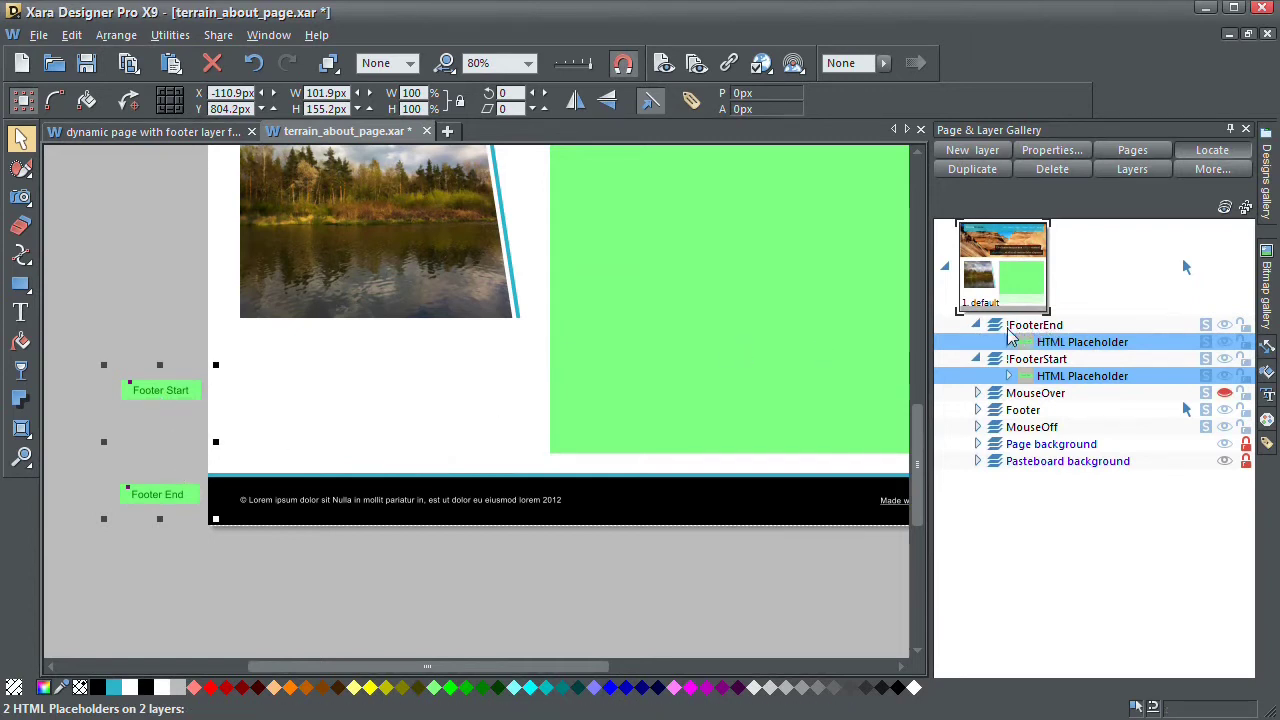
# Move !FooterStart below Footer and !FooterEnd below MouseOver, then check against the example's layer order
pyautogui.click(1027, 362)
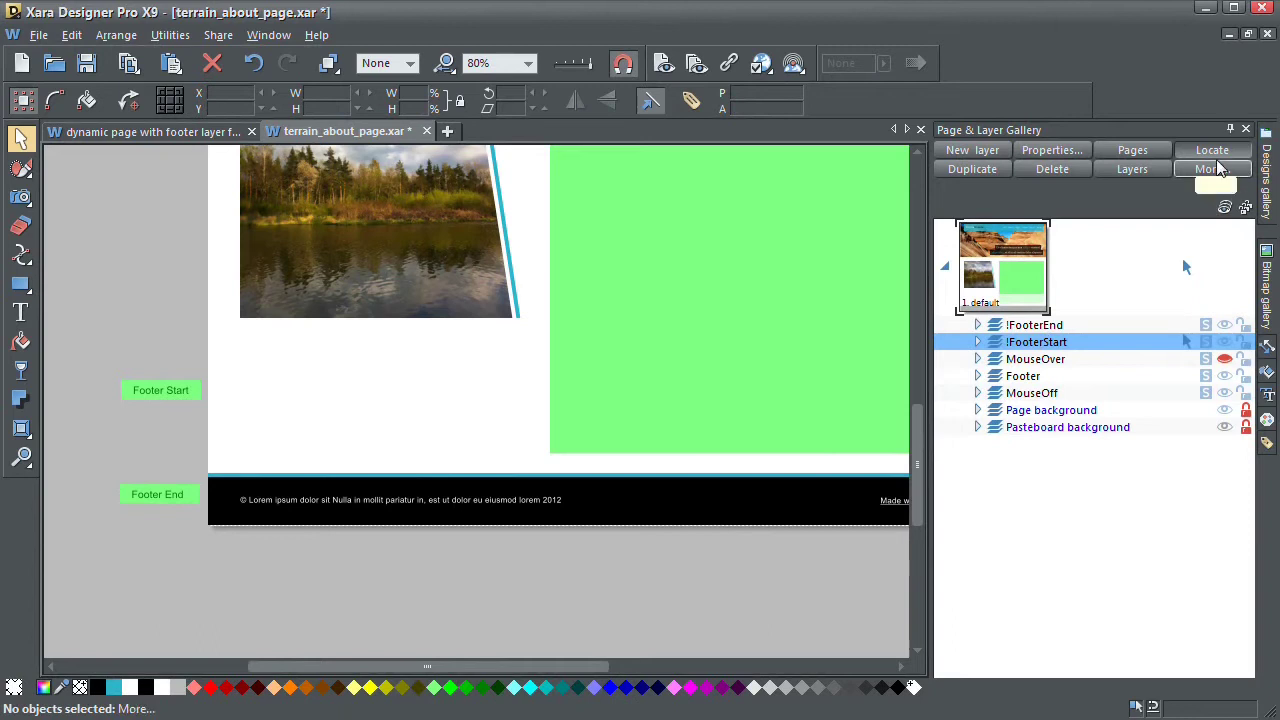
pyautogui.moveTo(1008, 345)
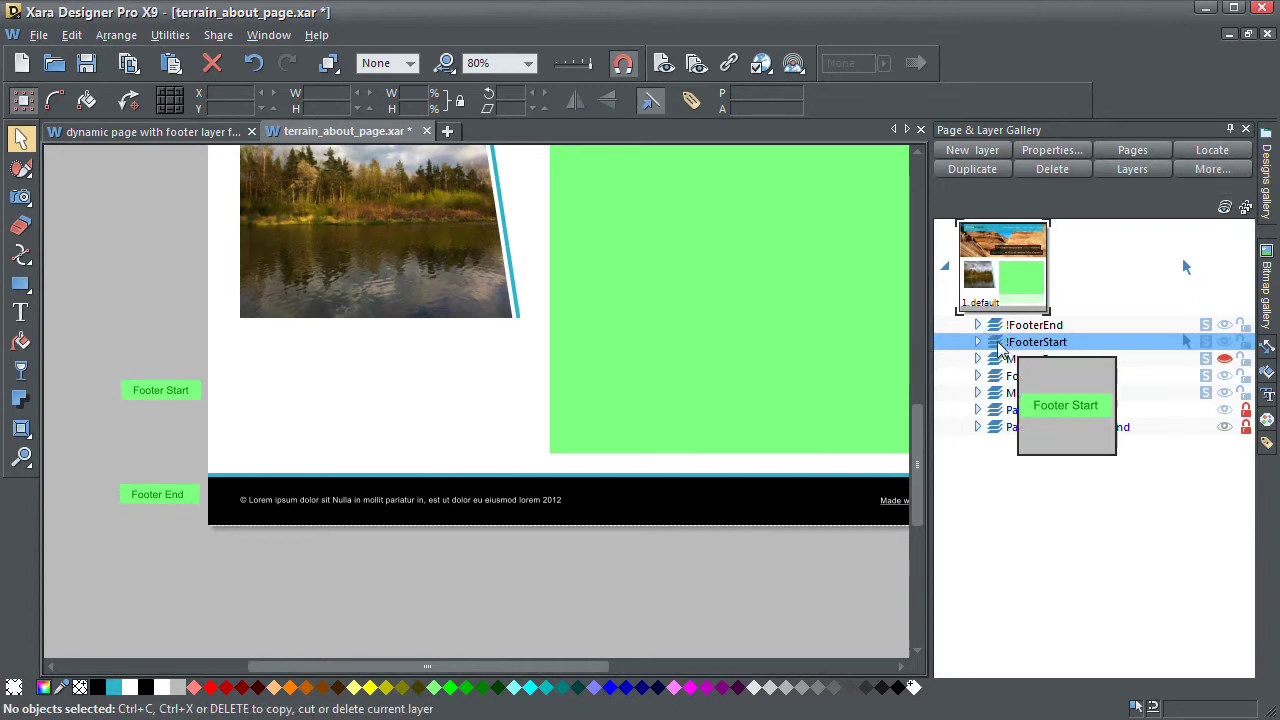
pyautogui.moveTo(1008, 345); pyautogui.dragTo(998, 392)
pyautogui.click(1003, 330)
pyautogui.click(999, 330)
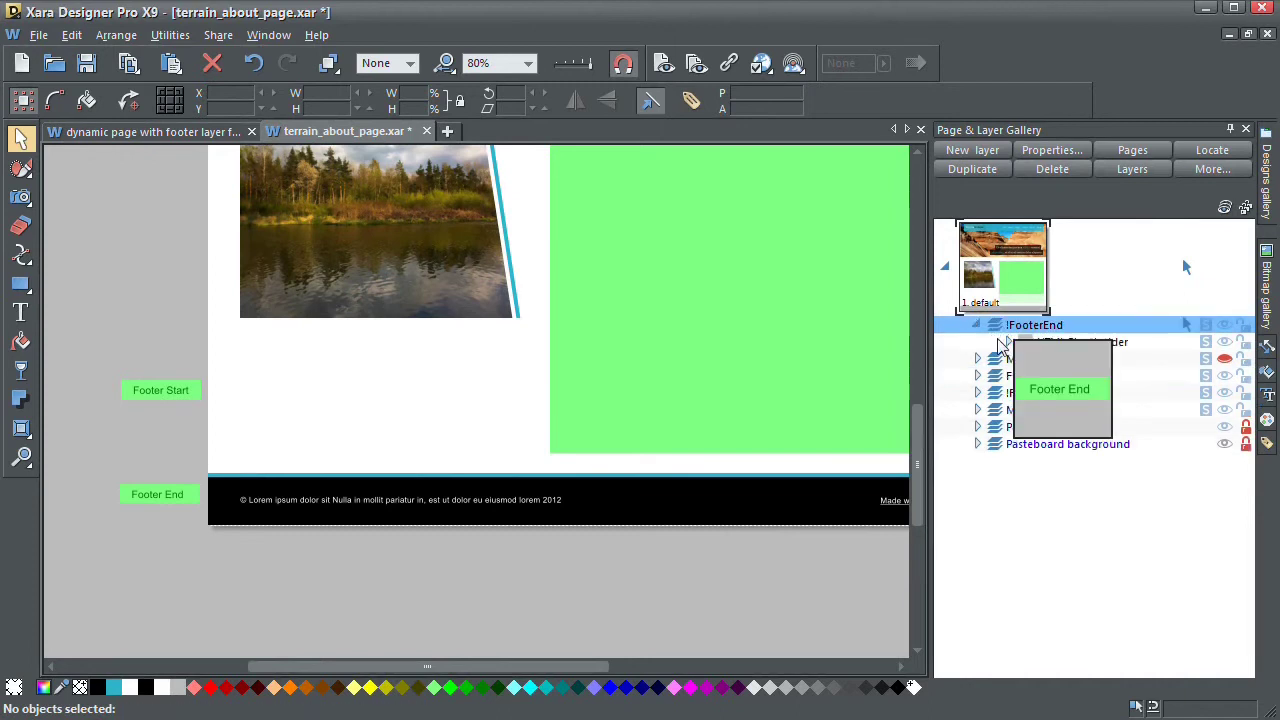
pyautogui.moveTo(1000, 335); pyautogui.dragTo(1008, 362)
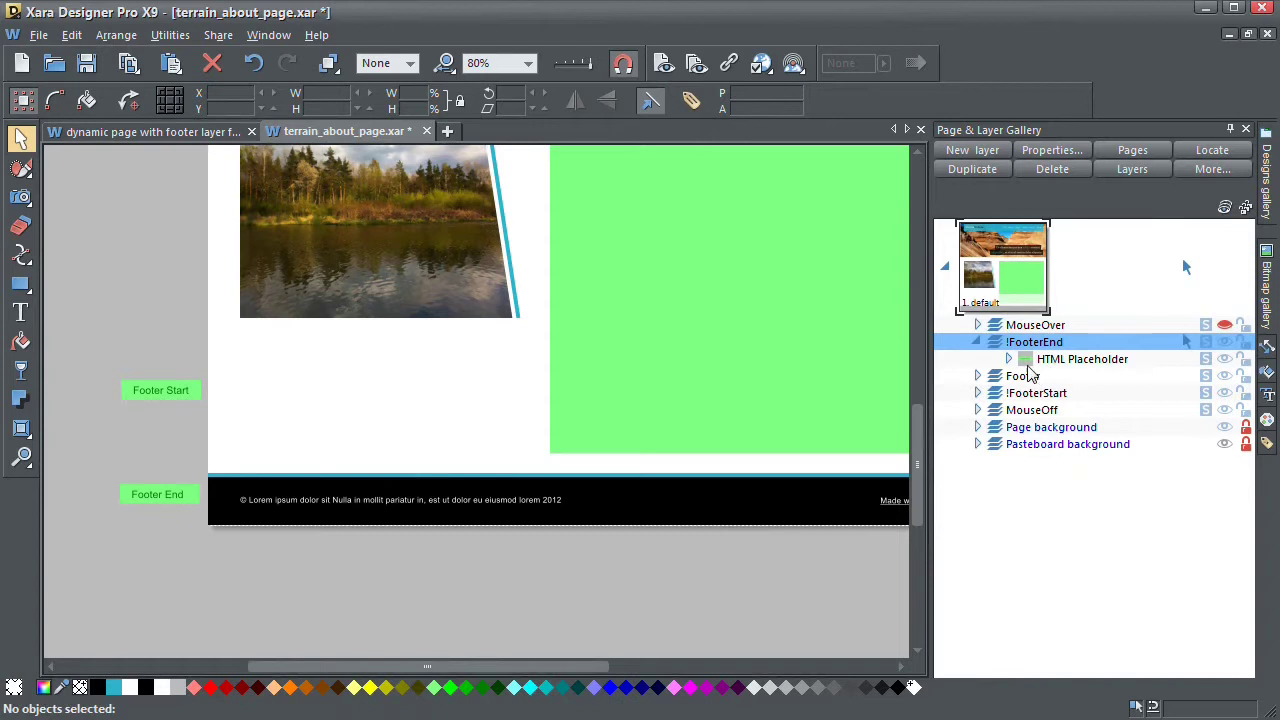
pyautogui.click(977, 342)
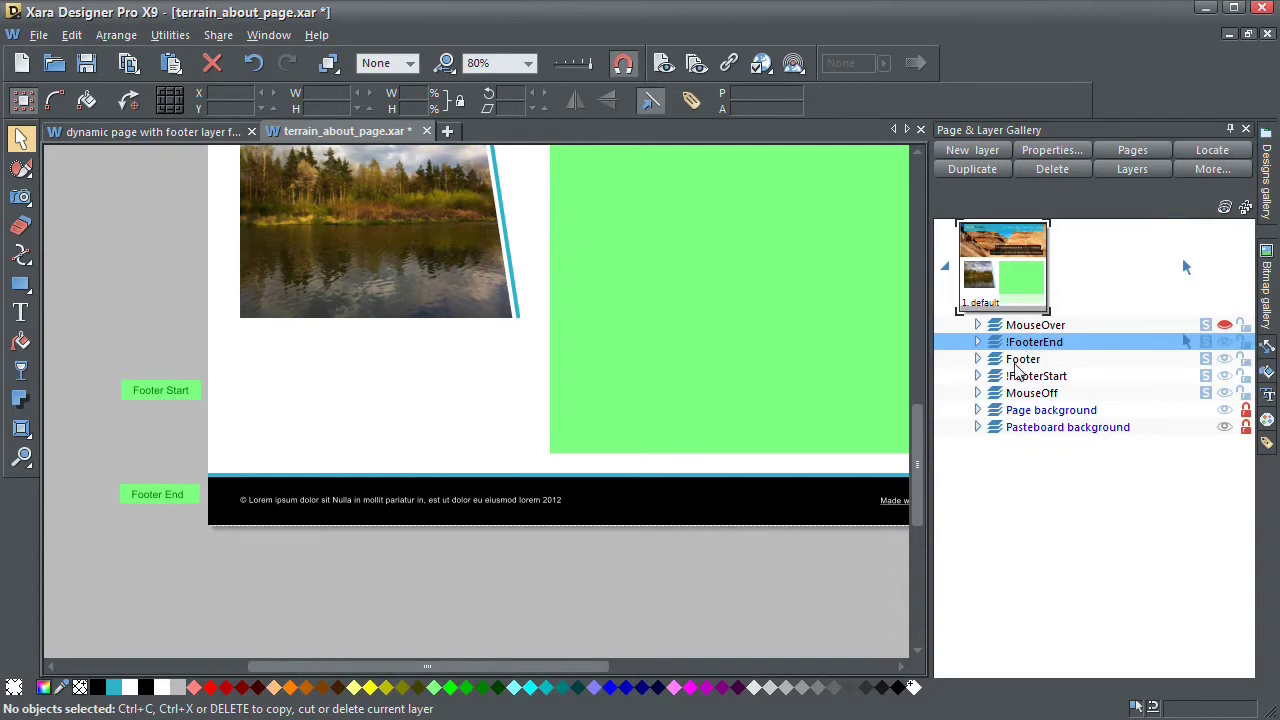
pyautogui.click(203, 132)
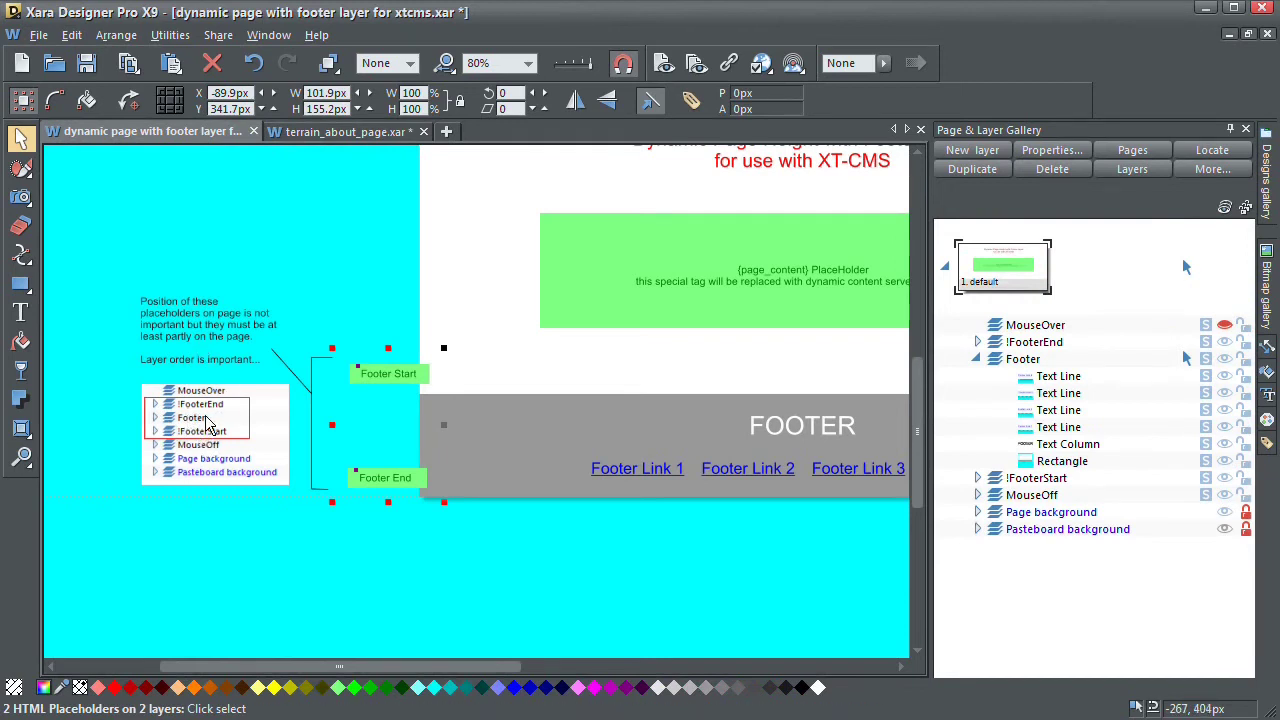
# Shift both footer placeholders slightly to the right beside the terrain page
pyautogui.click(347, 140)
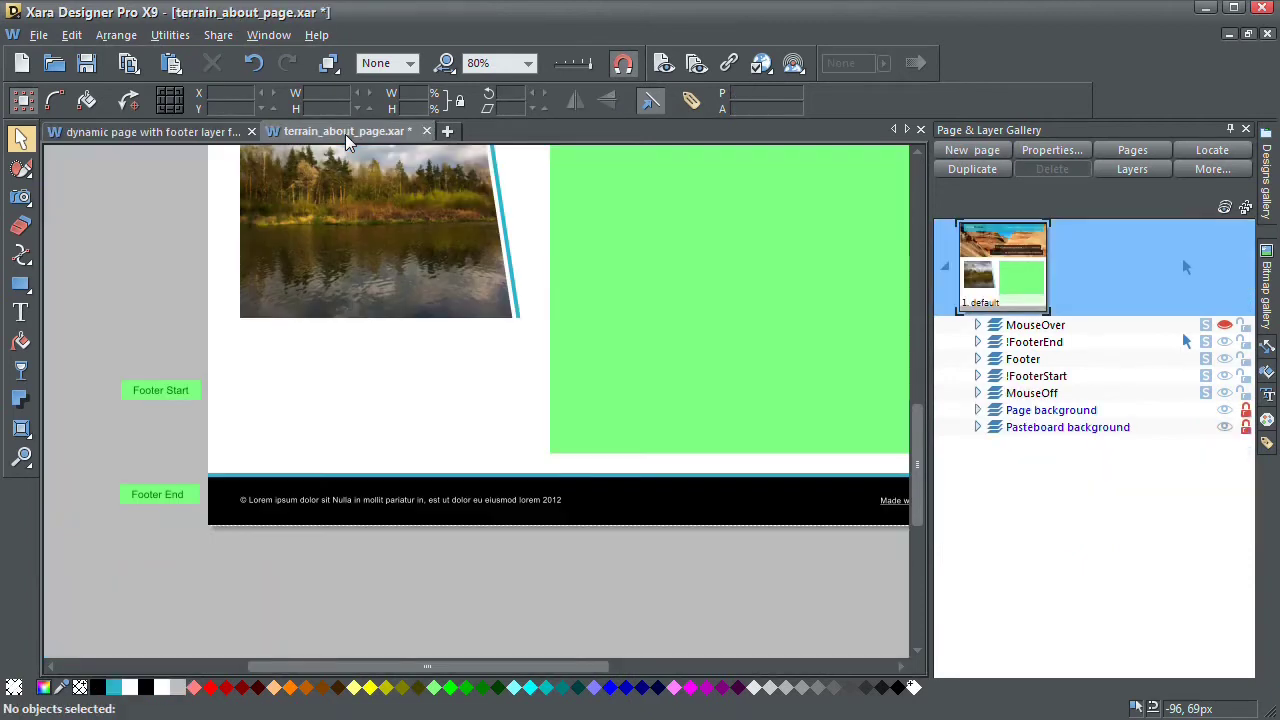
pyautogui.scroll(3, 197, 289)
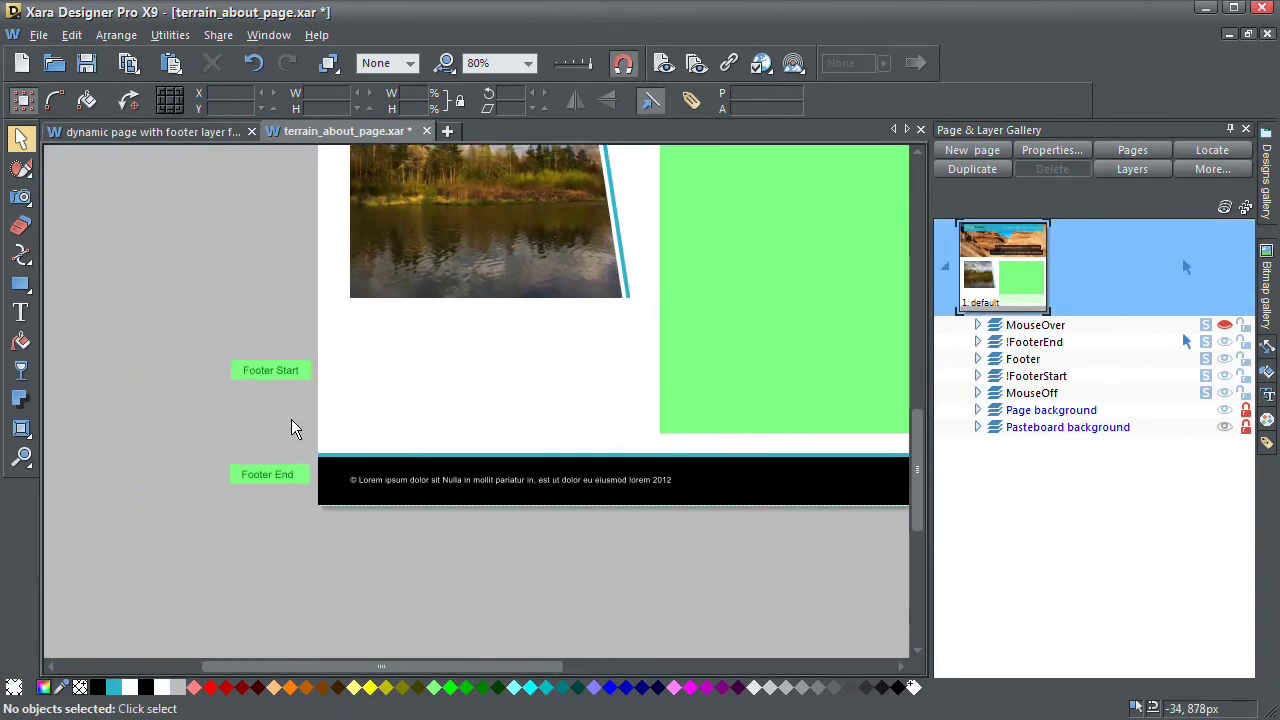
pyautogui.scroll(1, 287, 489)
pyautogui.scroll(2, 280, 489)
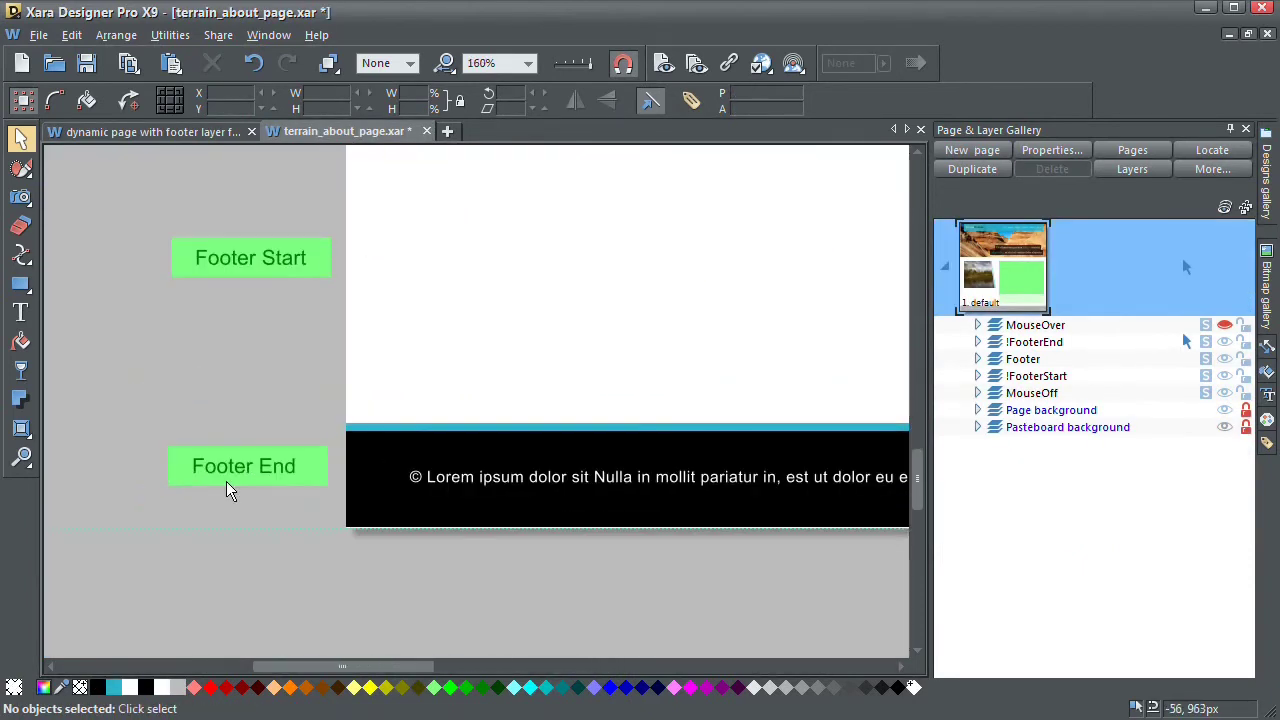
pyautogui.click(193, 472)
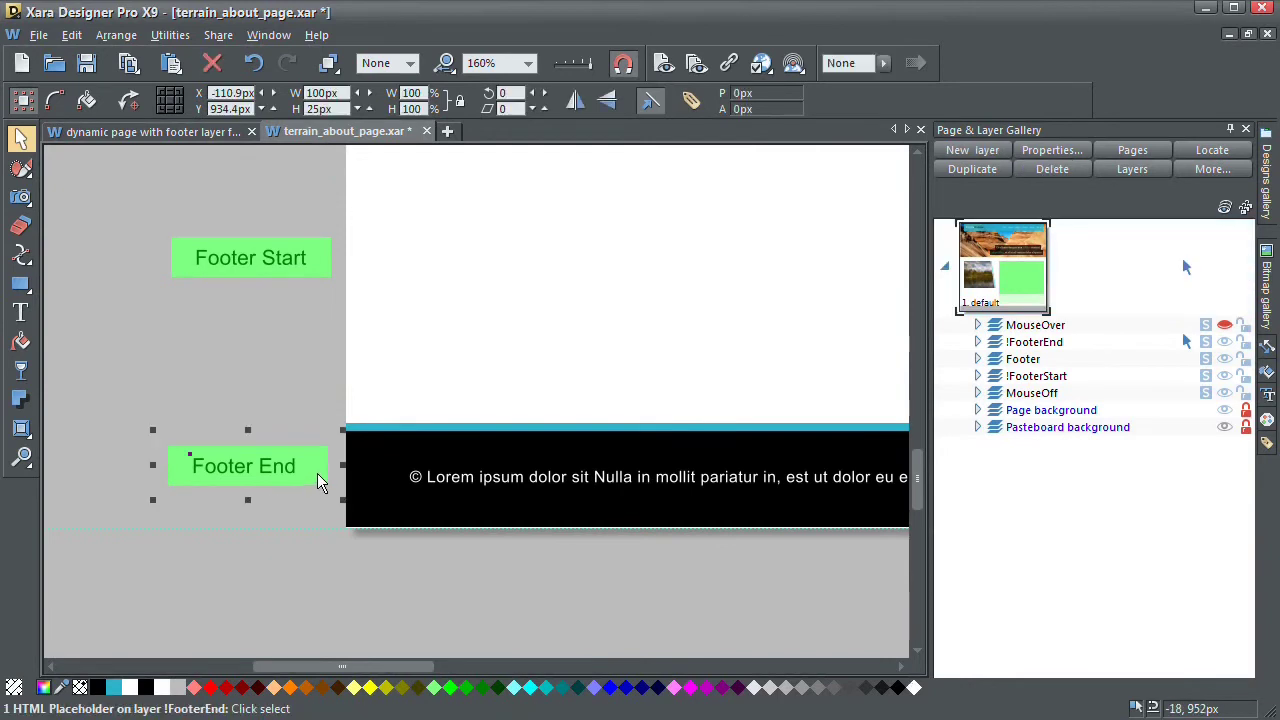
pyautogui.moveTo(130, 196); pyautogui.dragTo(356, 497)
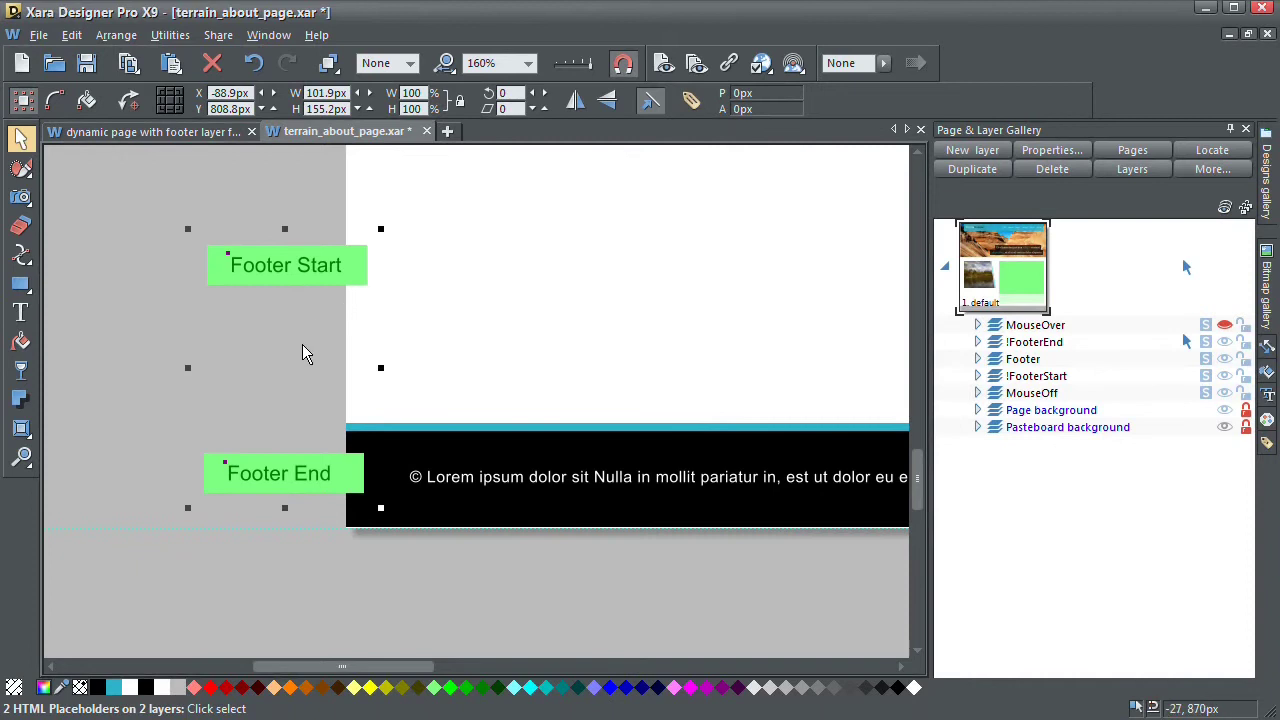
pyautogui.click(209, 441)
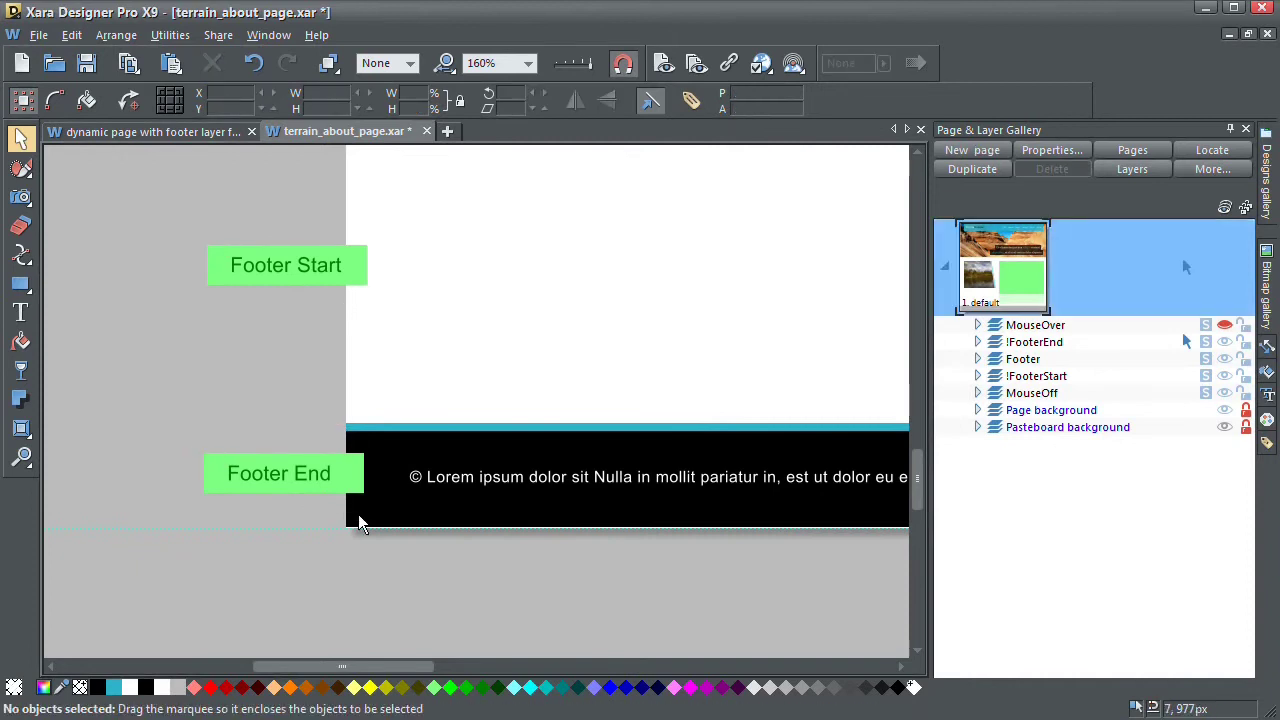
# Lower Footer End to the footer's bottom edge and move Footer Start to the footer's top
pyautogui.moveTo(180, 428); pyautogui.dragTo(366, 520)
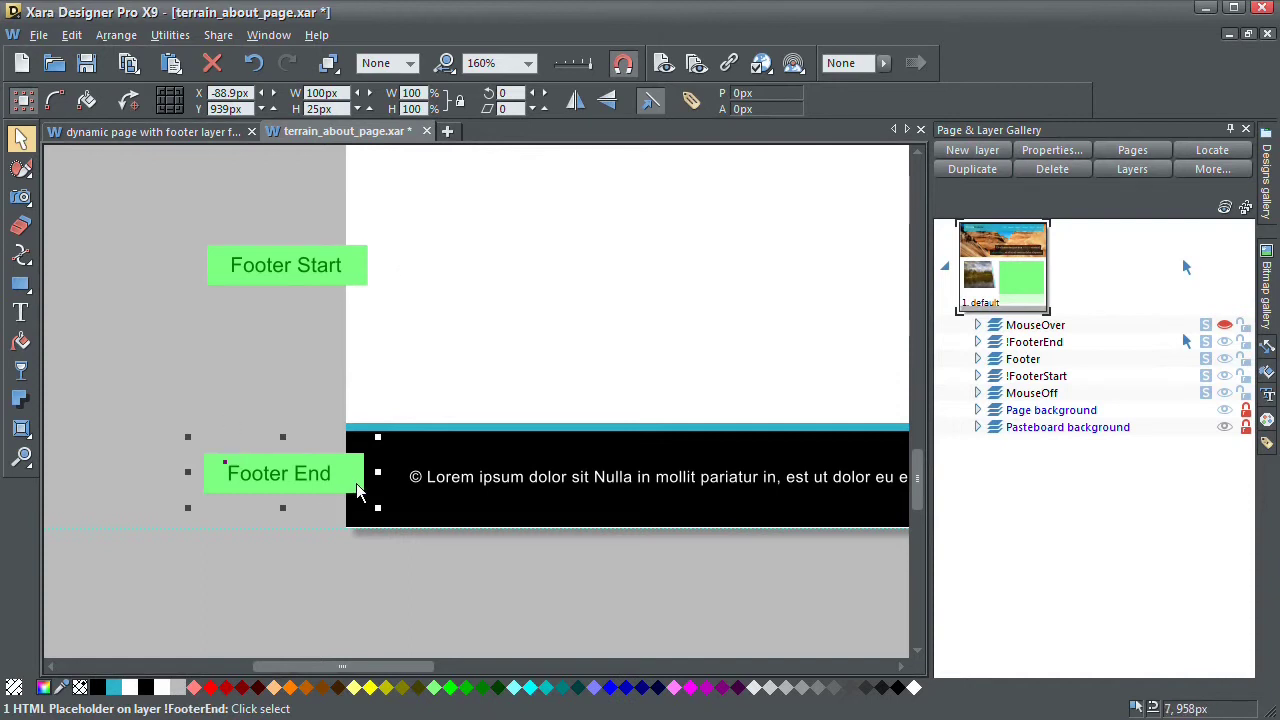
pyautogui.moveTo(355, 485); pyautogui.dragTo(354, 507)
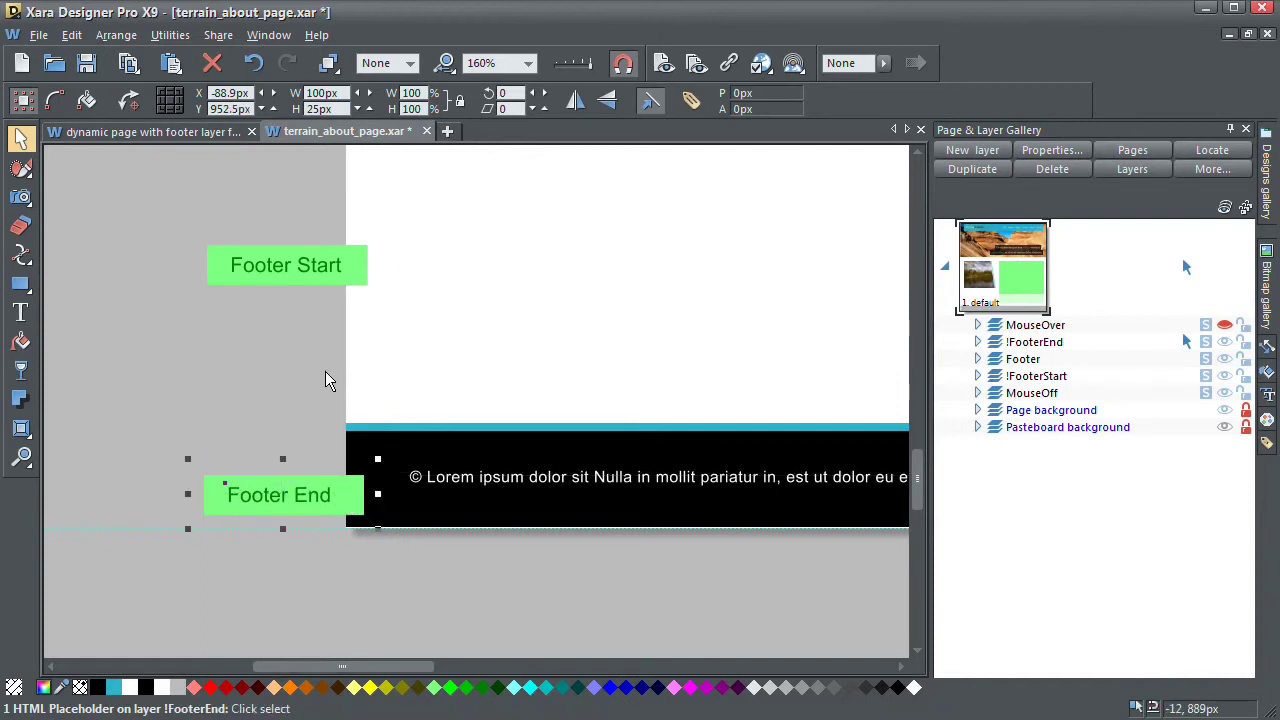
pyautogui.click(188, 256)
pyautogui.moveTo(180, 234); pyautogui.dragTo(392, 328)
pyautogui.moveTo(354, 277); pyautogui.dragTo(355, 415)
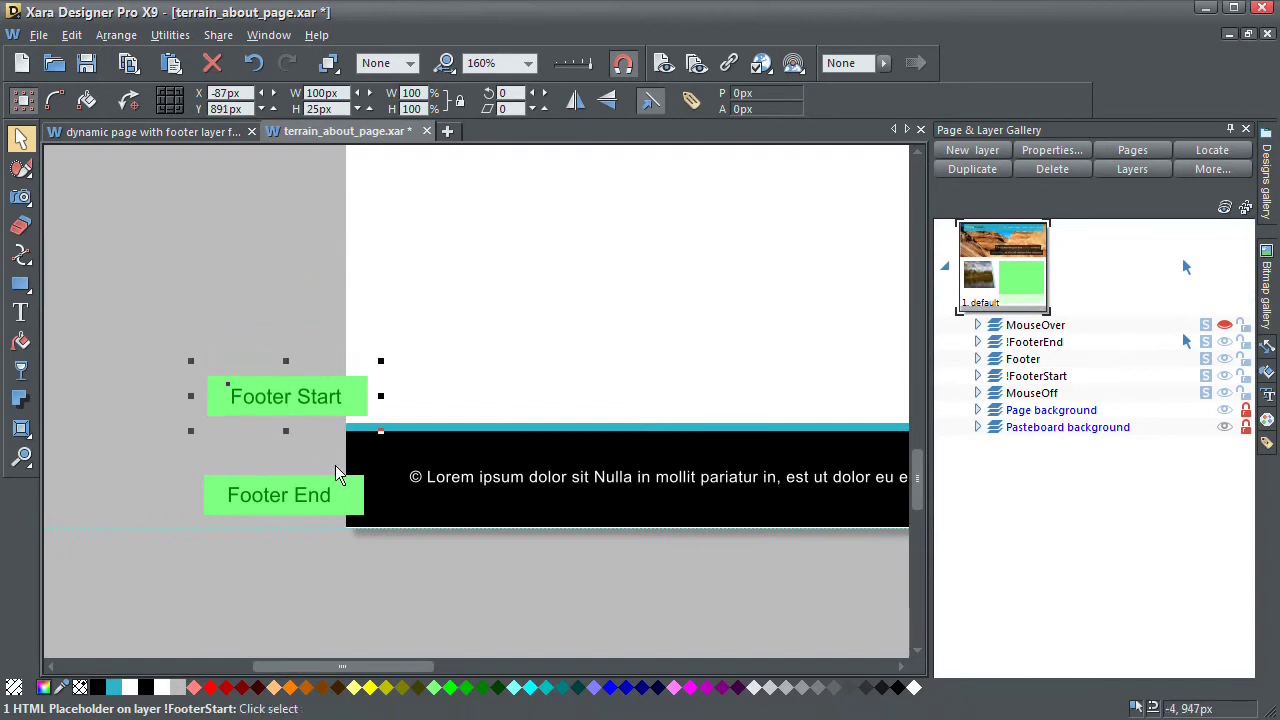
pyautogui.click(394, 575)
# Toggle the !FooterEnd and !FooterStart layers off and back on so both placeholders show
pyautogui.scroll(-2, 342, 455)
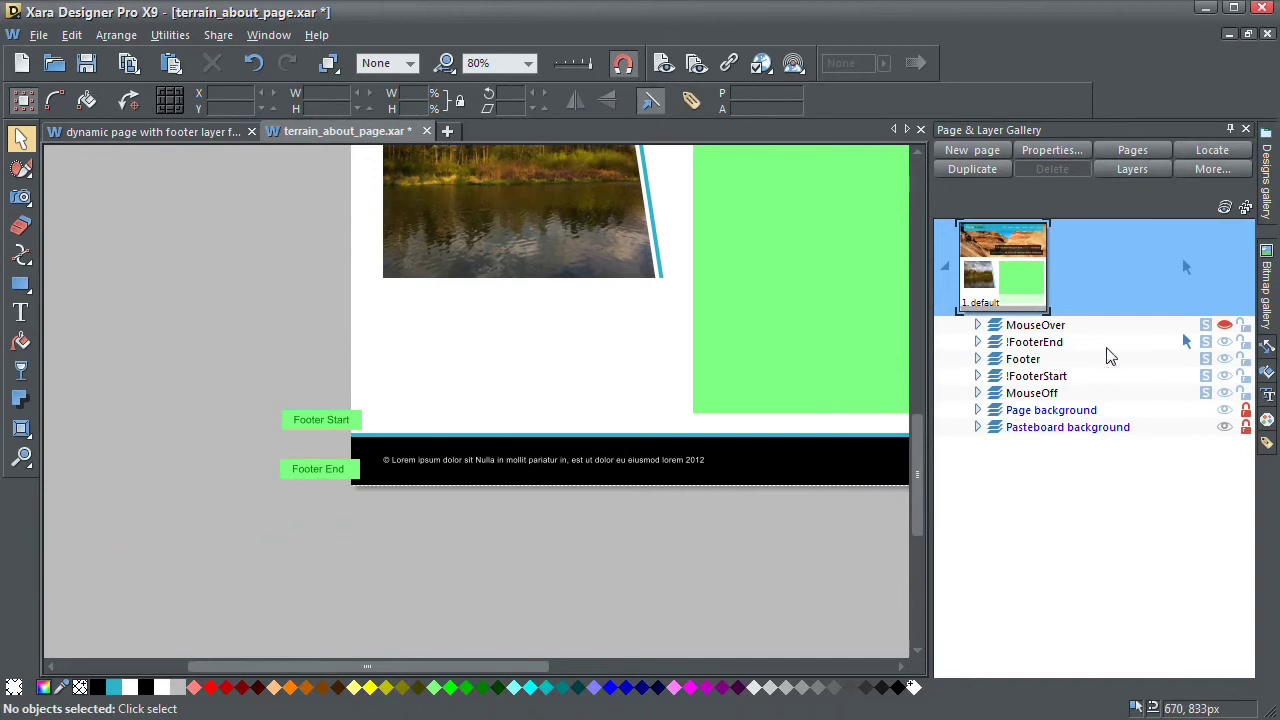
pyautogui.click(1224, 342)
pyautogui.click(1224, 376)
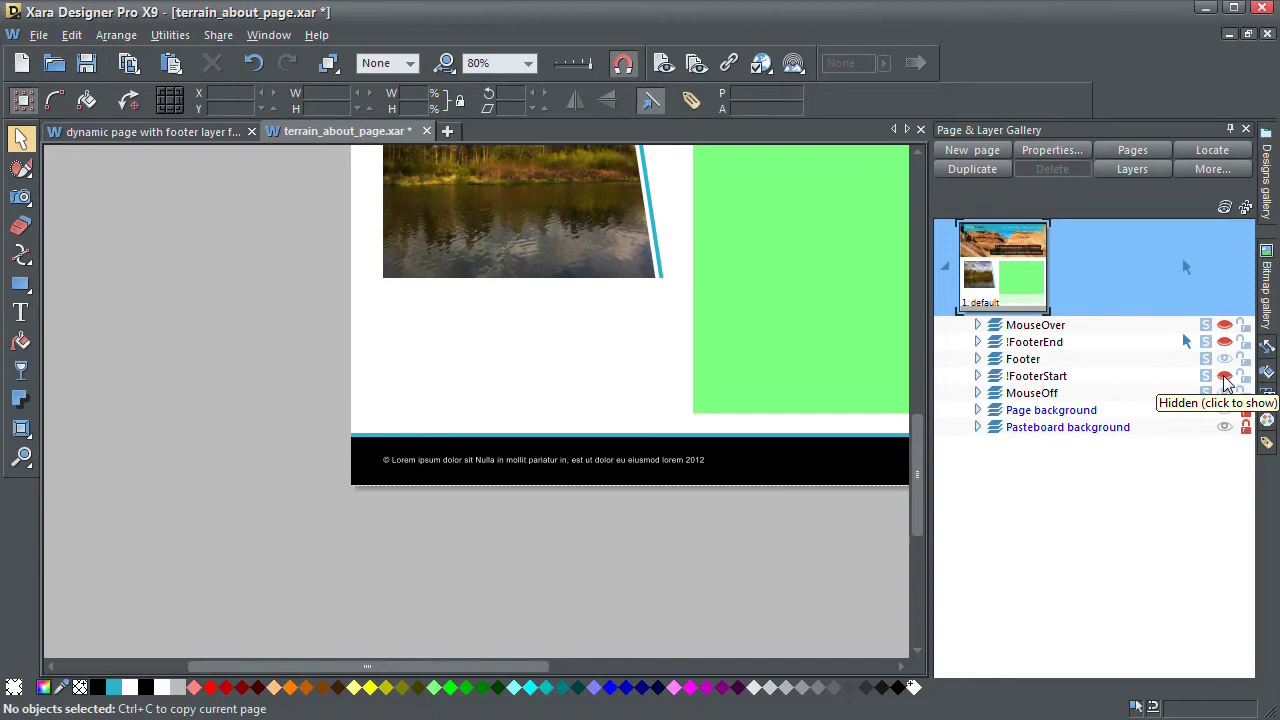
pyautogui.click(1224, 376)
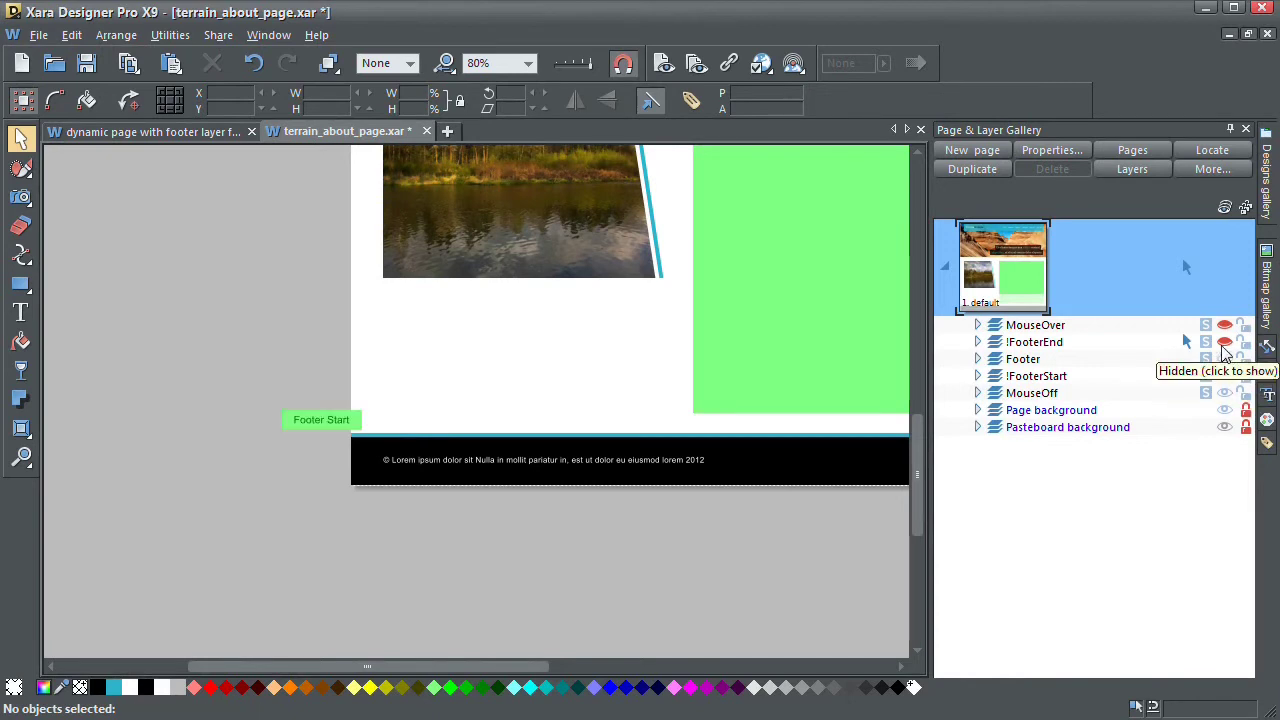
pyautogui.click(1224, 342)
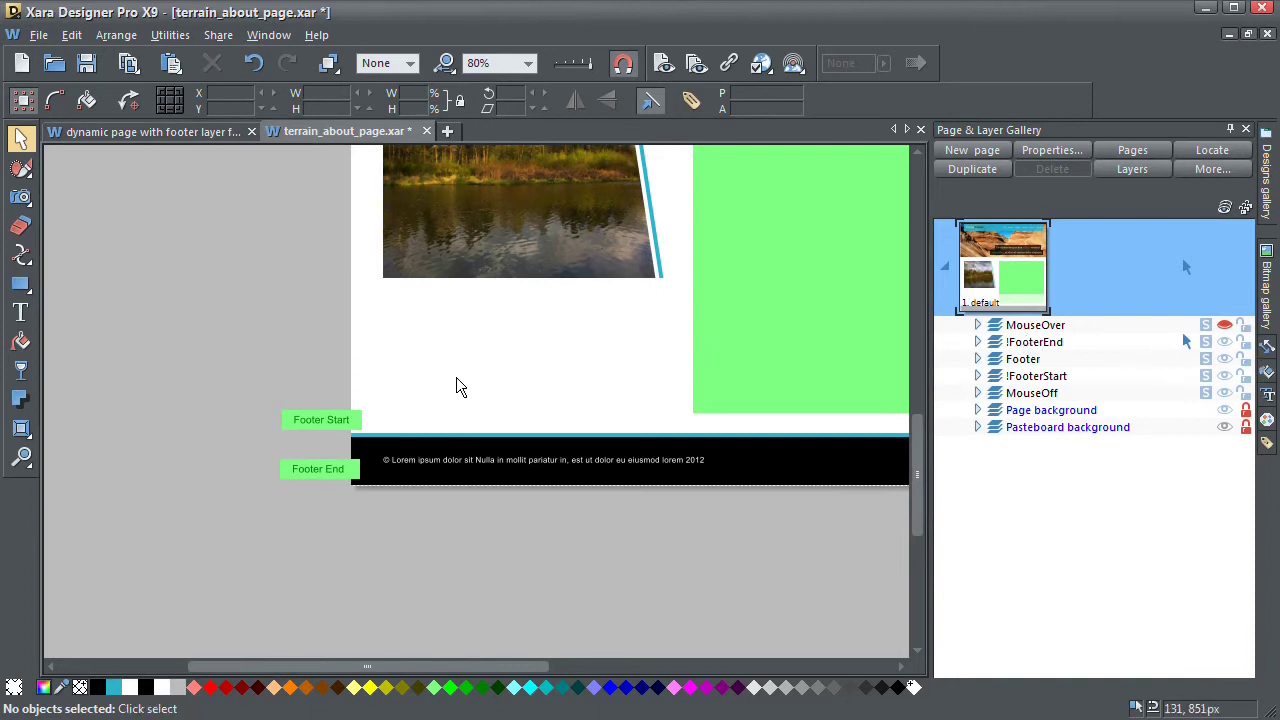
pyautogui.scroll(-3, 370, 405)
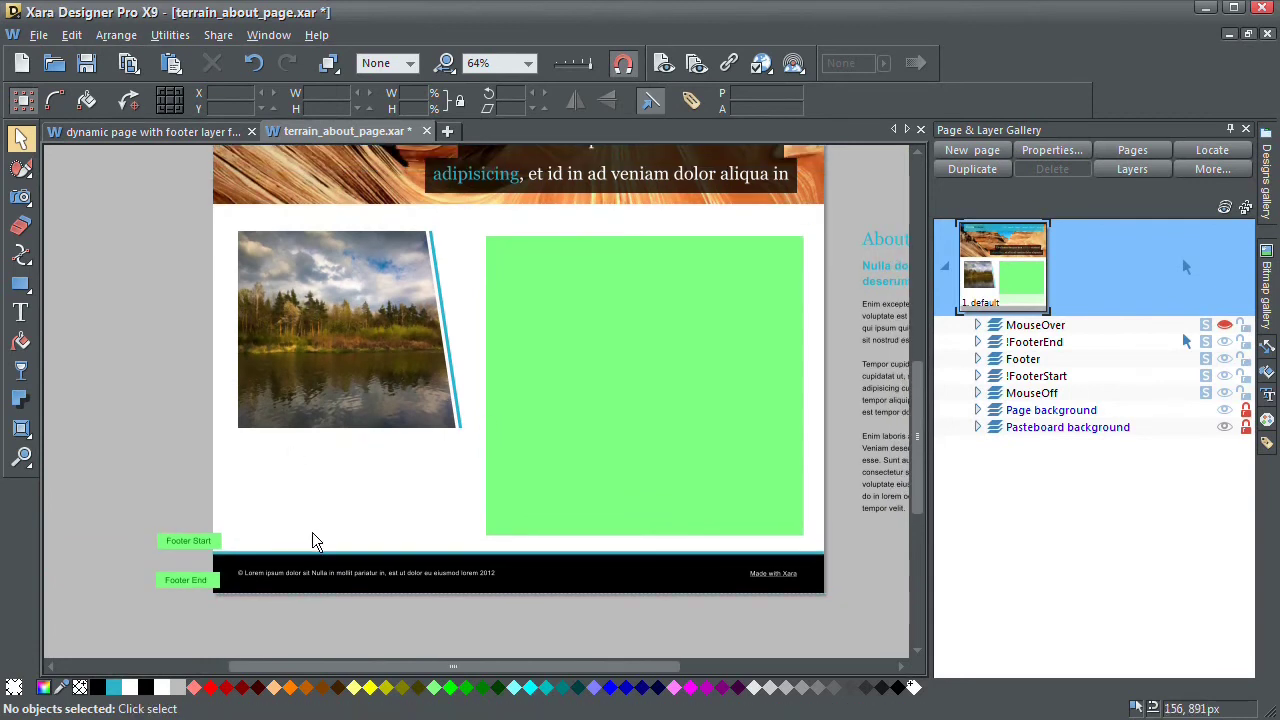
# Publish the terrain page template to the website via FTP and dismiss the completion notice
pyautogui.click(797, 70)
pyautogui.click(720, 407)
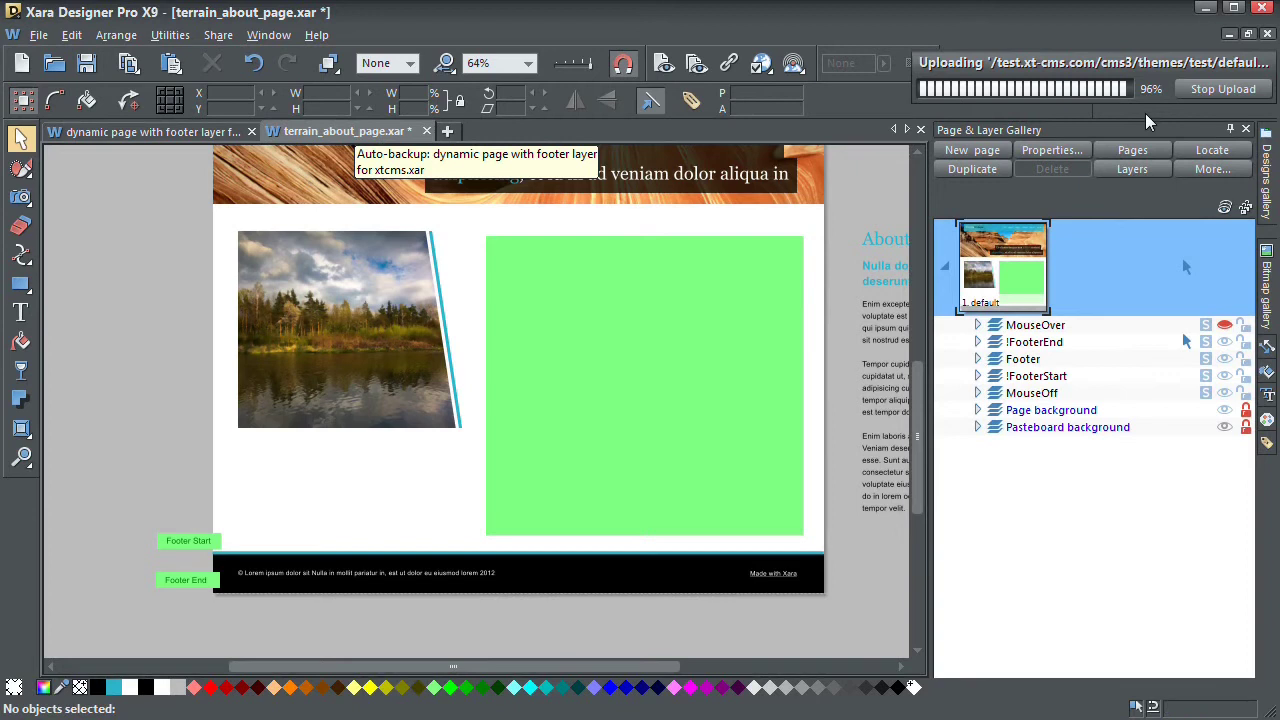
pyautogui.click(1222, 96)
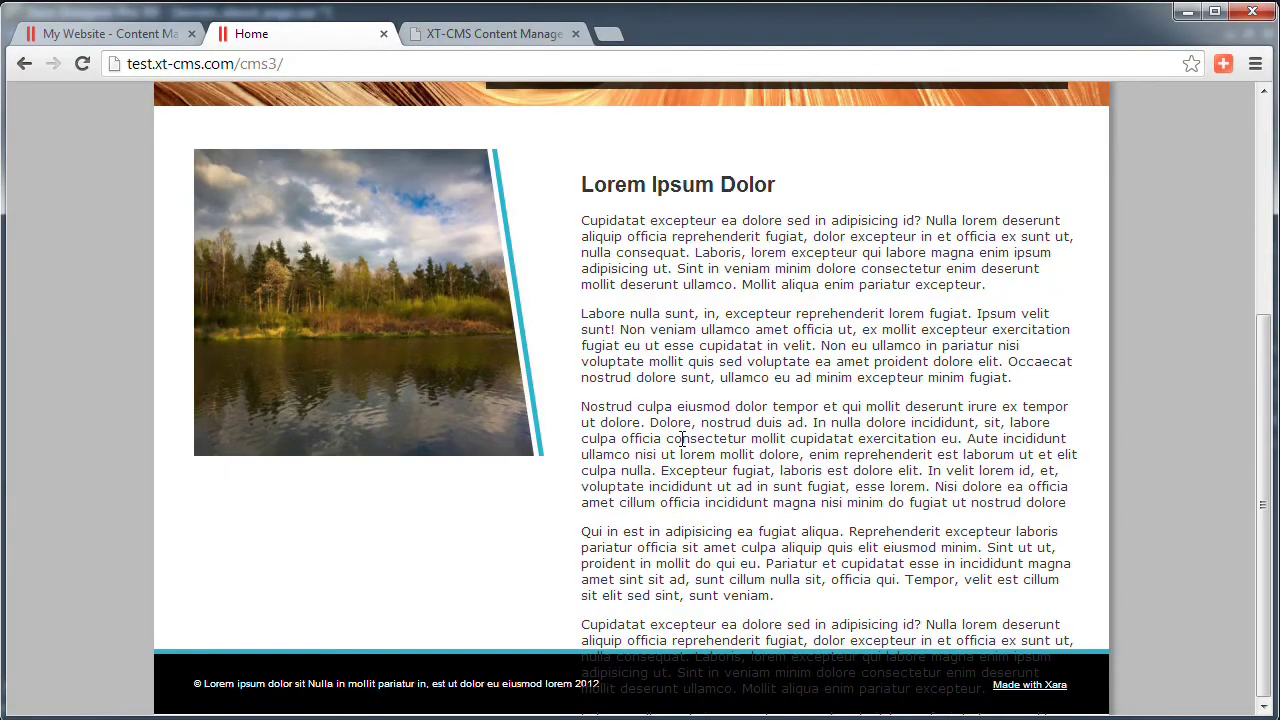
# Reload the live Home page and scroll to confirm the footer sits below the long text
pyautogui.press('F5')
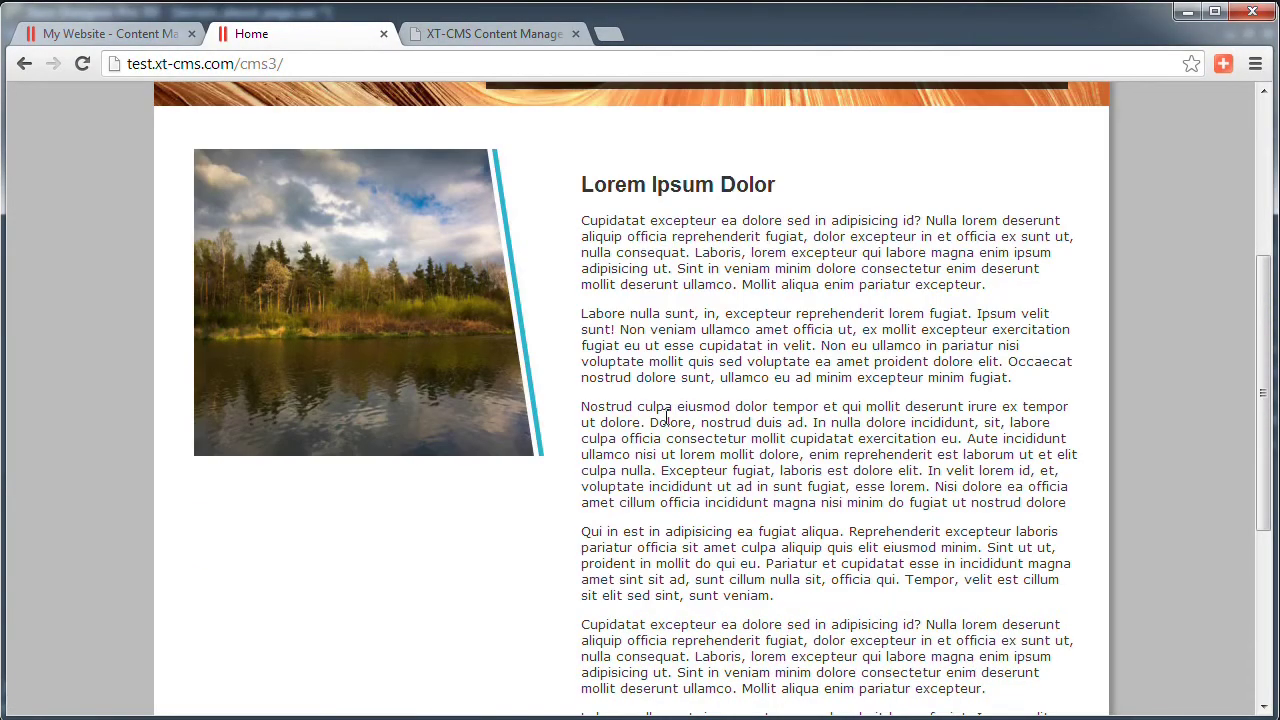
pyautogui.moveTo(1257, 324); pyautogui.dragTo(1262, 560)
pyautogui.scroll(3, 774, 407)
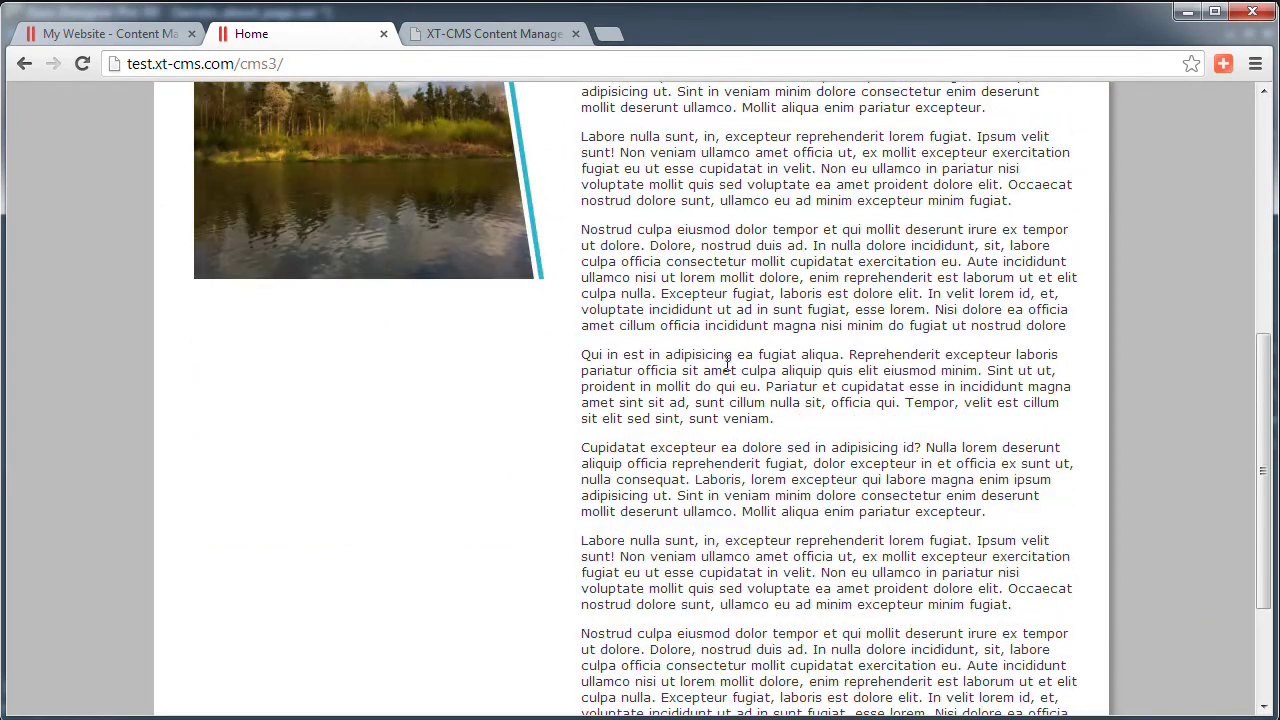
pyautogui.scroll(1, 727, 365)
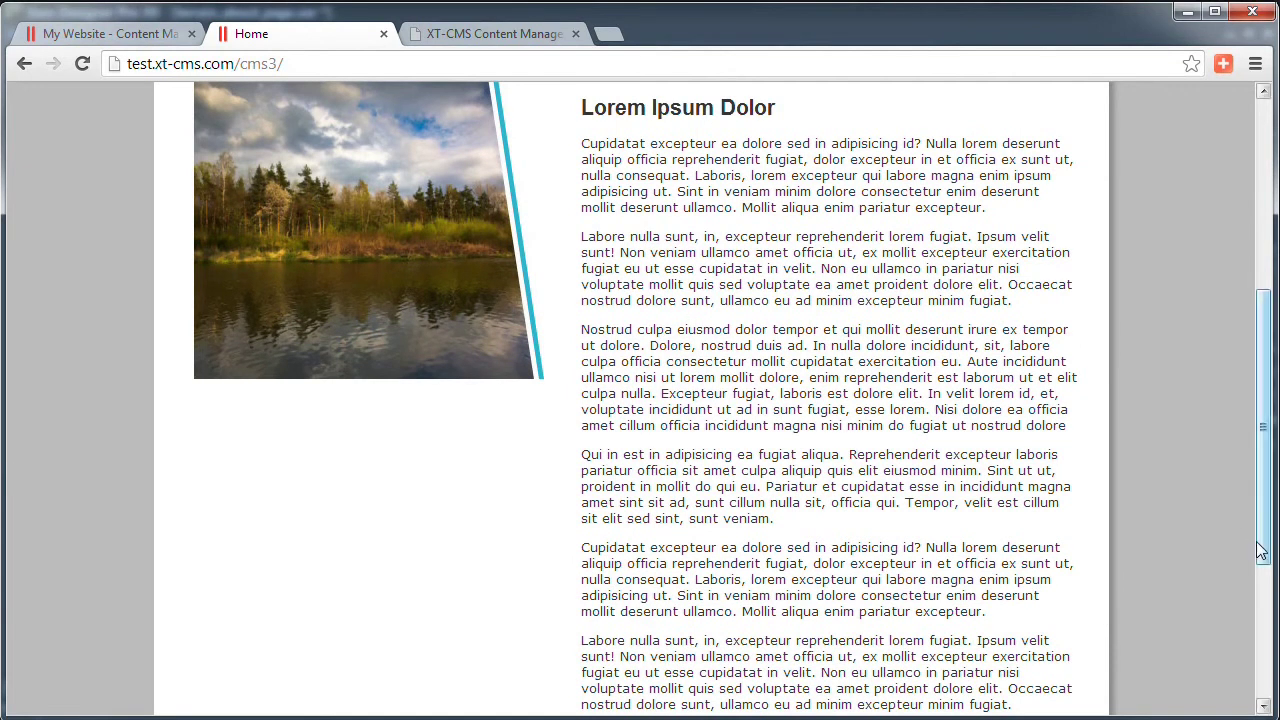
pyautogui.moveTo(1256, 548); pyautogui.dragTo(1258, 700)
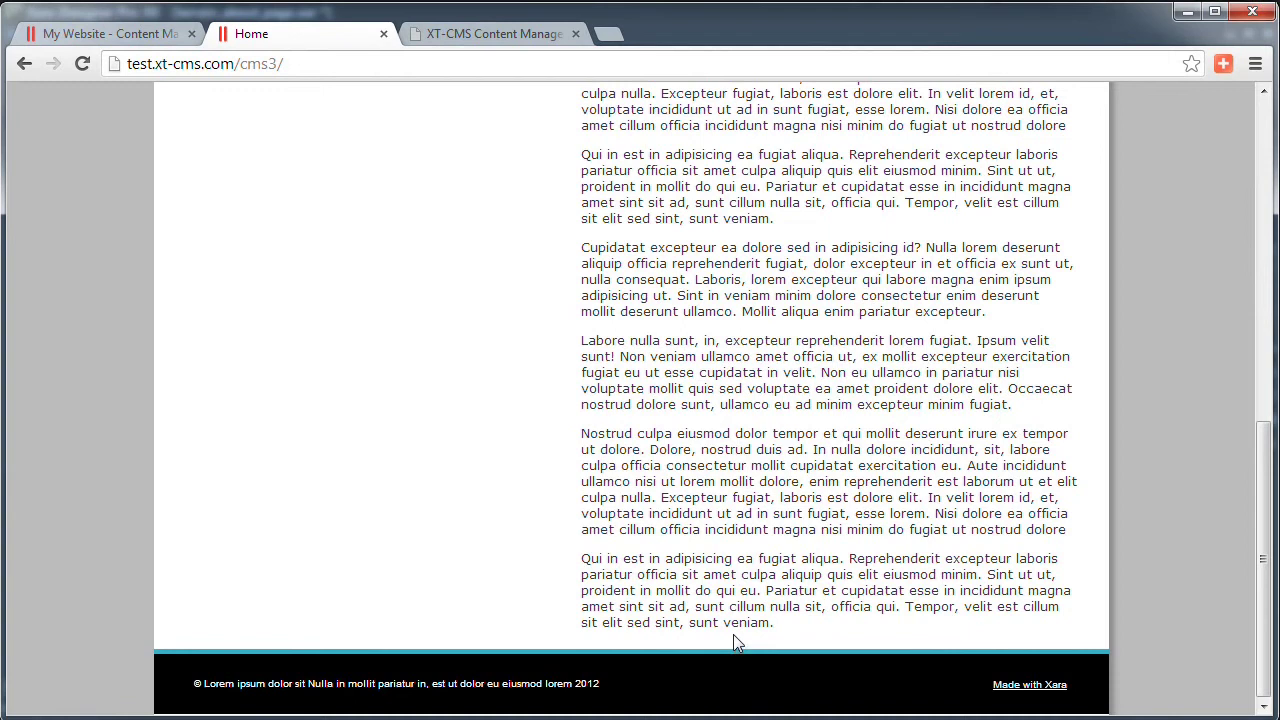
# In the admin editor, replace the Home category's entire main content with 'test'
pyautogui.click(140, 36)
pyautogui.scroll(-4, 308, 385)
pyautogui.click(425, 455)
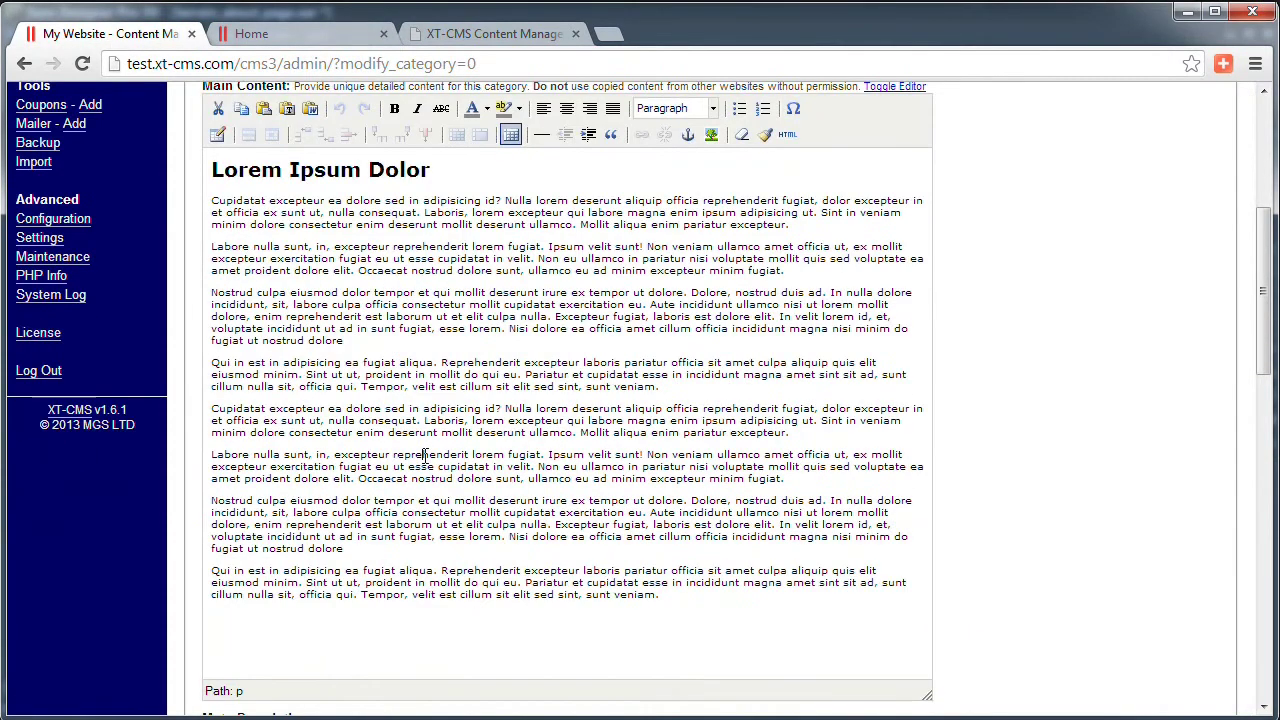
pyautogui.hotkey('ctrl', 'a')
pyautogui.write('test')
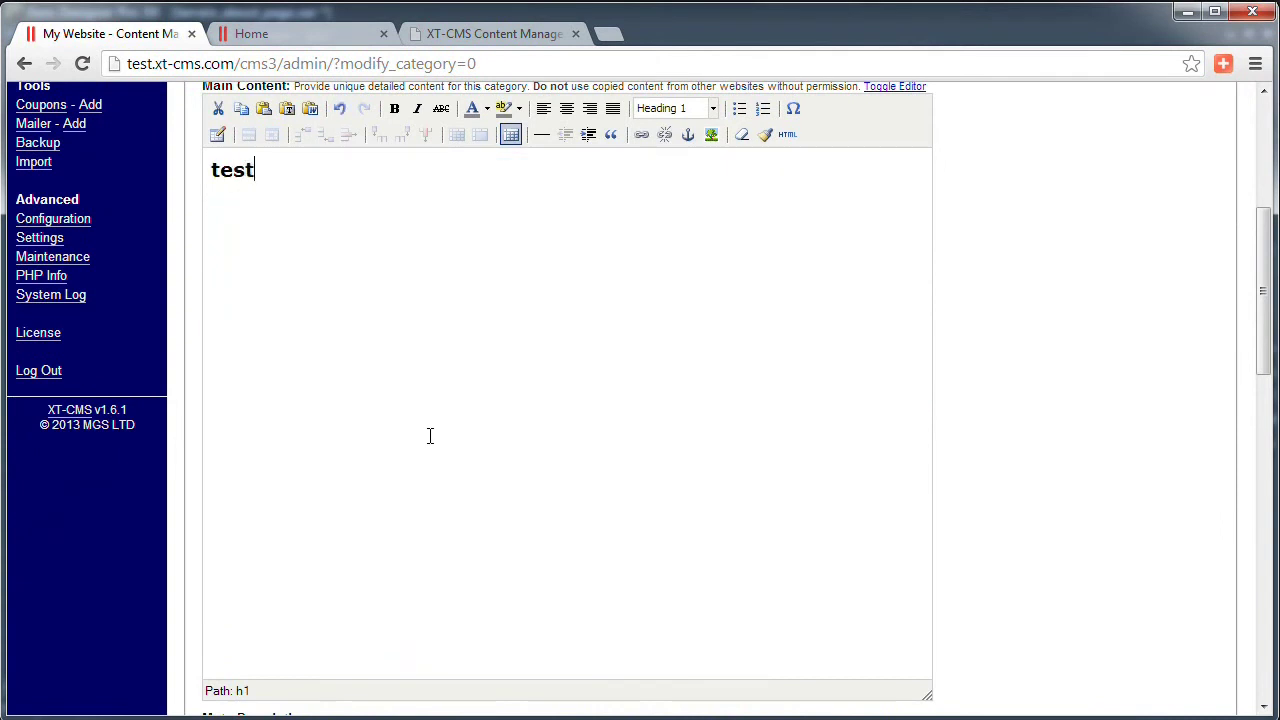
pyautogui.scroll(4, 670, 280)
# Save the Home category and reload the live page showing only the test heading
pyautogui.click(715, 378)
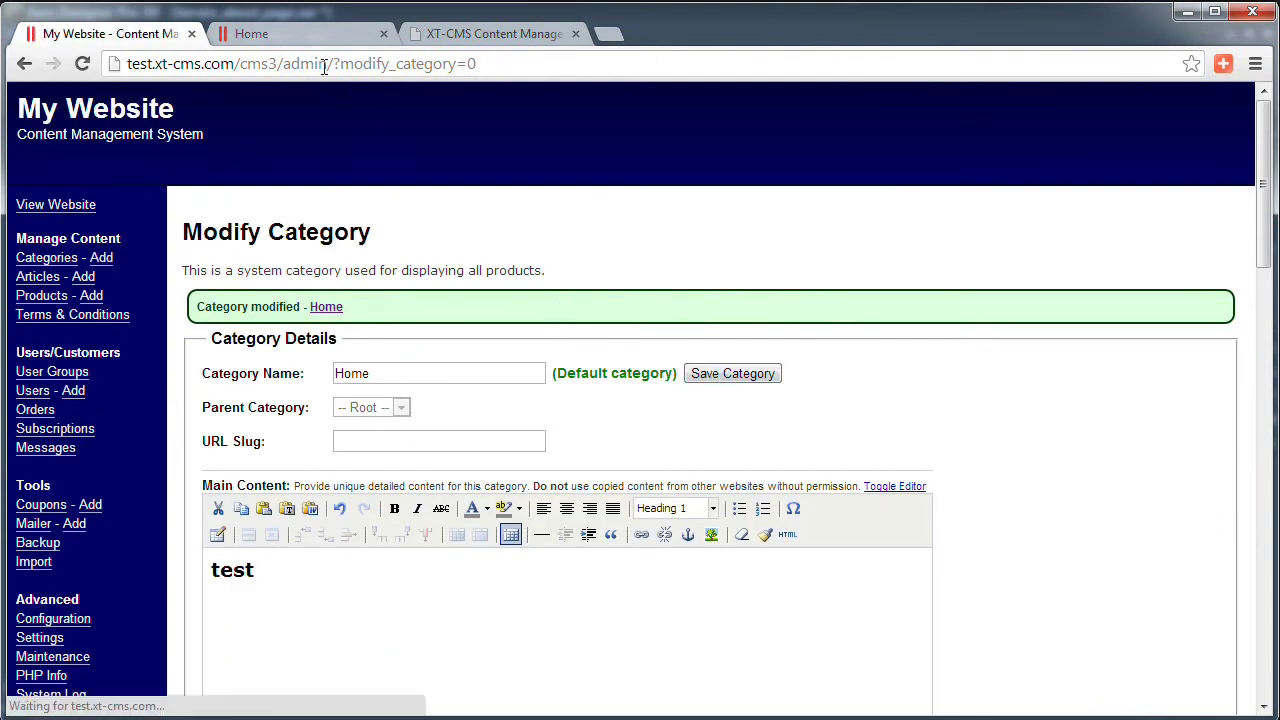
pyautogui.hotkey('ctrl', 'Tab')
pyautogui.press('F5')
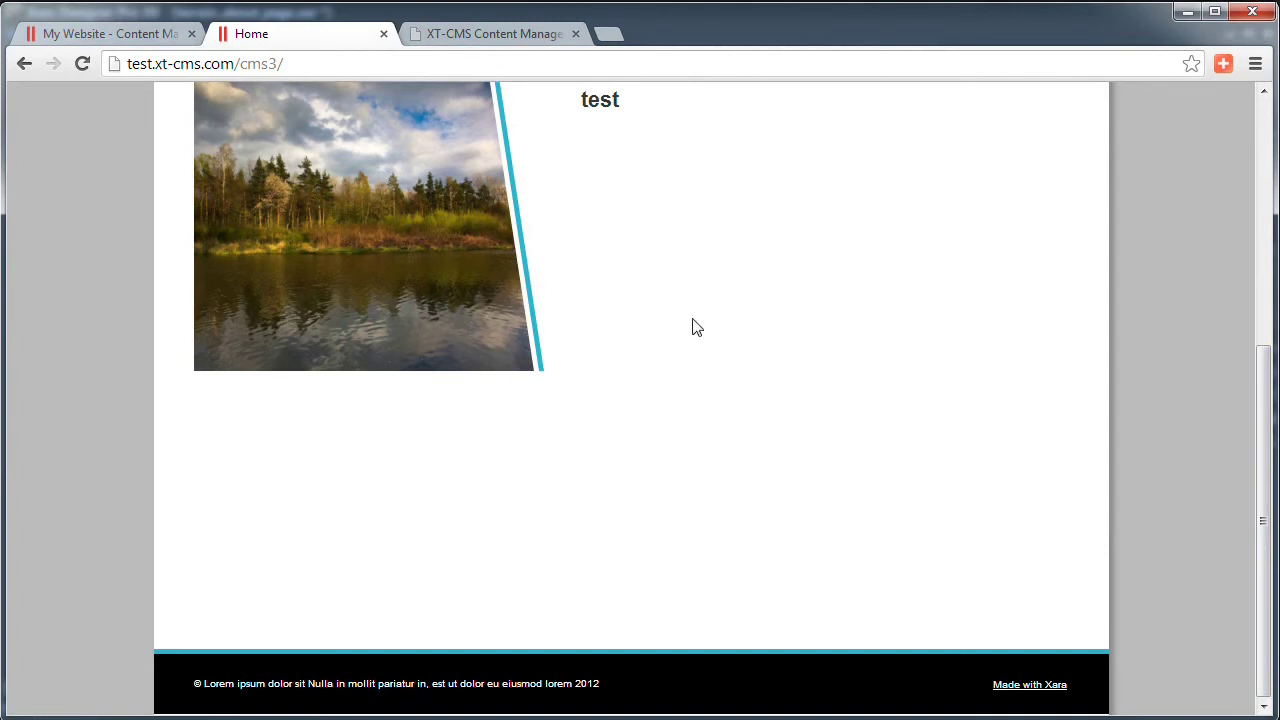
# Select the test heading in the editor, paste then undo the Footer Start/End text, and go back to Xara
pyautogui.click(110, 33)
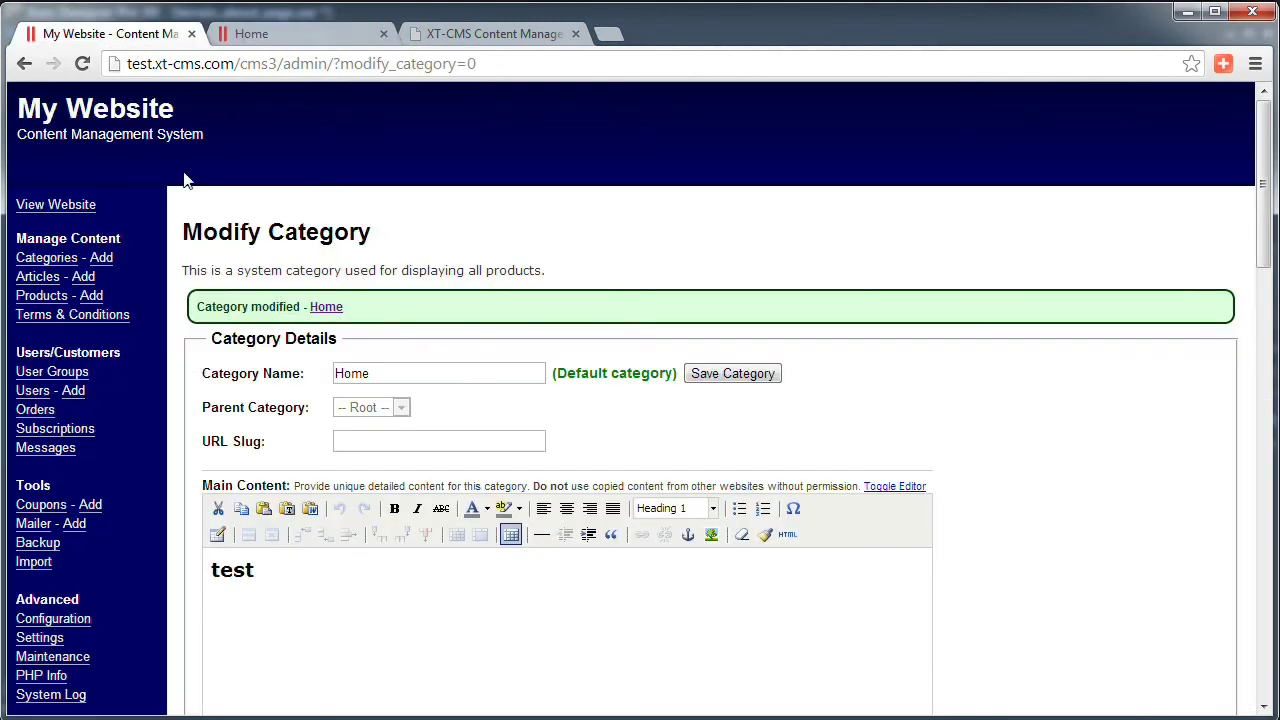
pyautogui.scroll(-2, 257, 435)
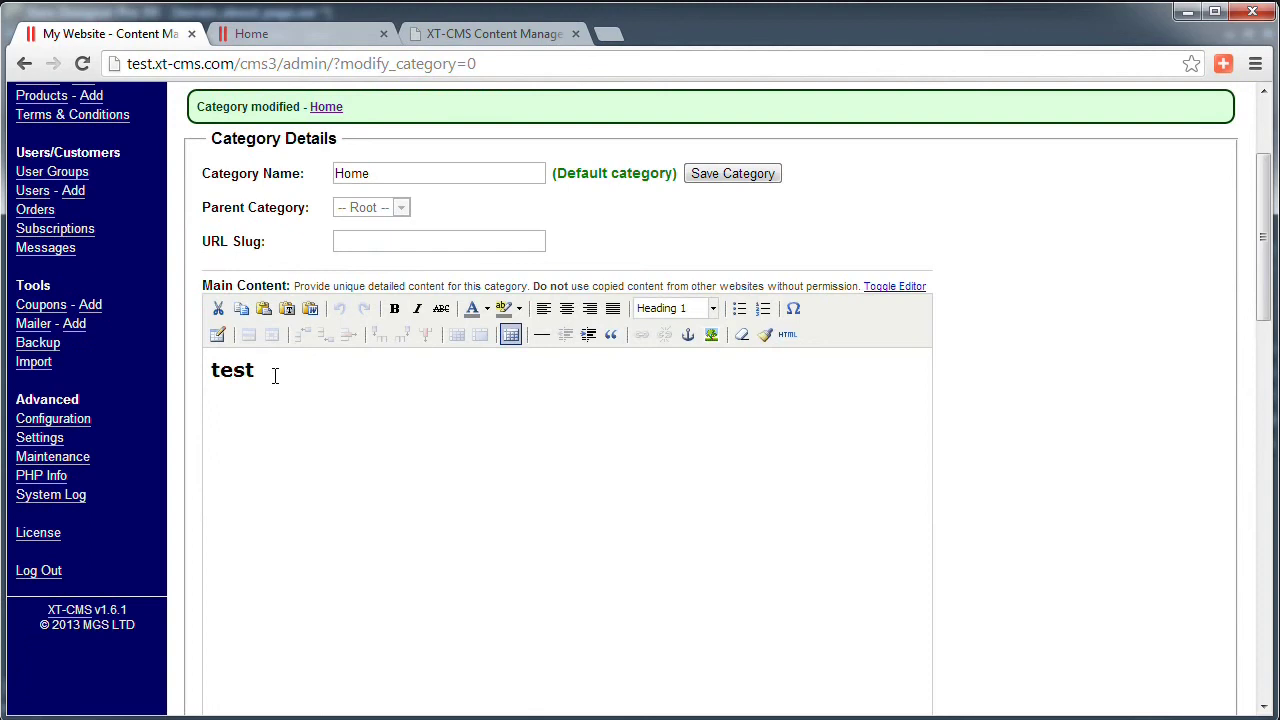
pyautogui.moveTo(275, 375); pyautogui.dragTo(140, 371)
pyautogui.write('Footer Start Footer End')
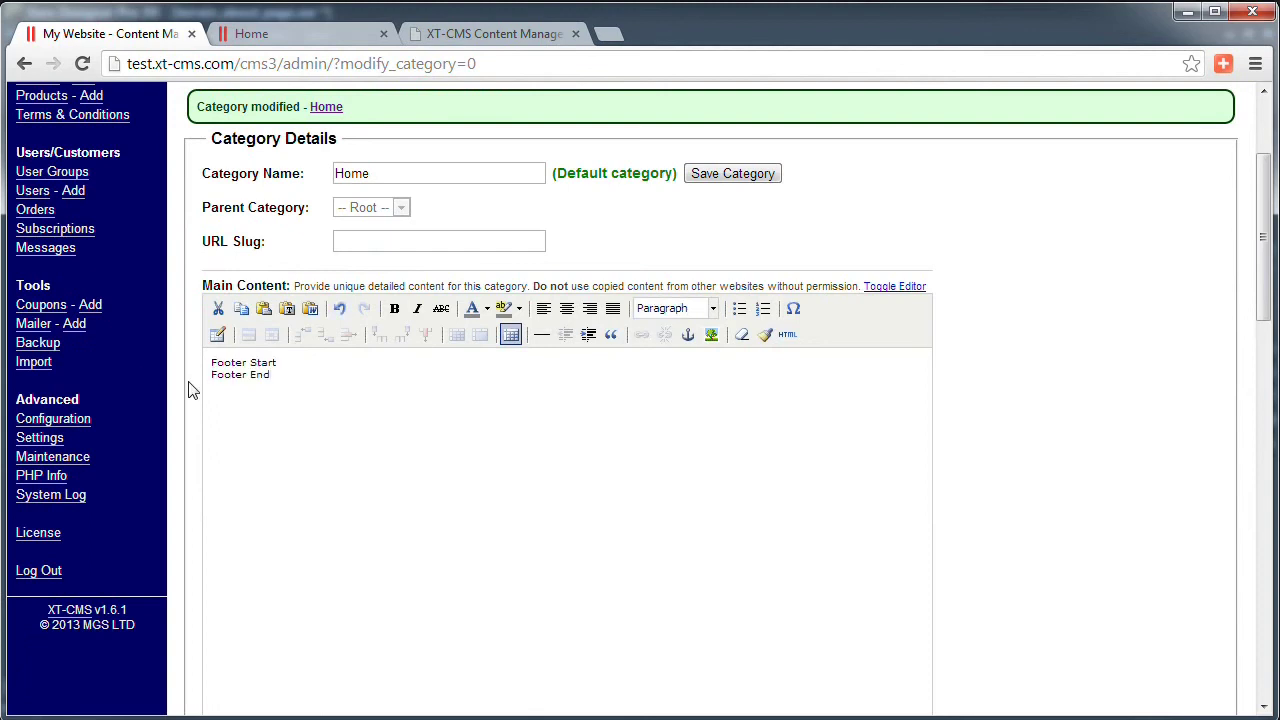
pyautogui.hotkey('ctrl', 'z')
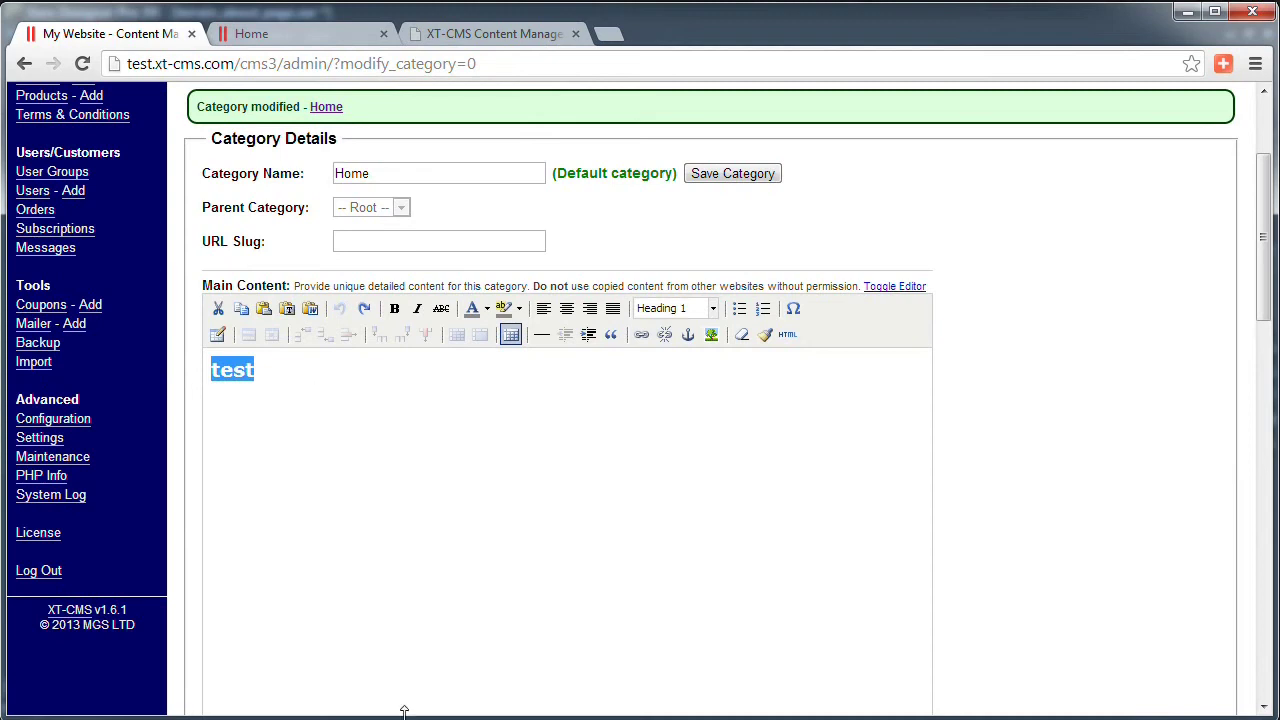
pyautogui.hotkey('alt', 'Tab')
# Copy the About column's Lorem Ipsum paragraphs from 'Nulla dolore' onward and paste them over the test heading
pyautogui.hotkey('ctrl', 'v')
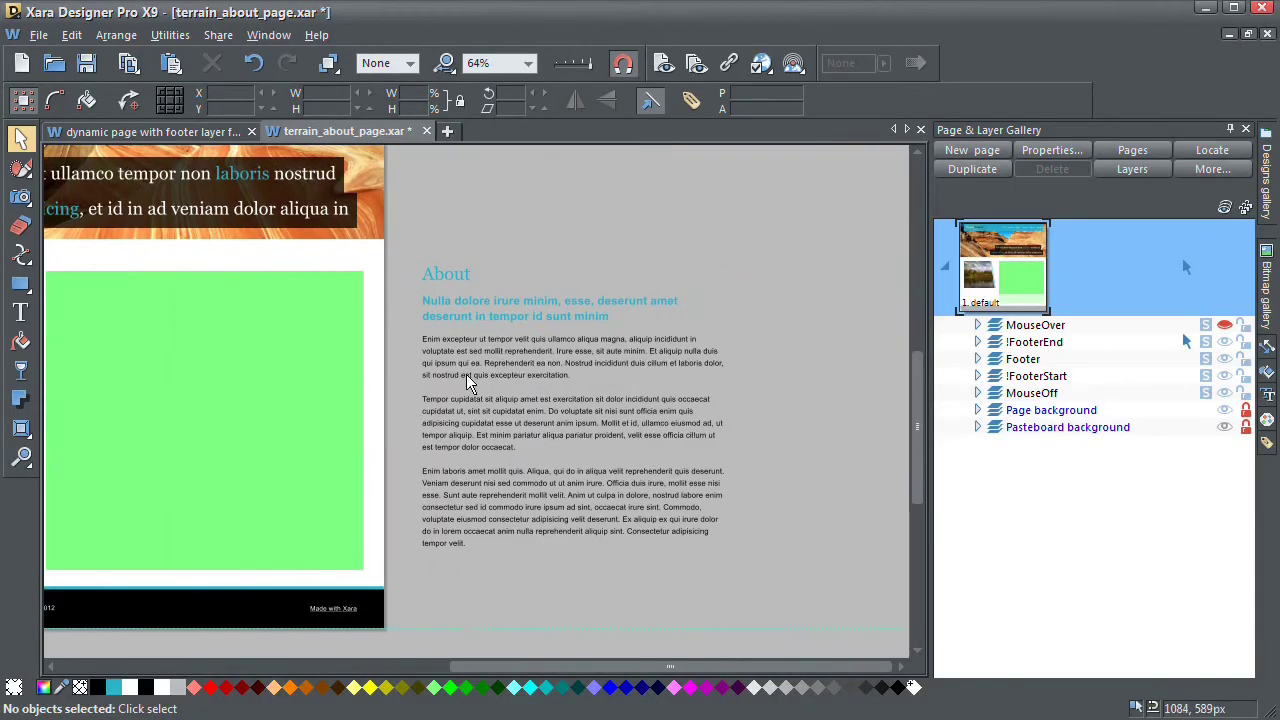
pyautogui.click(20, 313)
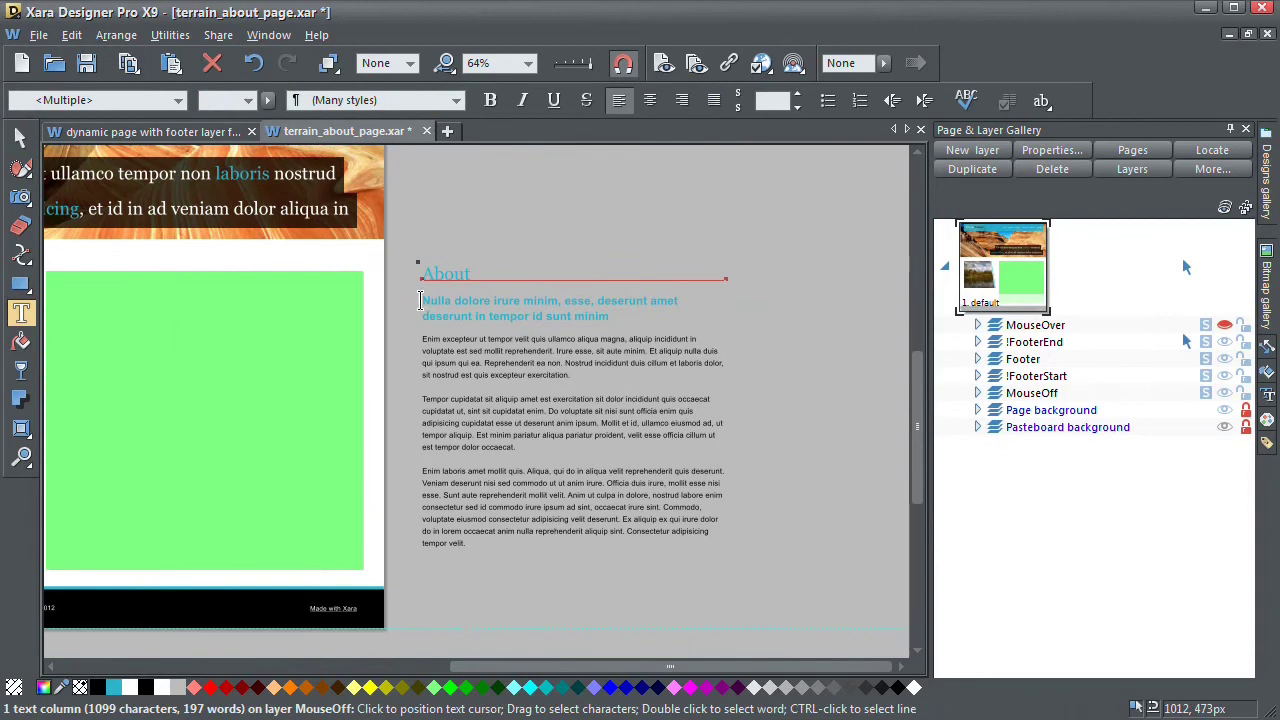
pyautogui.moveTo(422, 300); pyautogui.dragTo(468, 543)
pyautogui.hotkey('ctrl', 'c')
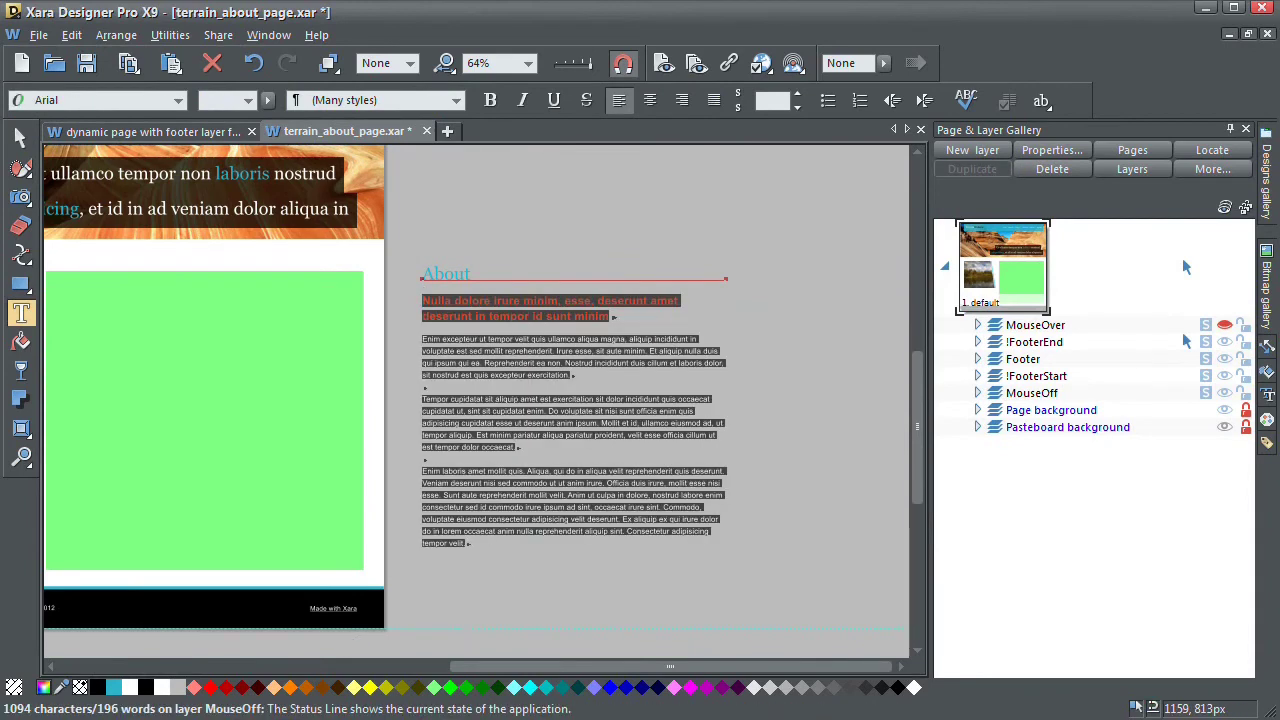
pyautogui.hotkey('alt', 'Tab')
pyautogui.hotkey('ctrl', 'v')
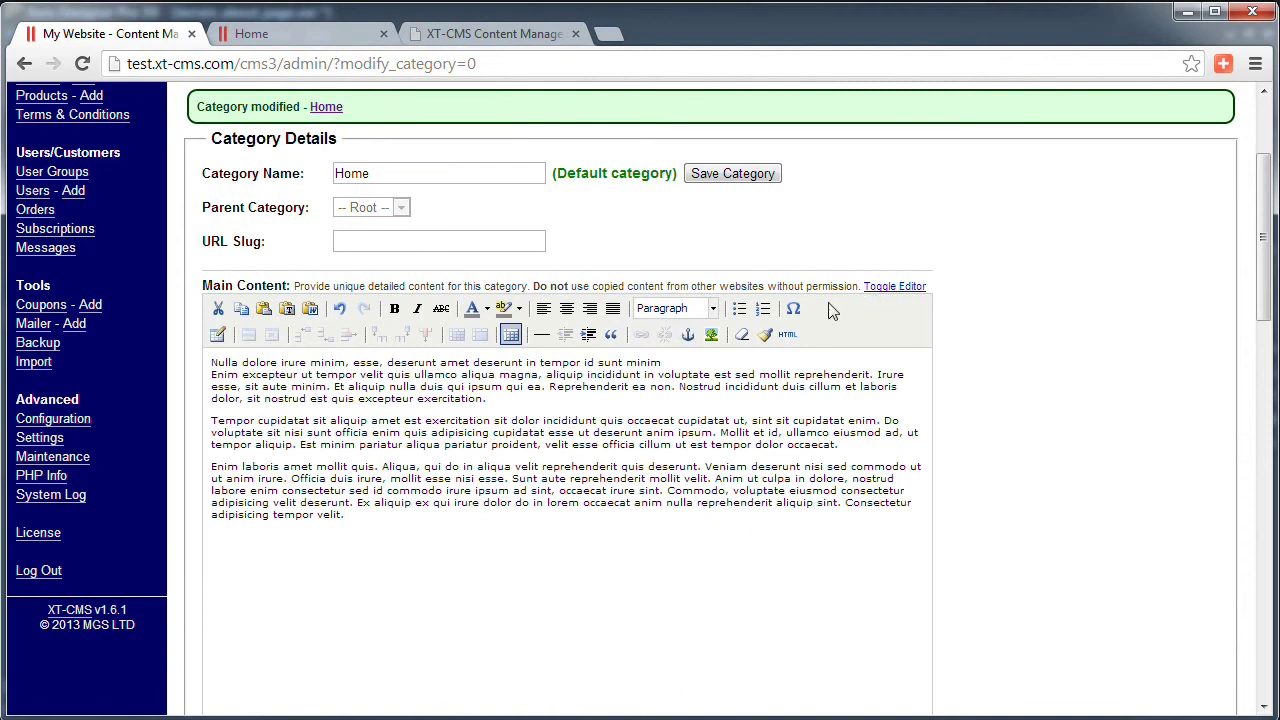
# Paste additional copies of the Lorem Ipsum paragraphs after the content and save the Home category
pyautogui.click(788, 335)
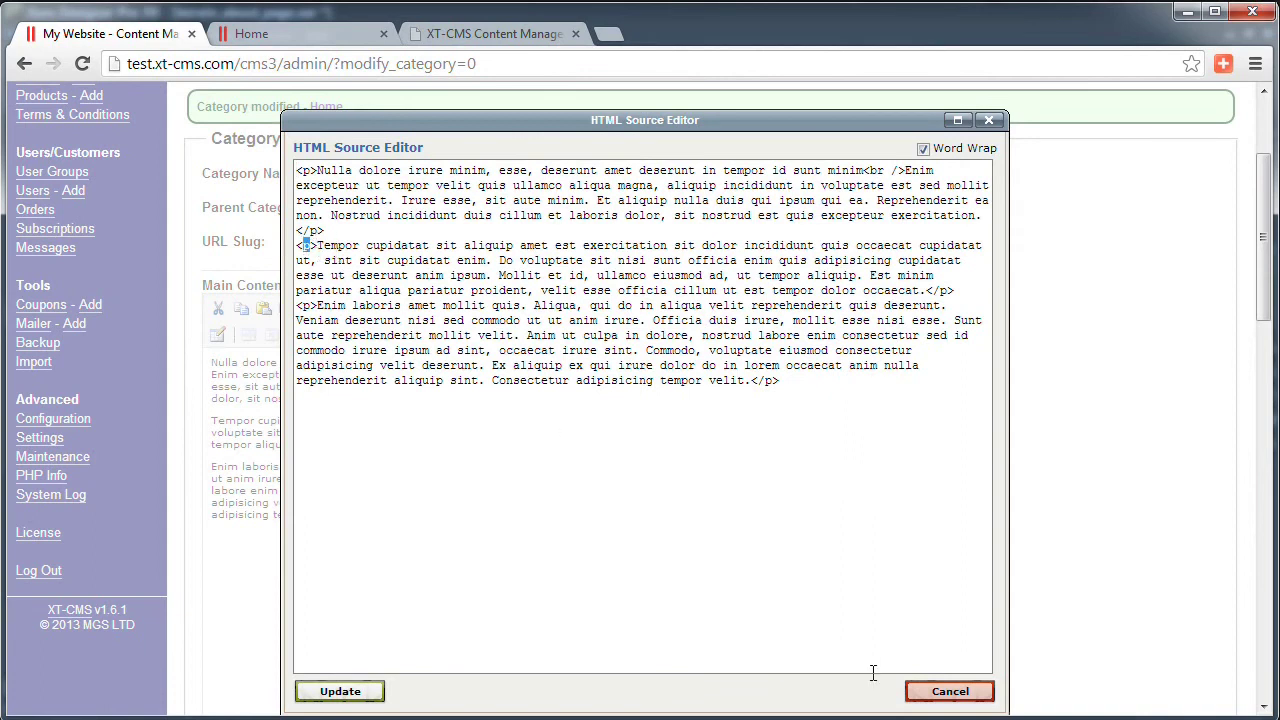
pyautogui.click(978, 692)
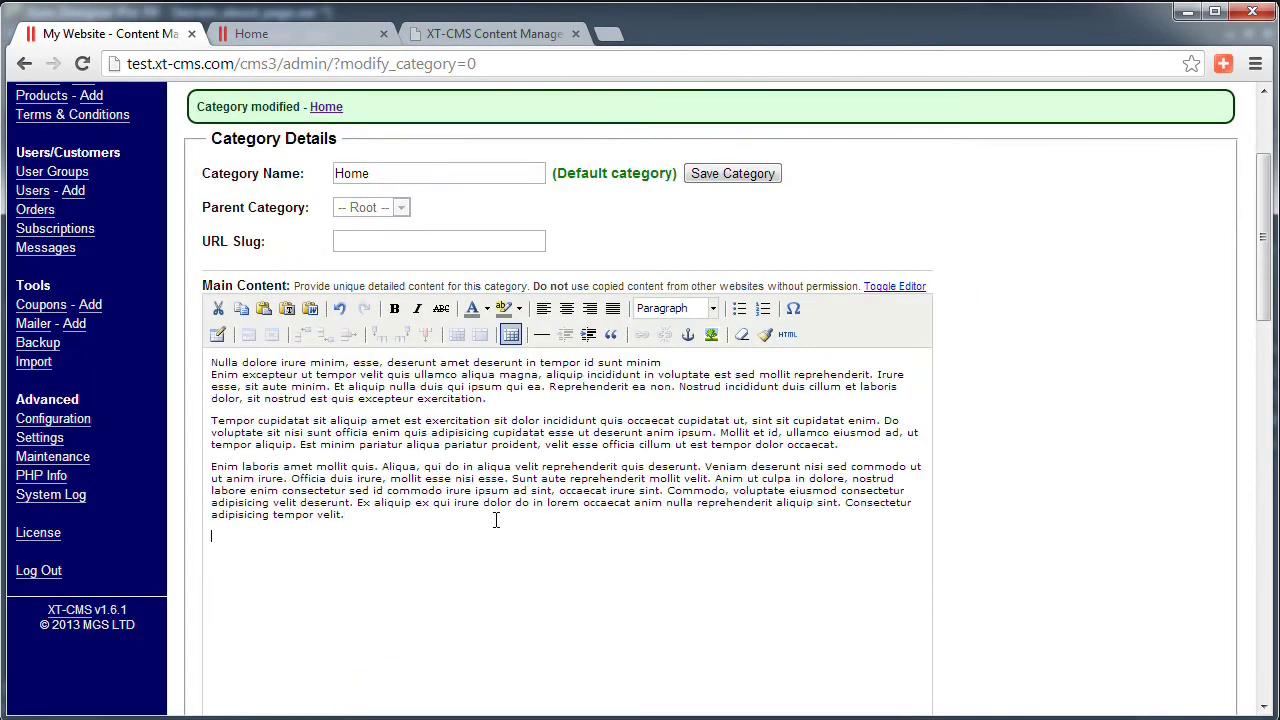
pyautogui.hotkey('ctrl', 'v')
pyautogui.hotkey('ctrl', 'v')
pyautogui.hotkey('ctrl', 'v')
pyautogui.hotkey('ctrl', 'v')
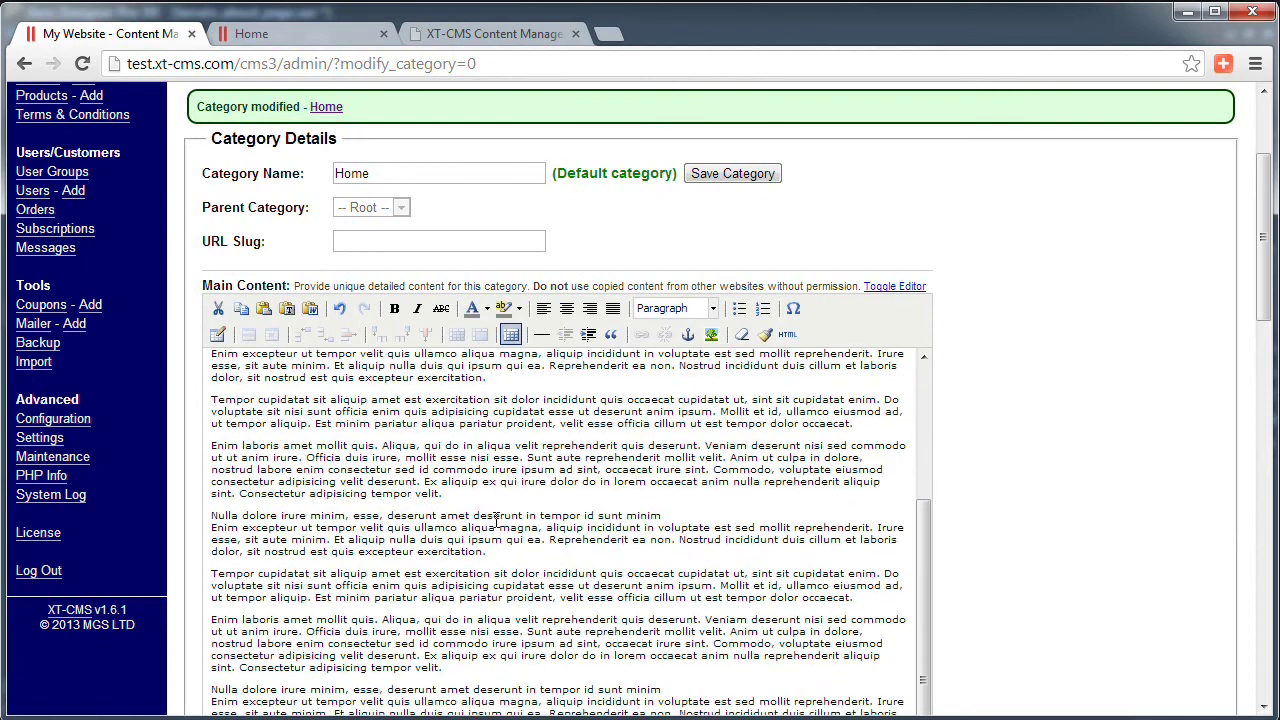
pyautogui.scroll(-5, 496, 520)
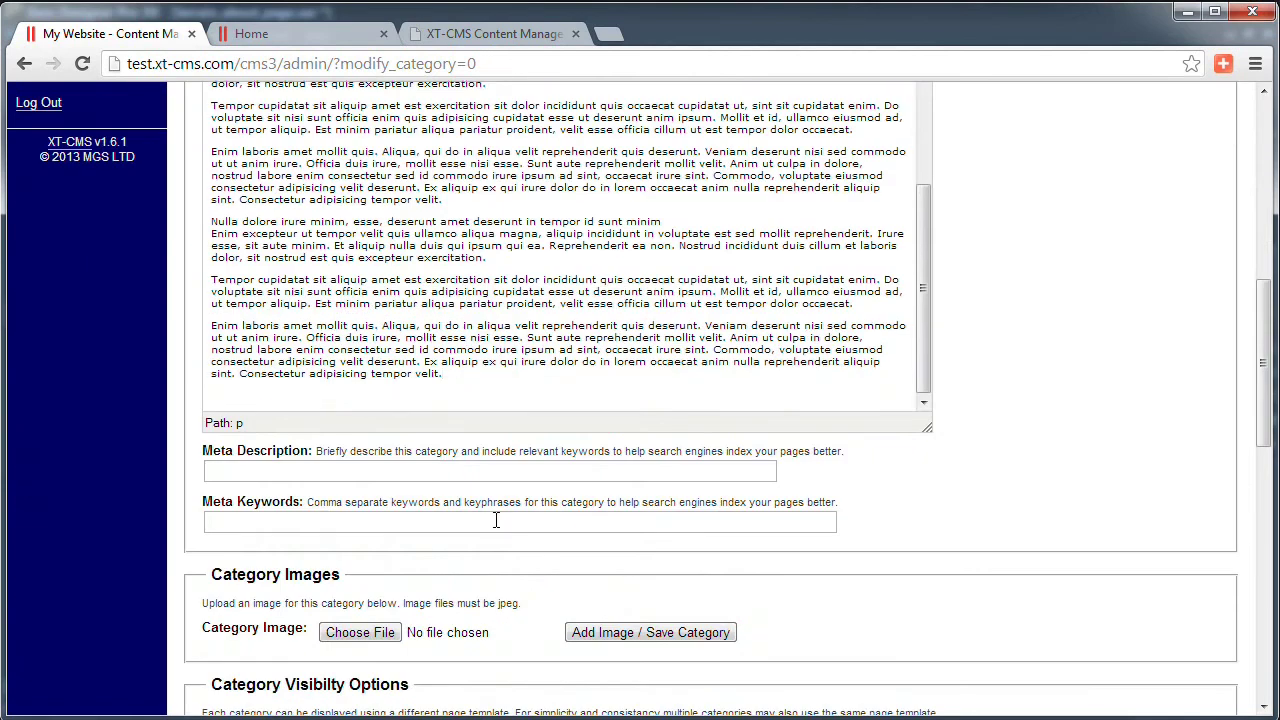
pyautogui.scroll(4, 918, 332)
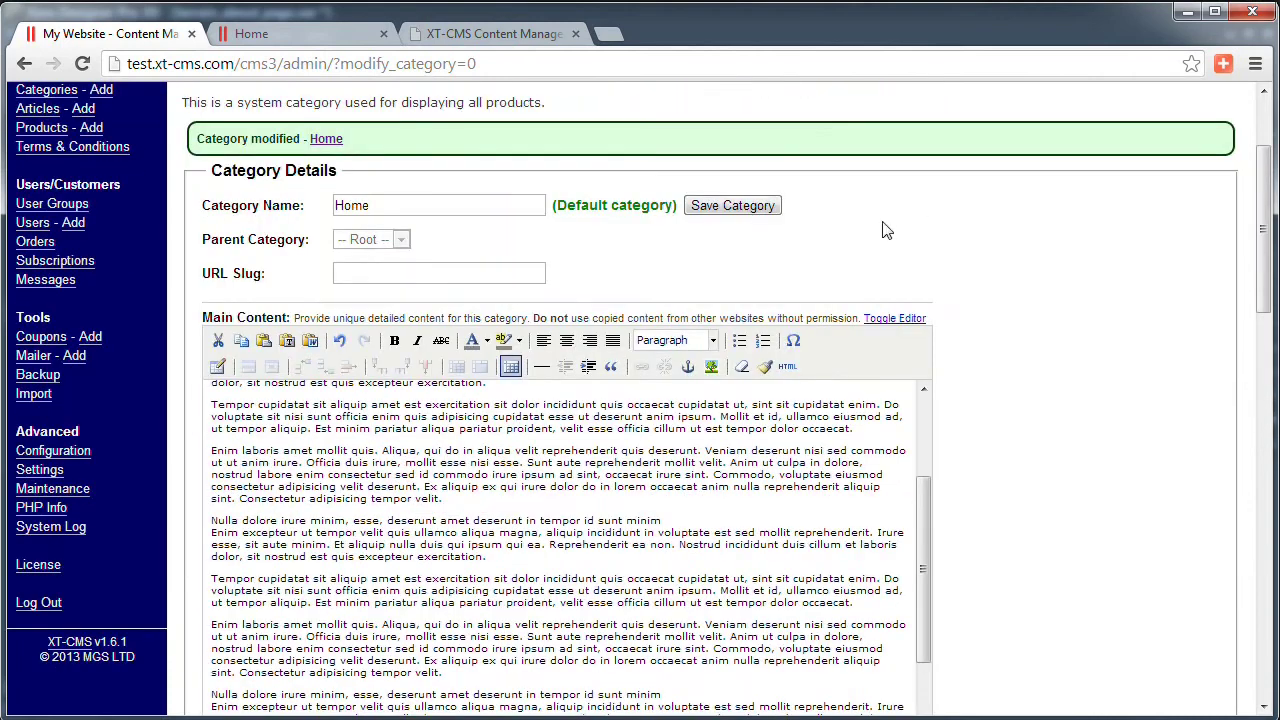
pyautogui.click(749, 206)
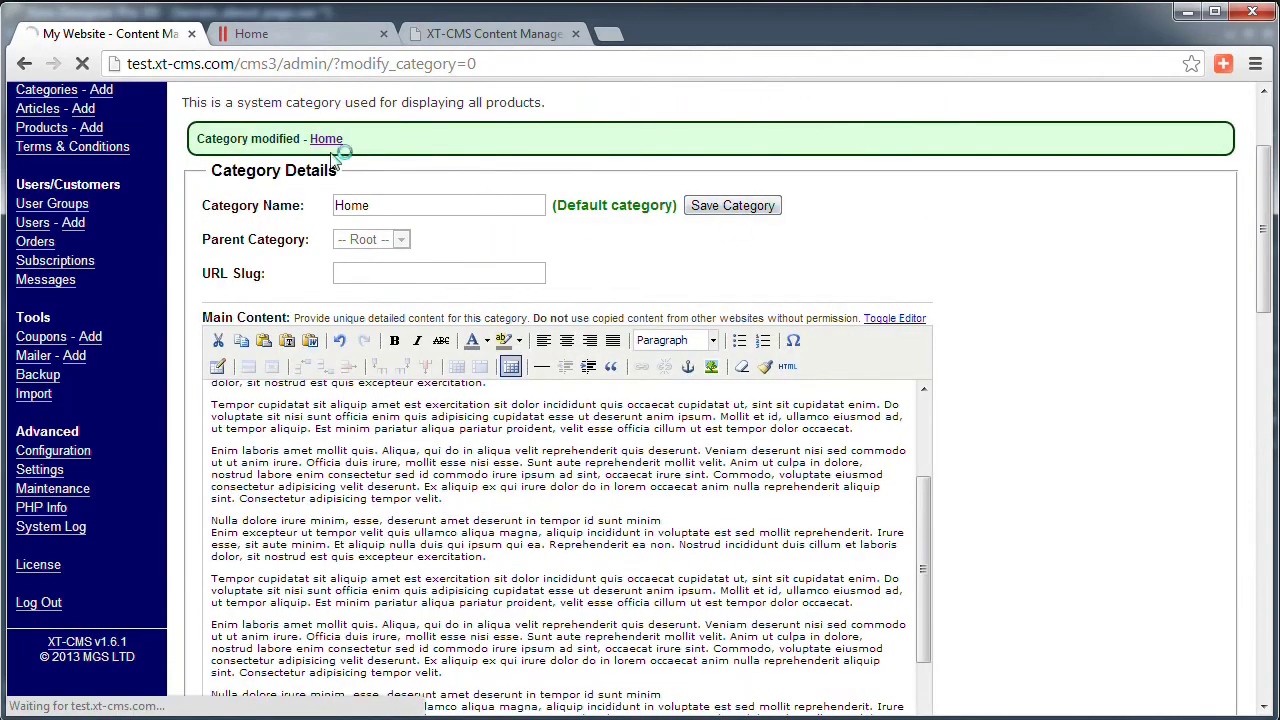
pyautogui.click(282, 34)
# Reload the live XT-CMS Home page and scroll to the black footer below the Lorem Ipsum paragraphs
pyautogui.scroll(1, 649, 304)
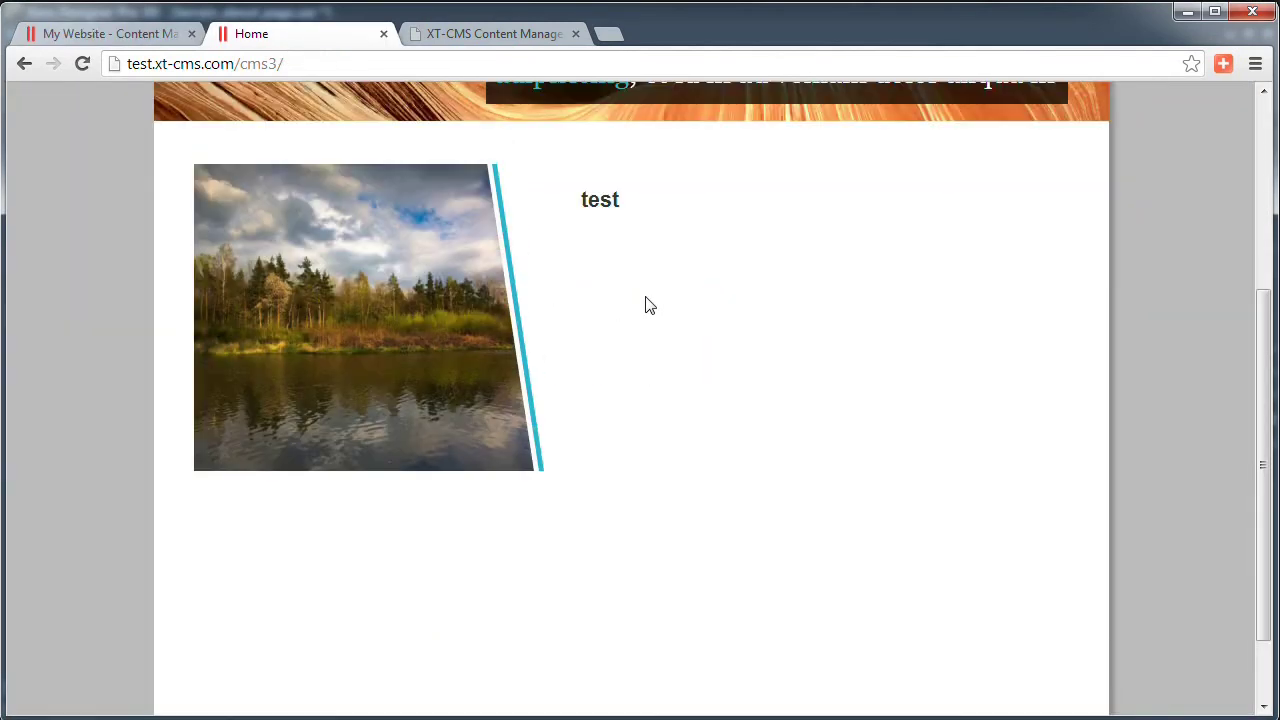
pyautogui.press('F5')
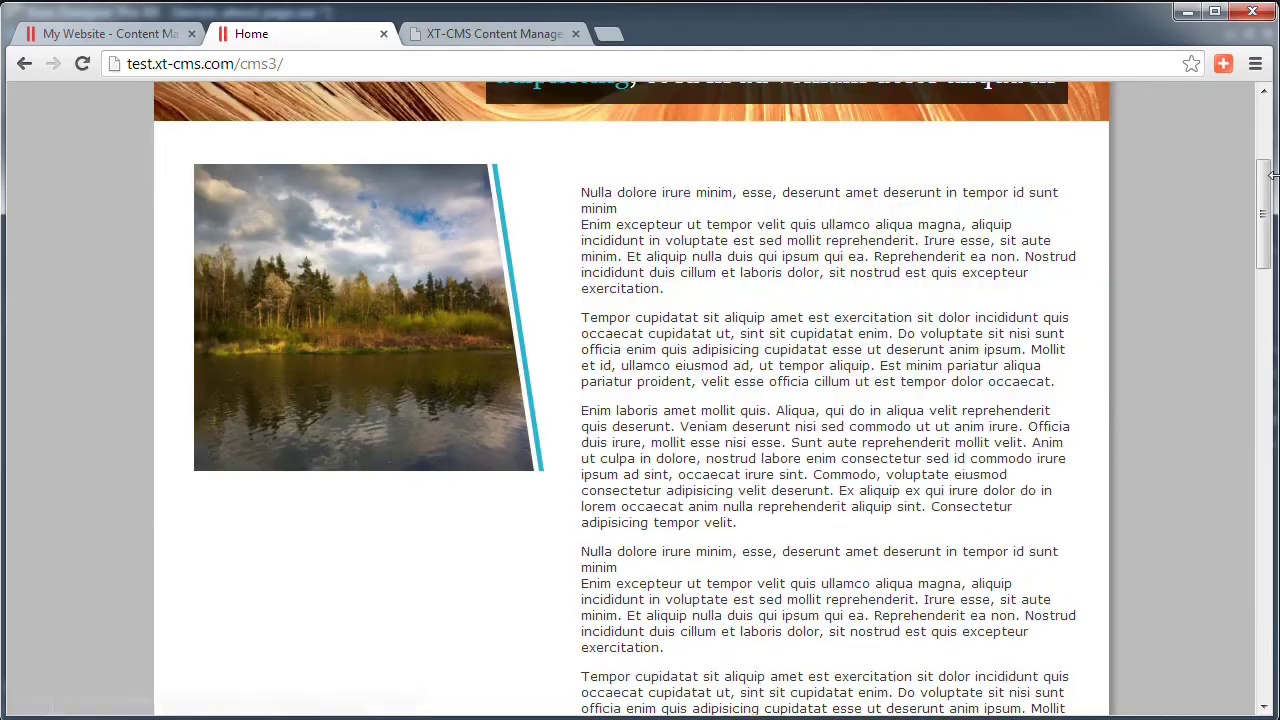
pyautogui.moveTo(1272, 175); pyautogui.dragTo(1258, 634)
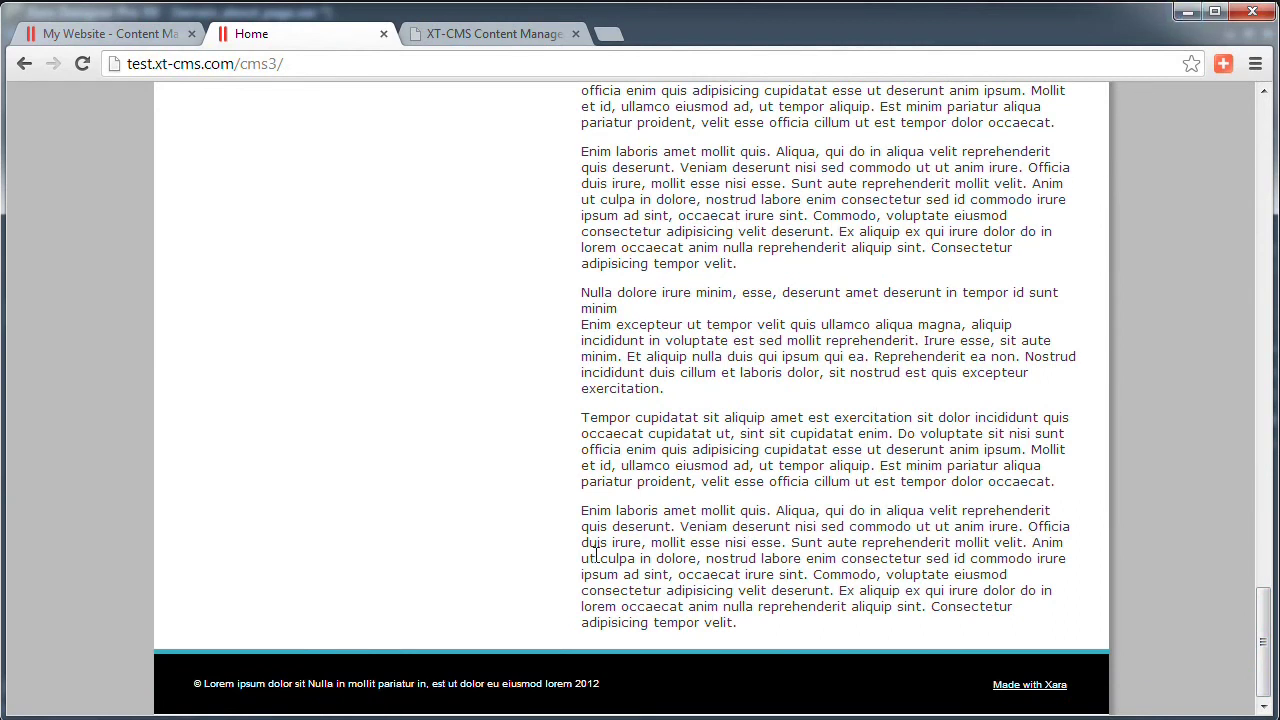
pyautogui.hotkey('alt', 'Tab')
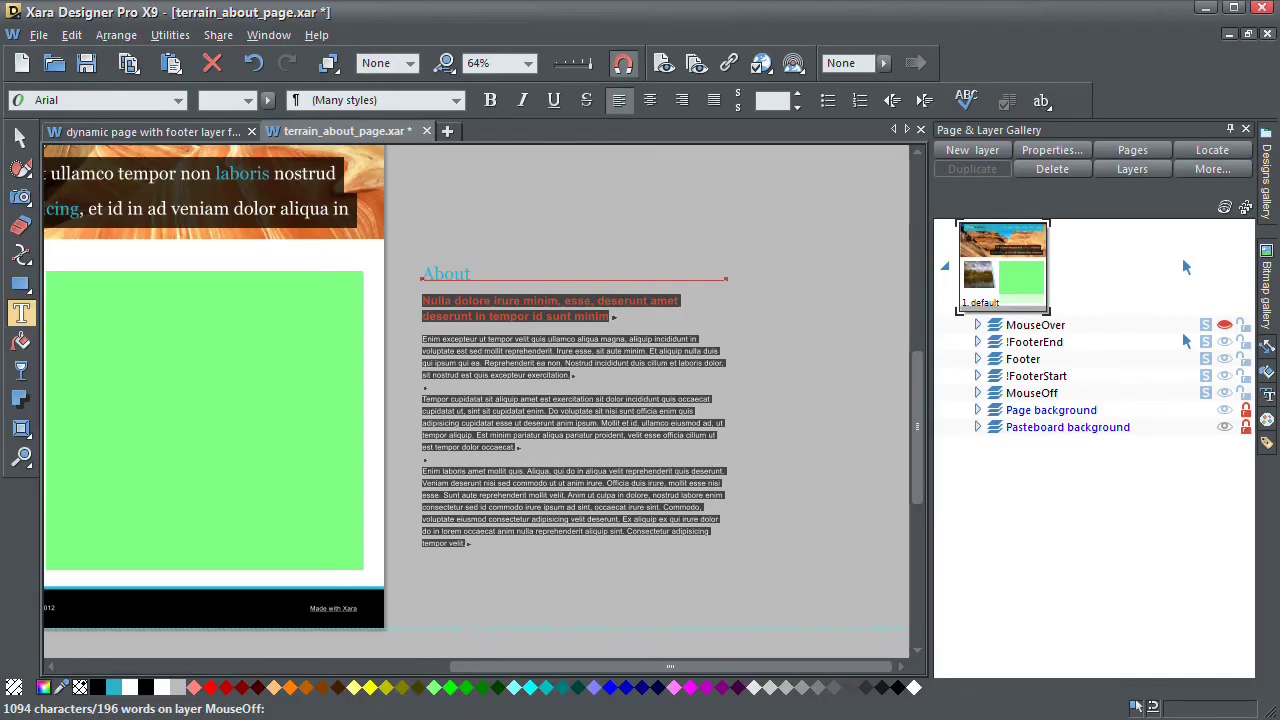
pyautogui.moveTo(234, 374); pyautogui.dragTo(486, 371)
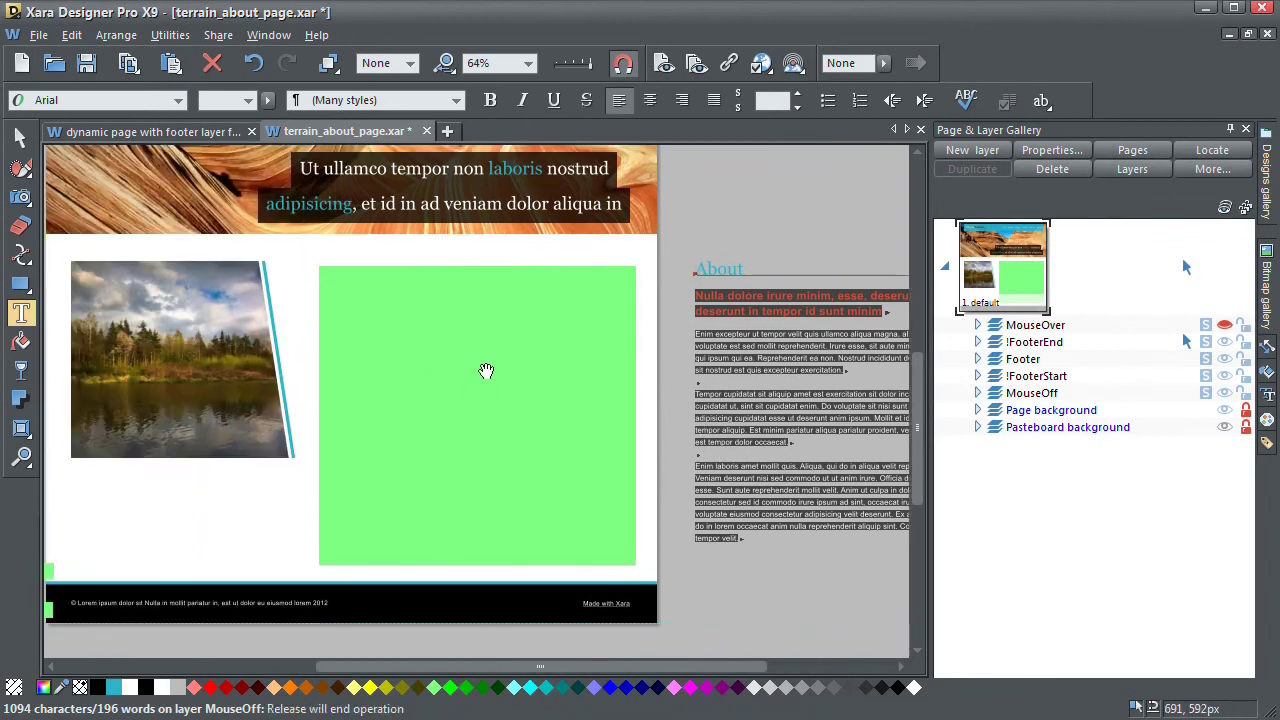
pyautogui.click(20, 137)
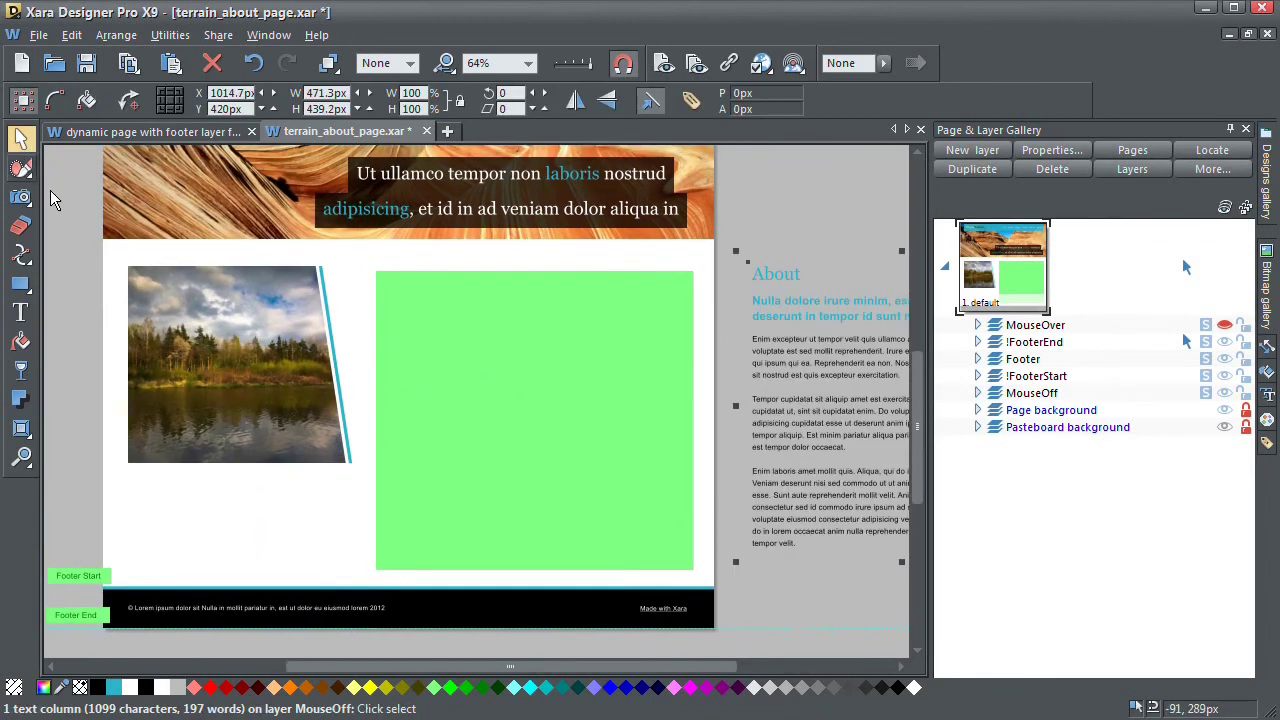
pyautogui.click(55, 200)
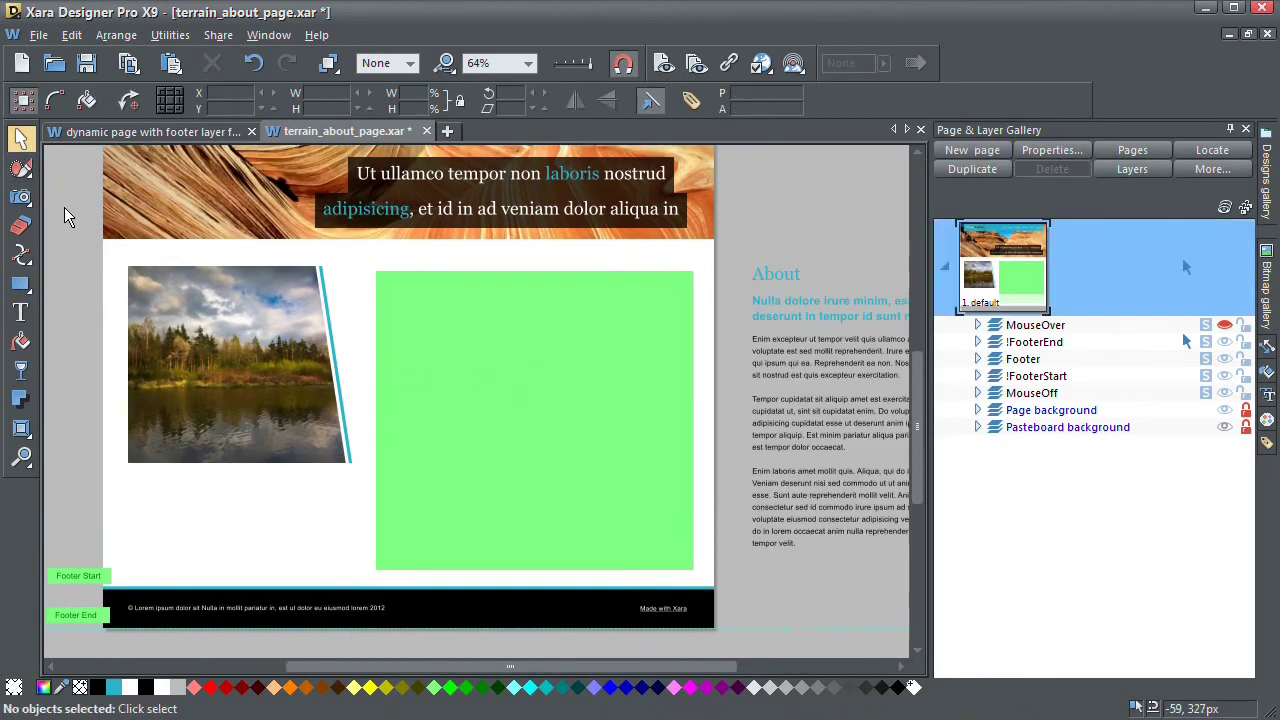
pyautogui.click(490, 364)
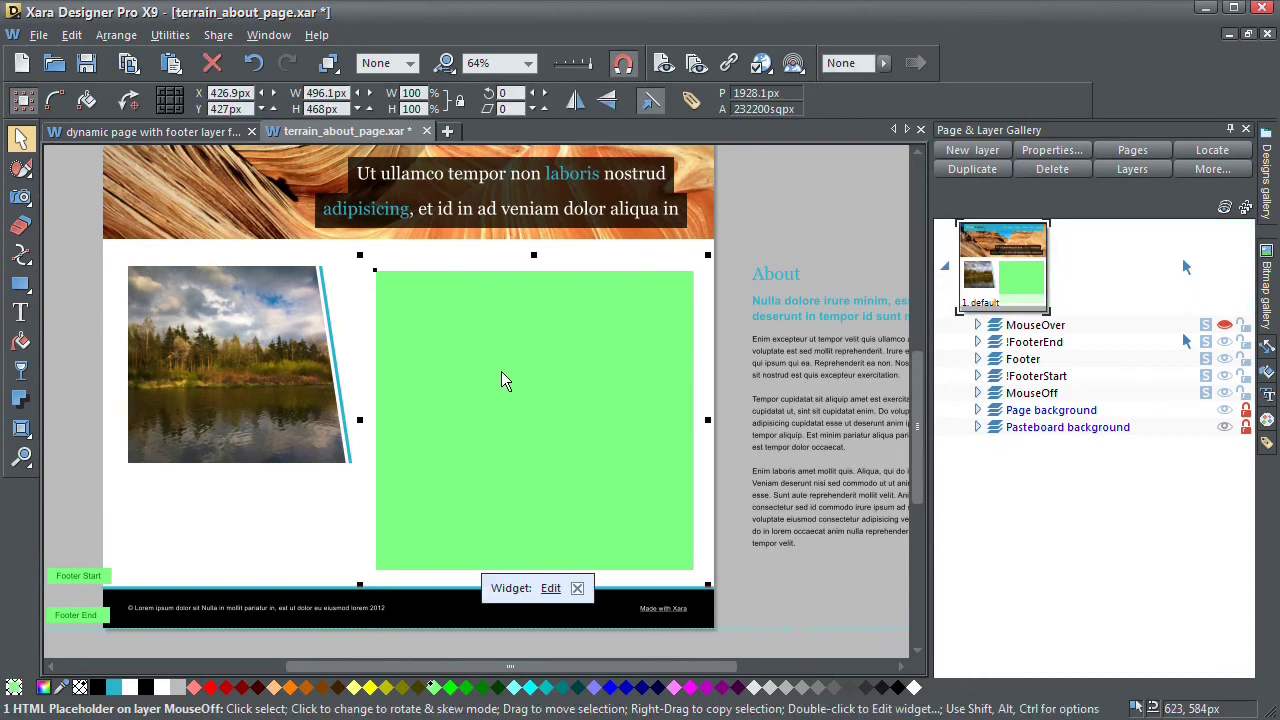
pyautogui.moveTo(501, 371); pyautogui.dragTo(558, 368)
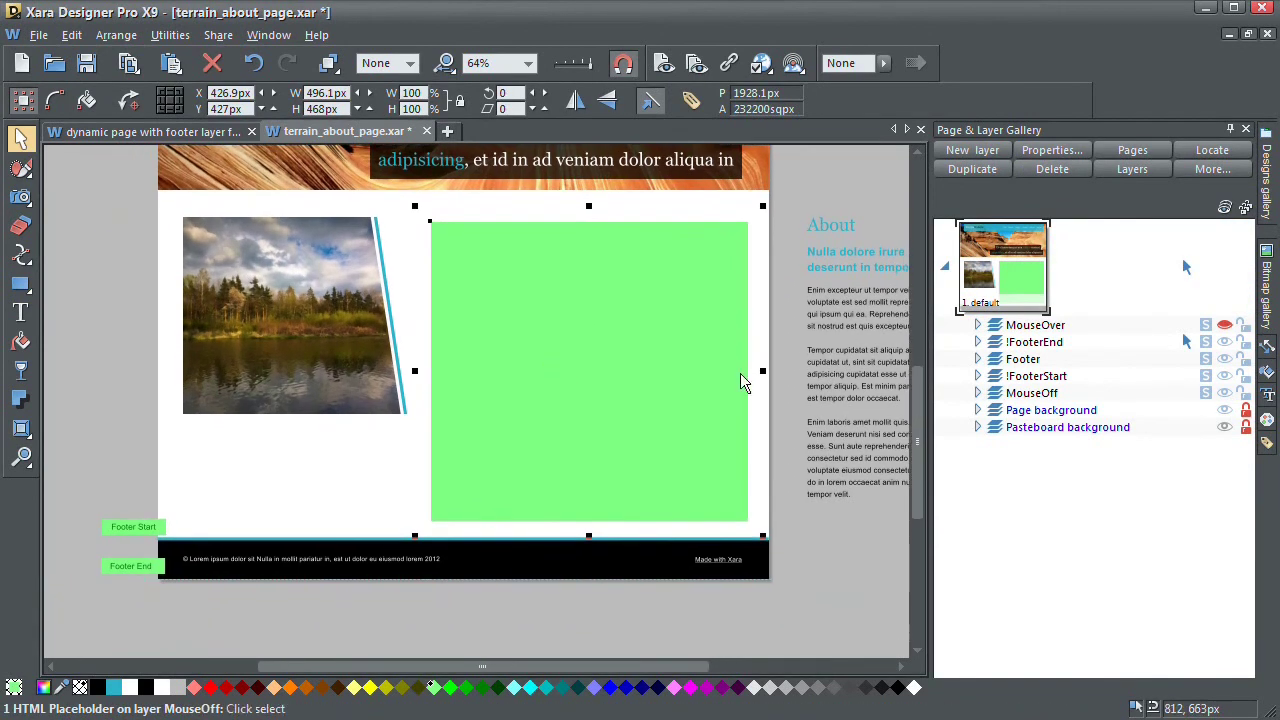
pyautogui.click(1022, 360)
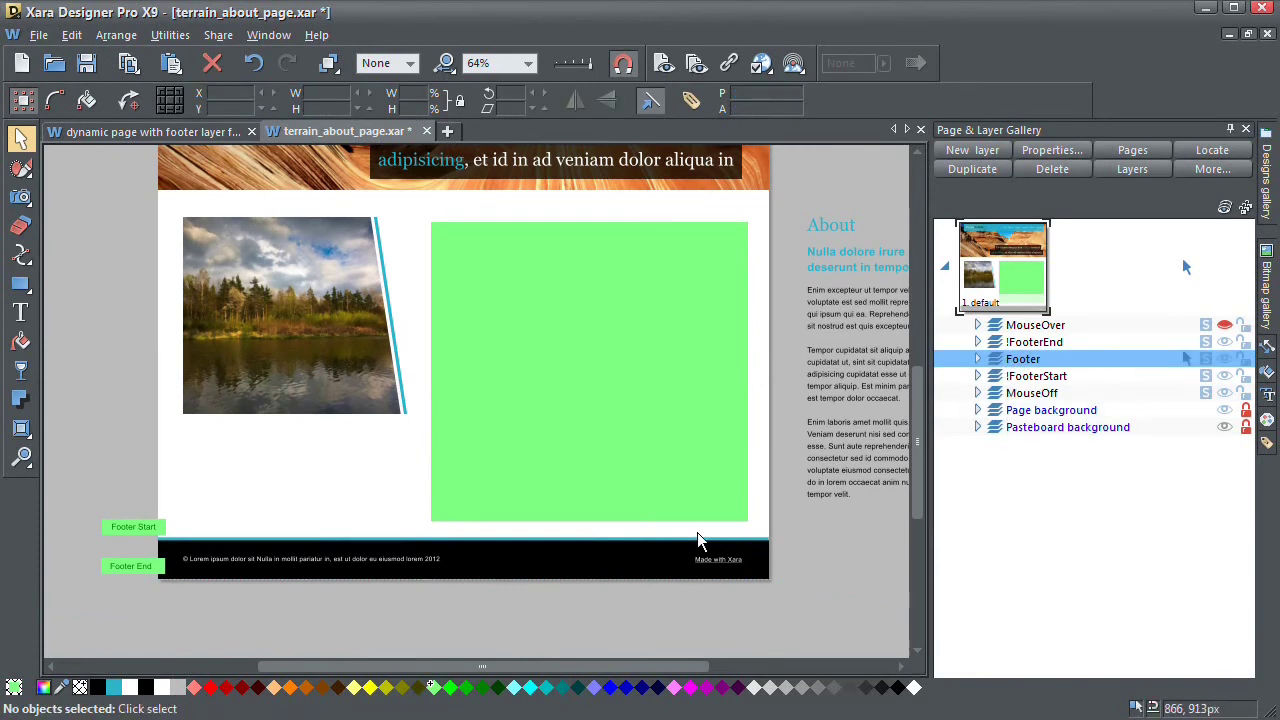
pyautogui.click(977, 359)
pyautogui.click(977, 359)
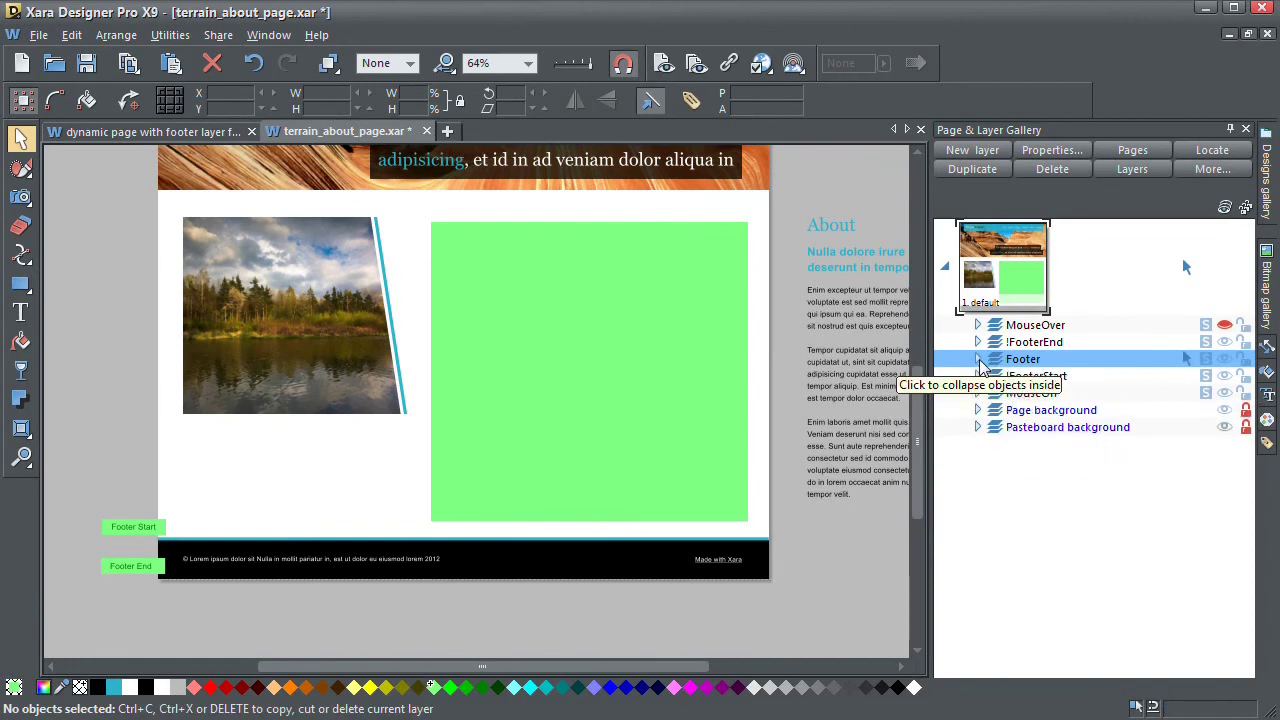
pyautogui.click(636, 560)
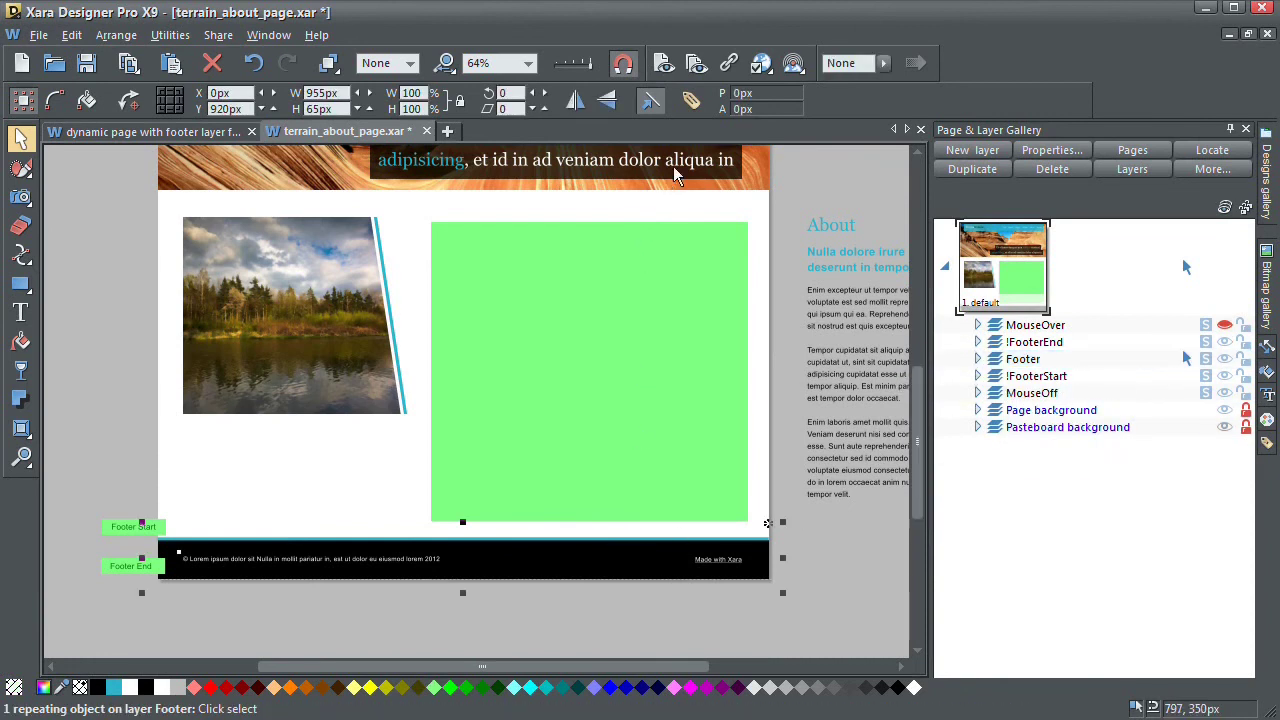
pyautogui.click(692, 100)
pyautogui.click(478, 345)
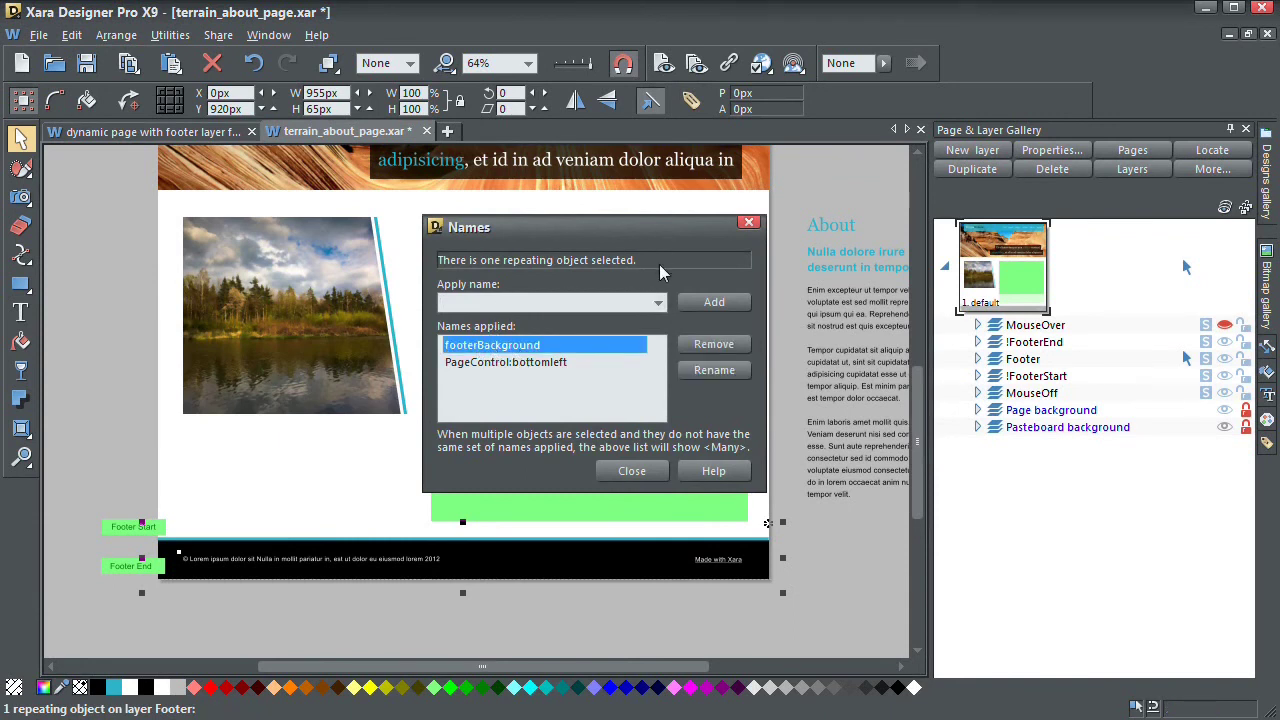
pyautogui.click(631, 471)
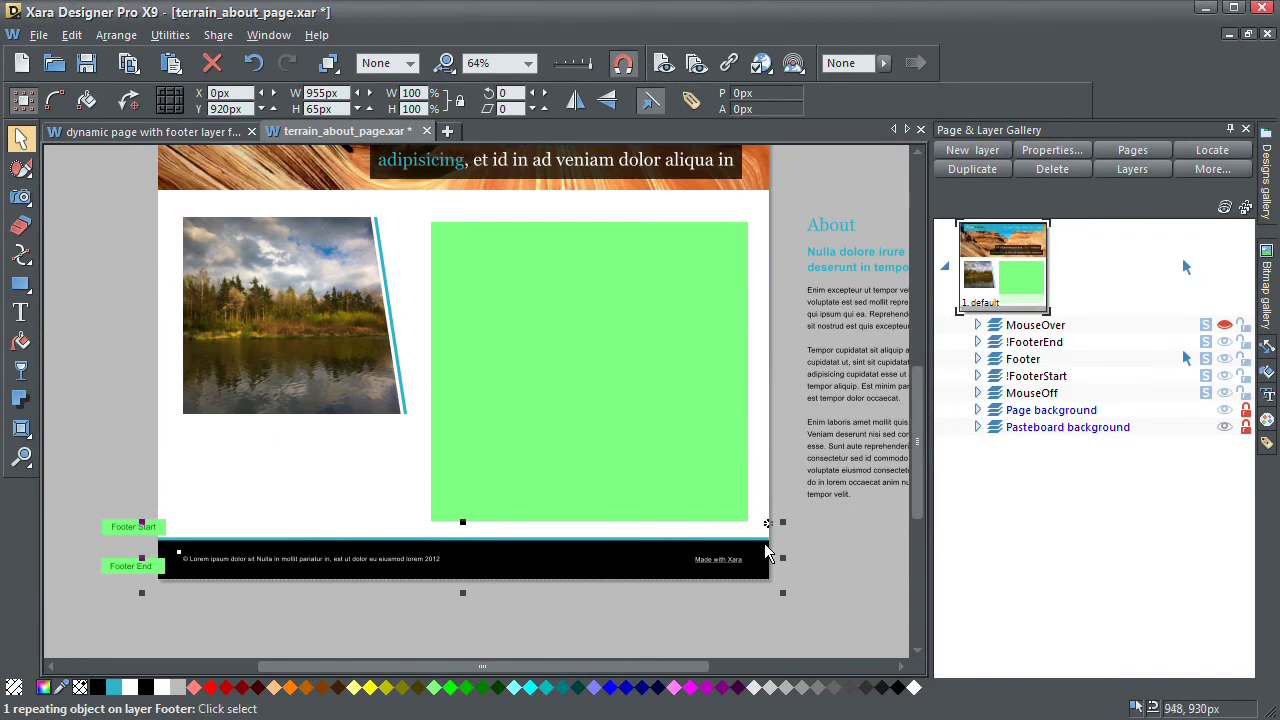
pyautogui.click(123, 494)
pyautogui.hscroll(-2, 240, 508)
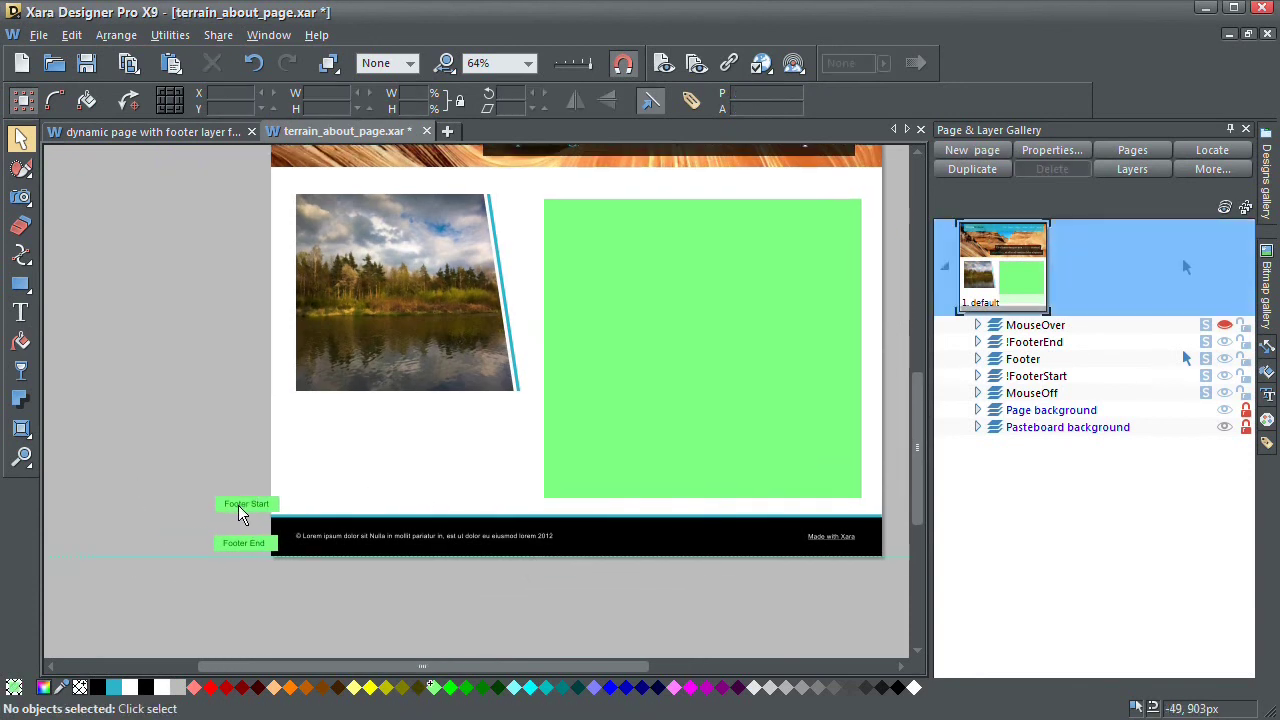
pyautogui.click(245, 503)
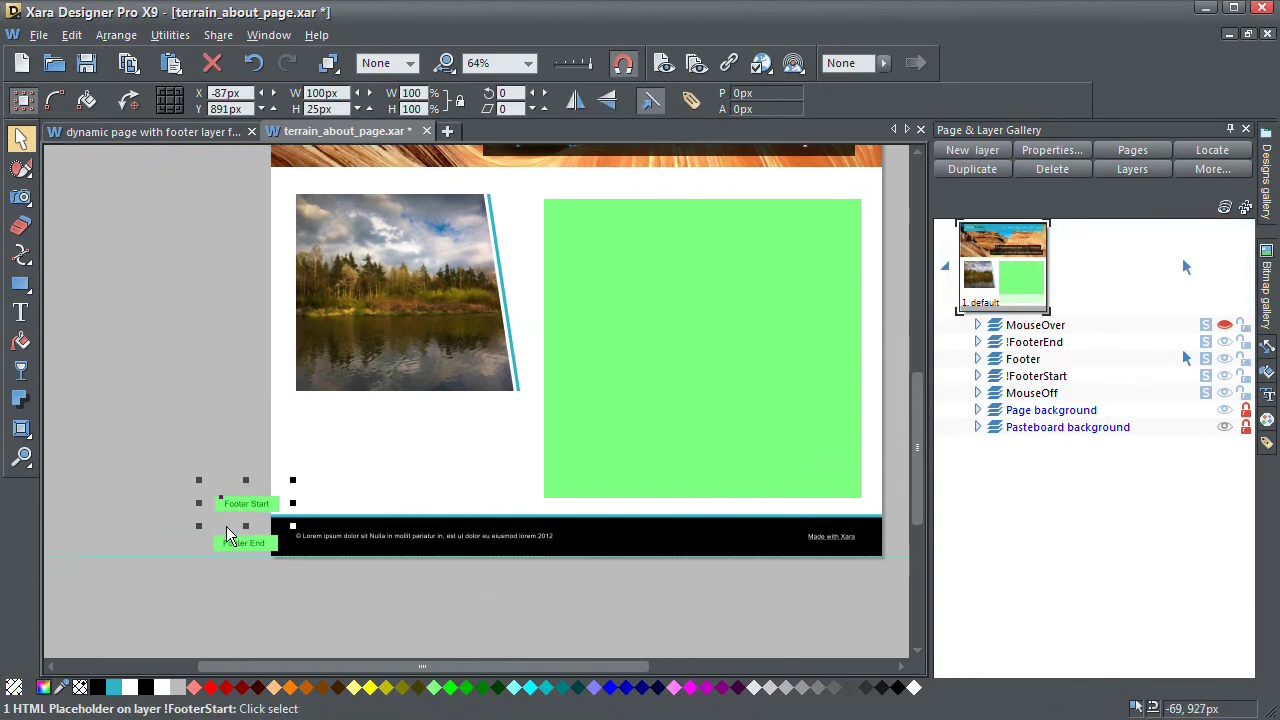
pyautogui.click(191, 130)
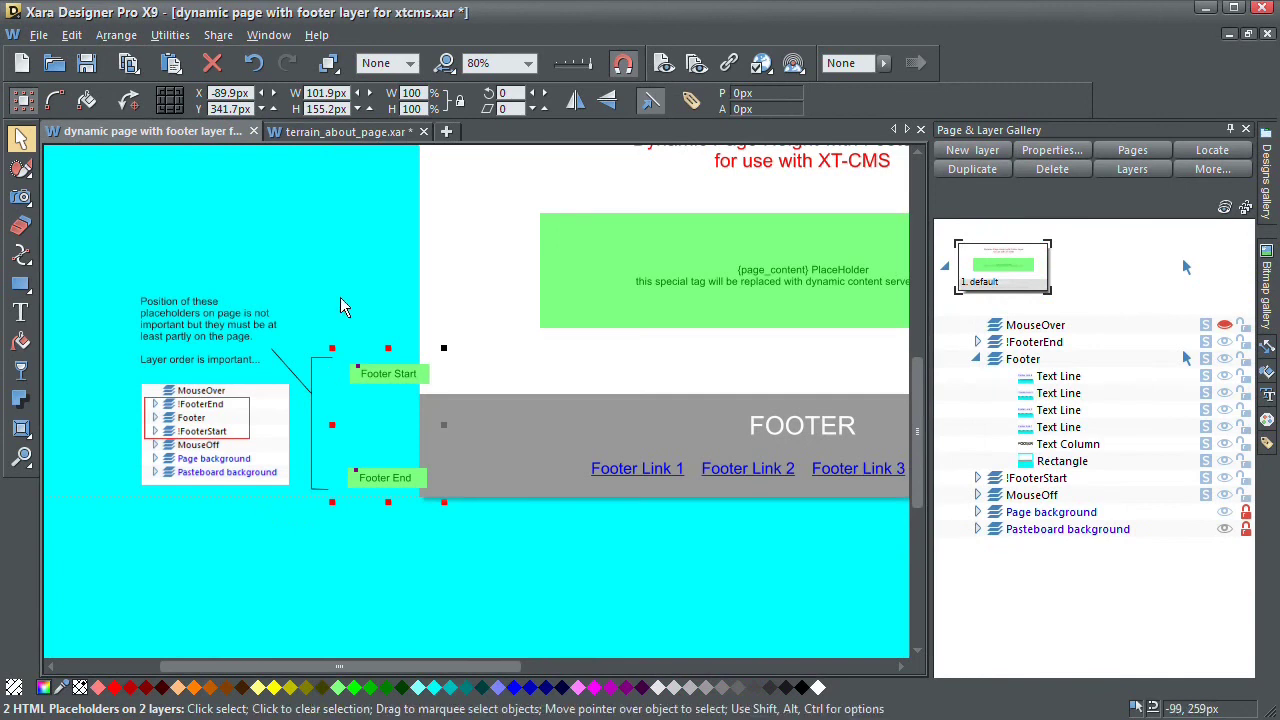
pyautogui.click(330, 131)
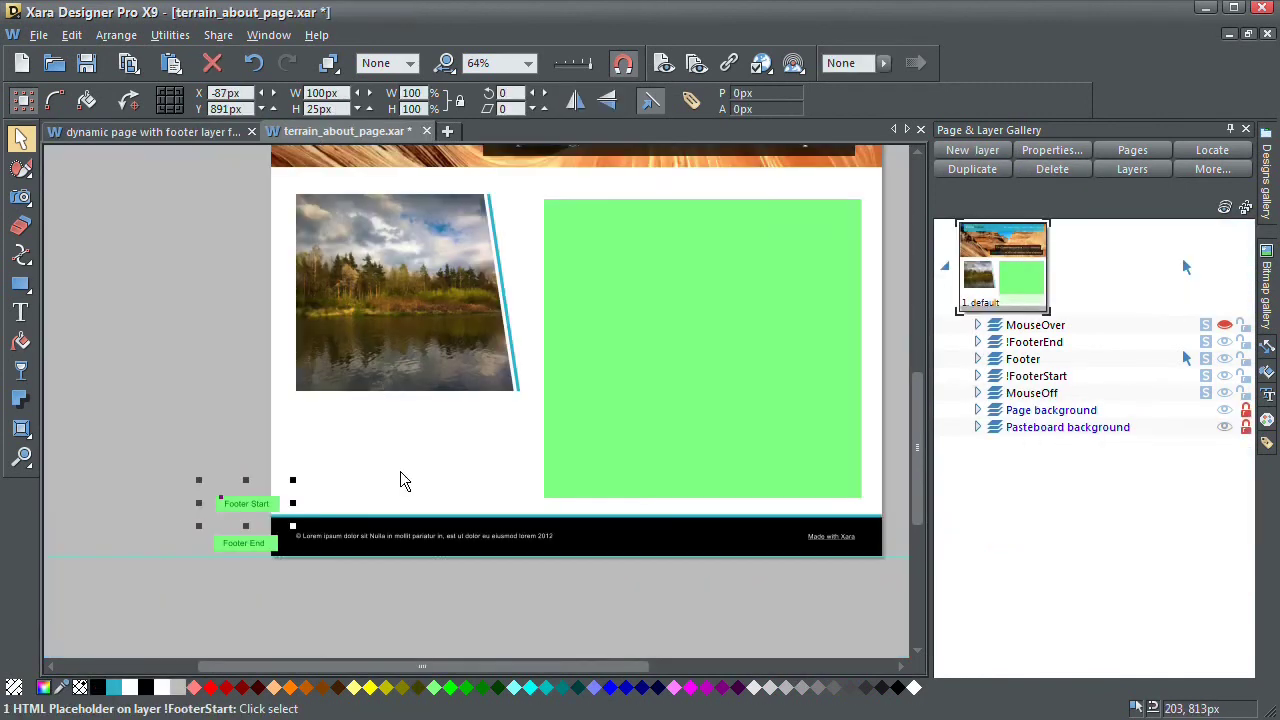
pyautogui.click(186, 518)
pyautogui.scroll(3, 251, 531)
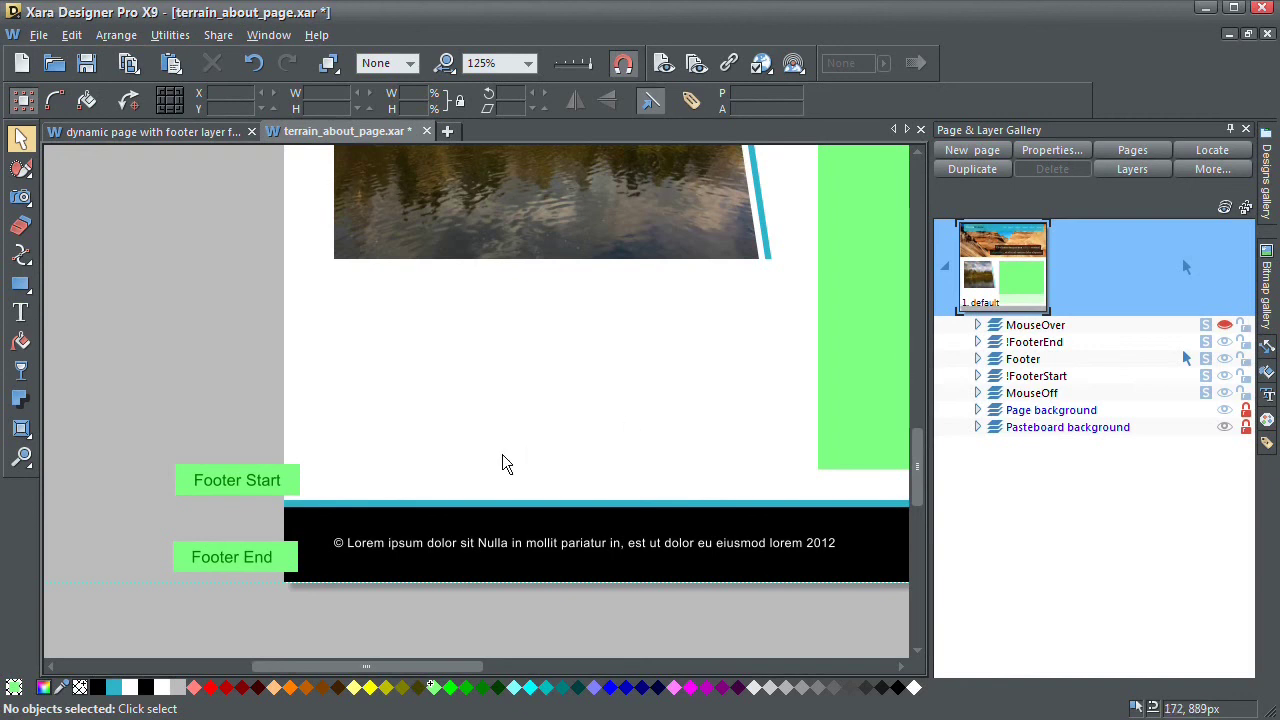
pyautogui.scroll(-3, 451, 431)
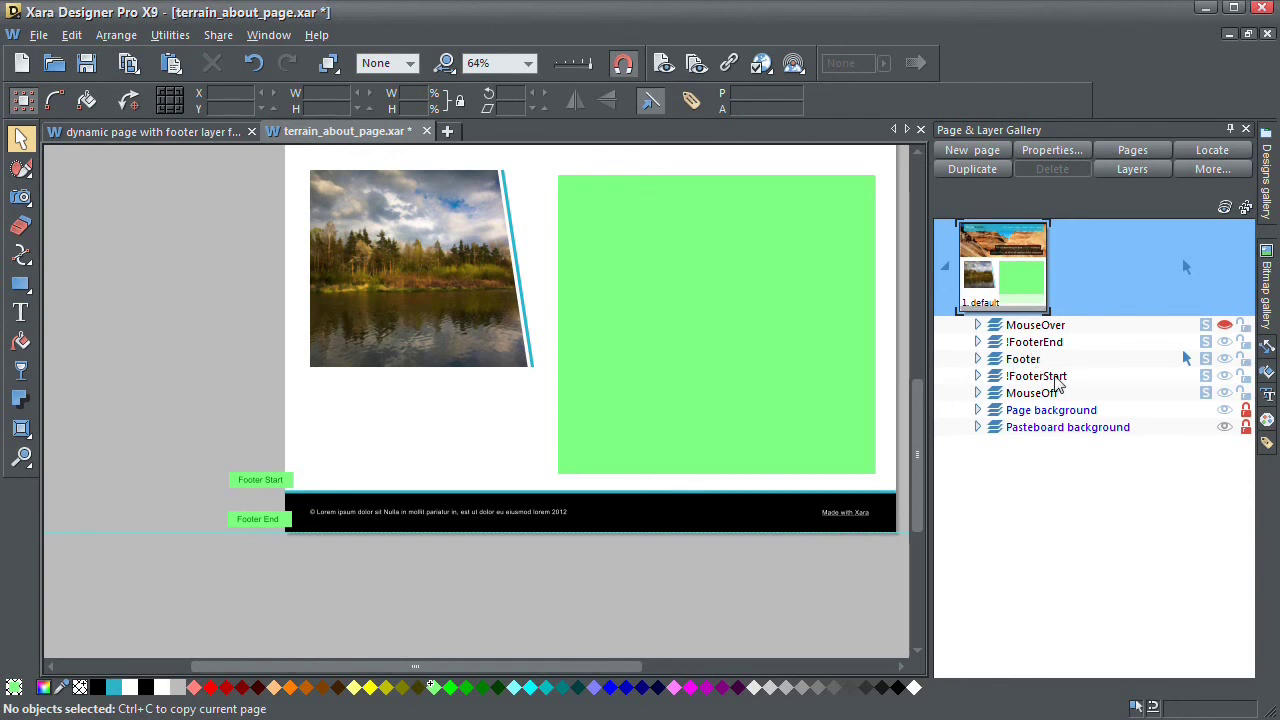
pyautogui.click(1030, 394)
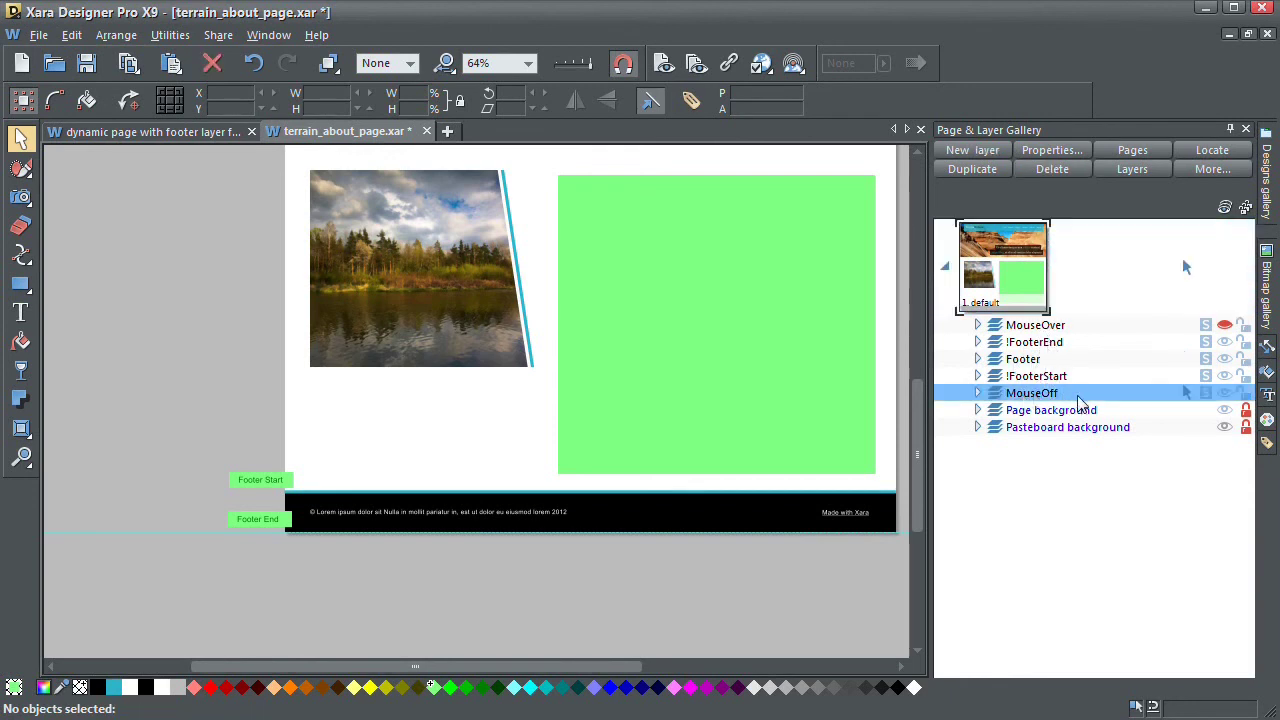
pyautogui.click(1025, 377)
pyautogui.click(1026, 361)
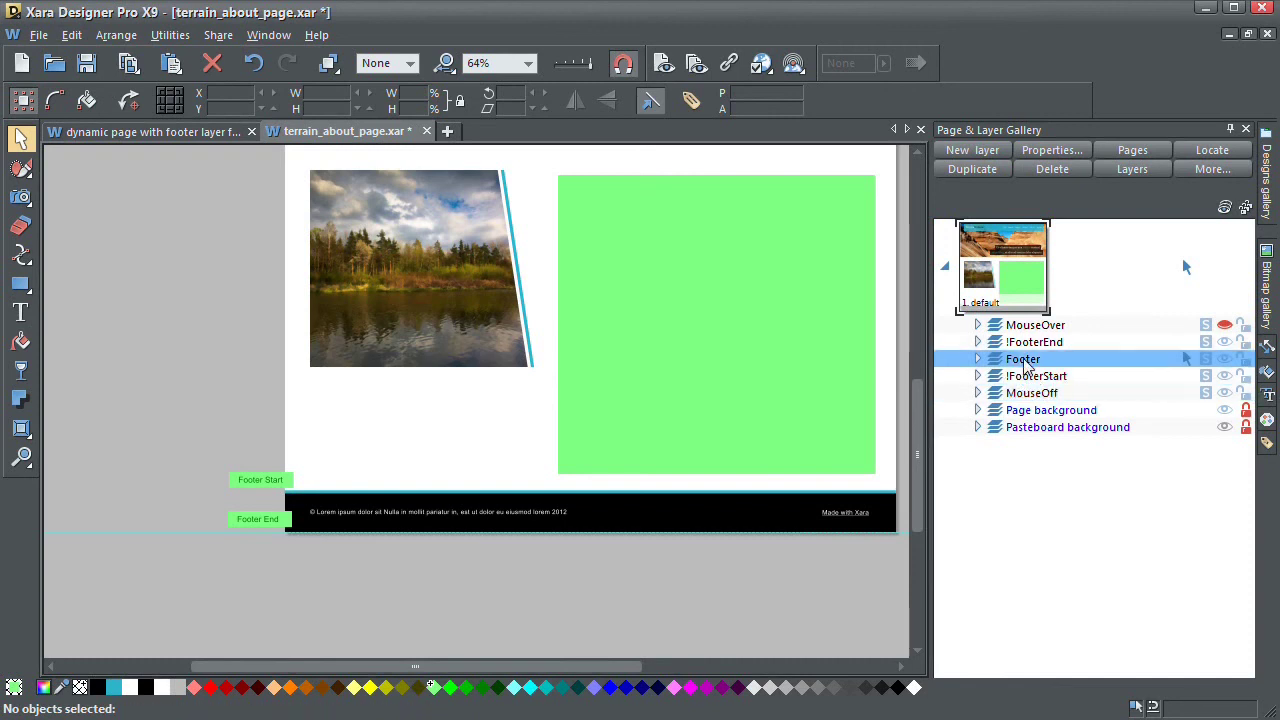
pyautogui.click(1030, 345)
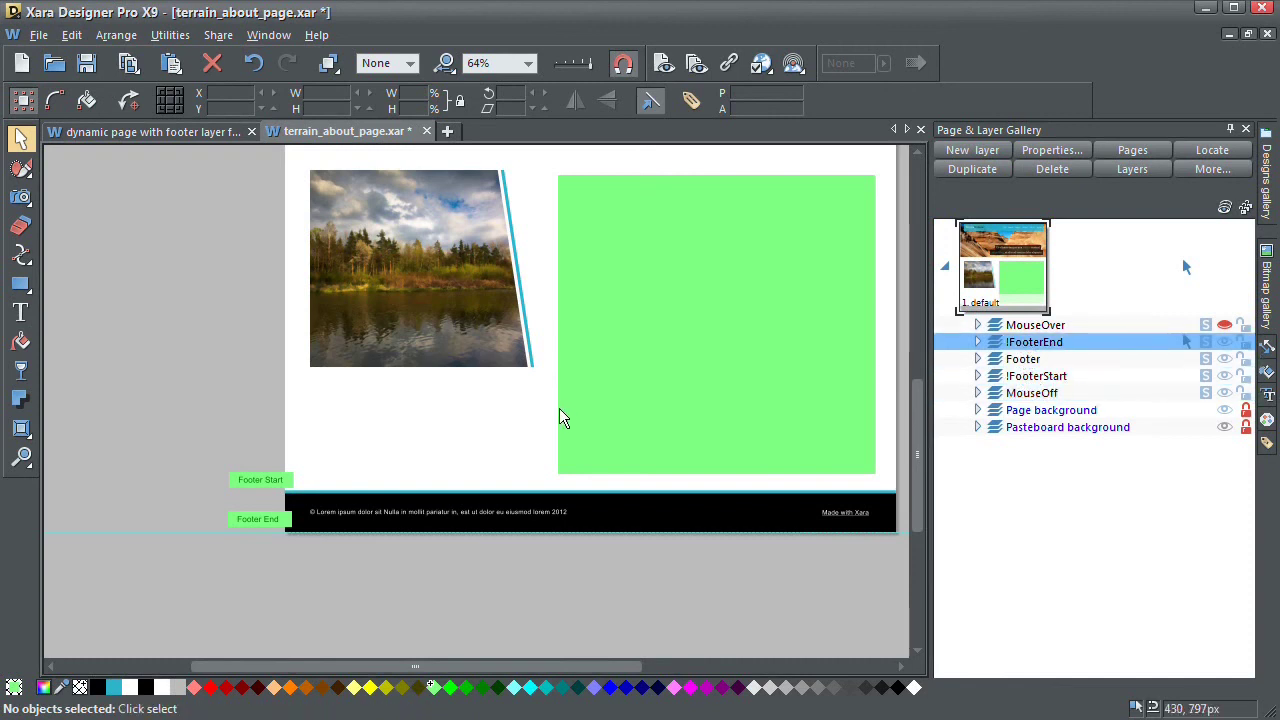
pyautogui.moveTo(239, 289); pyautogui.dragTo(222, 330)
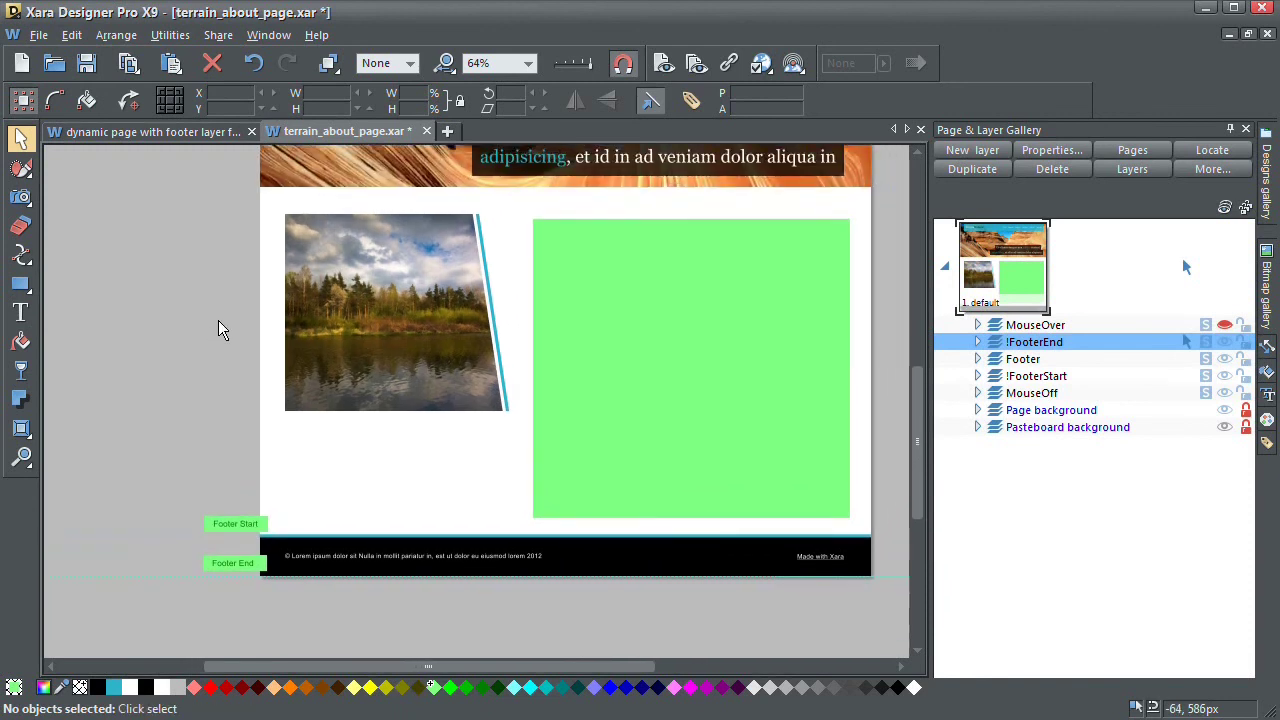